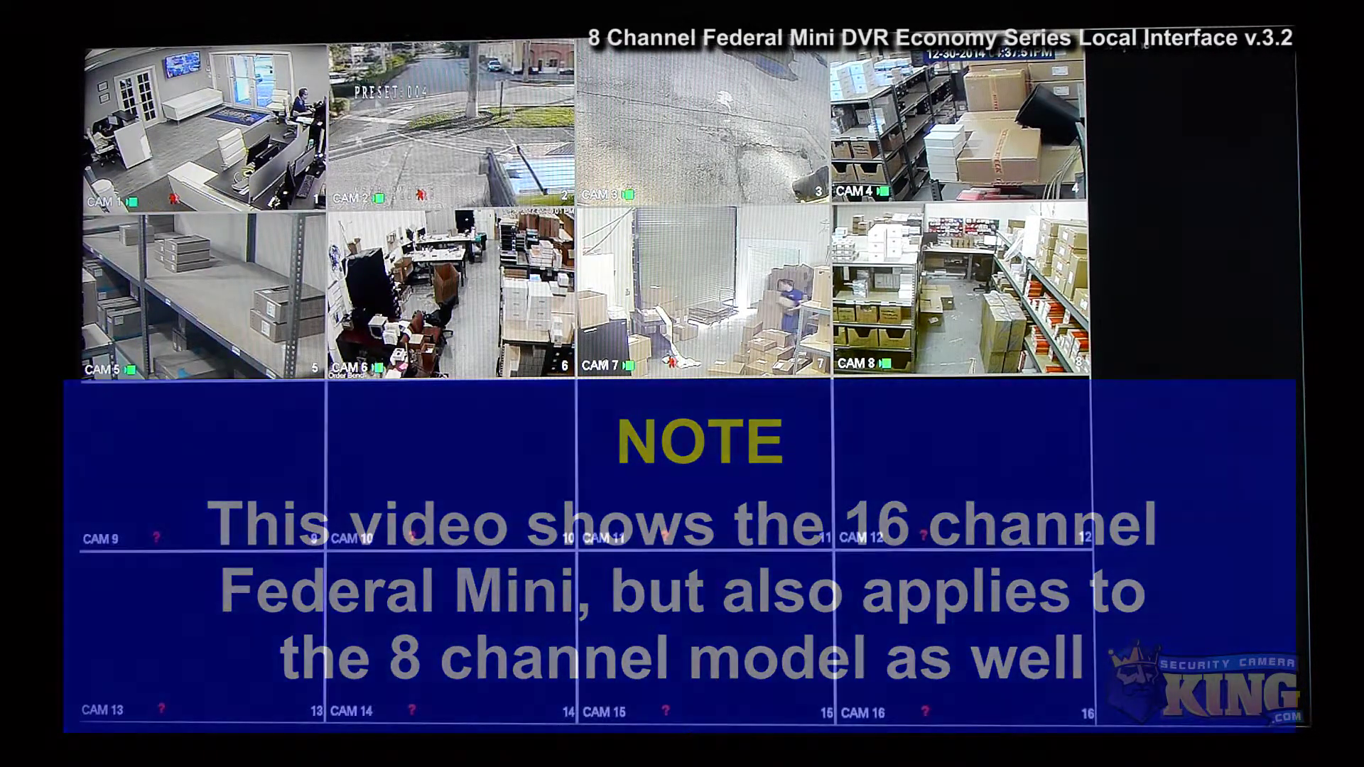
Switch the live view to the four-camera layout showing cameras 1-4
right_click(443, 149)
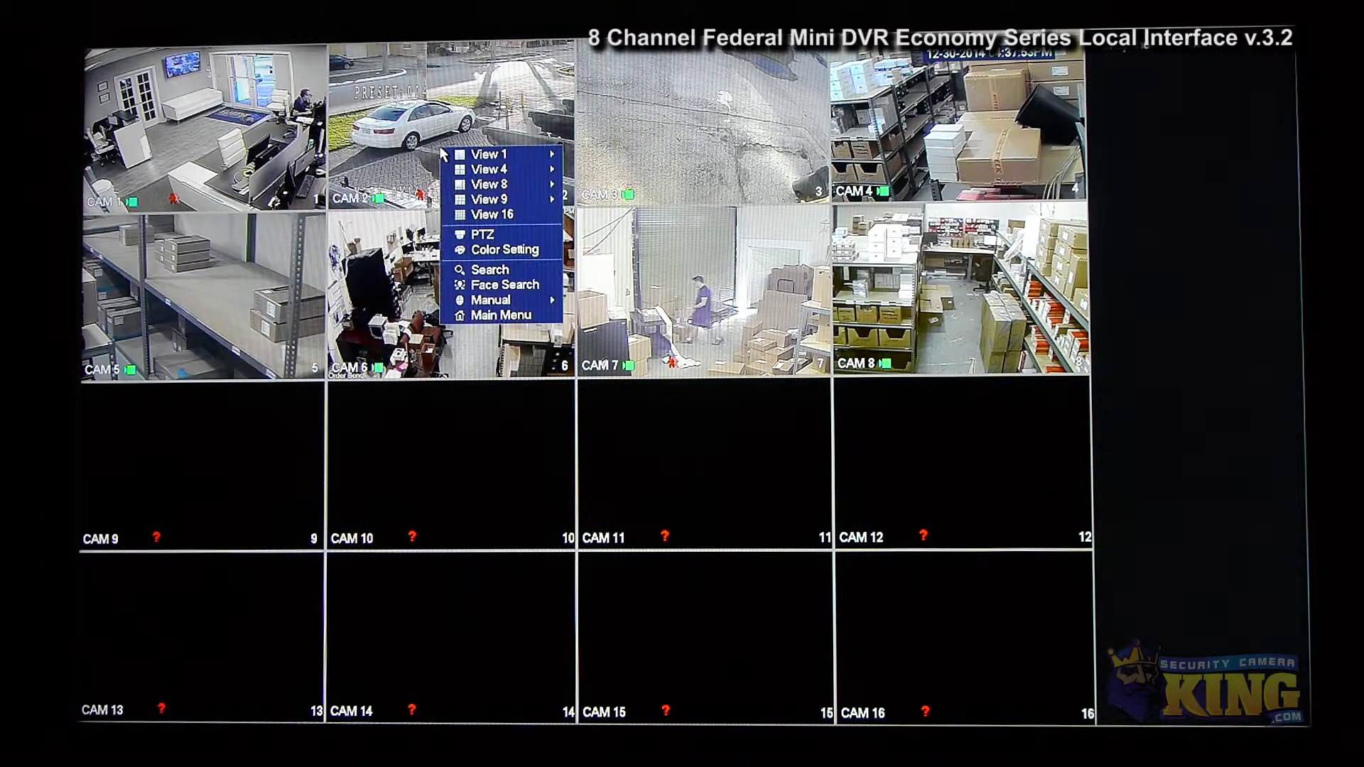
mouse_move(464, 169)
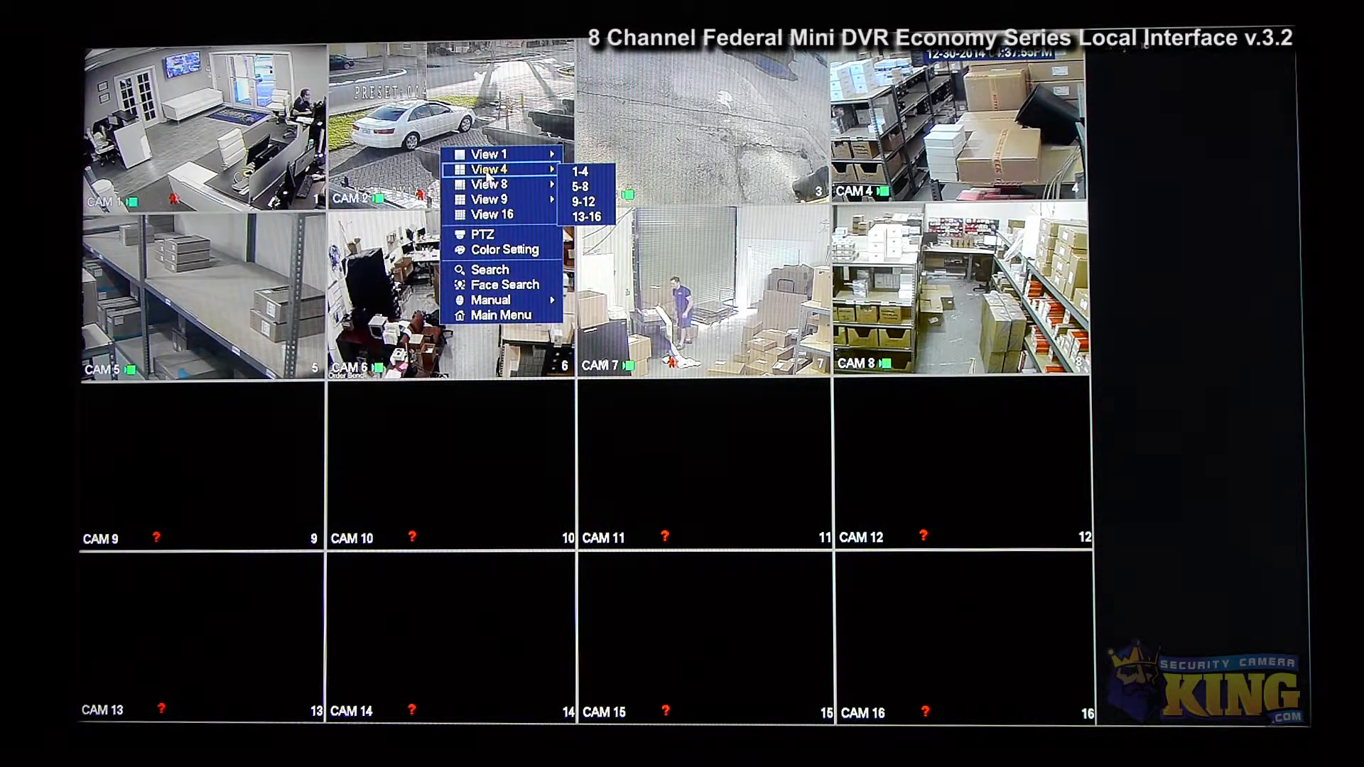
left_click(580, 171)
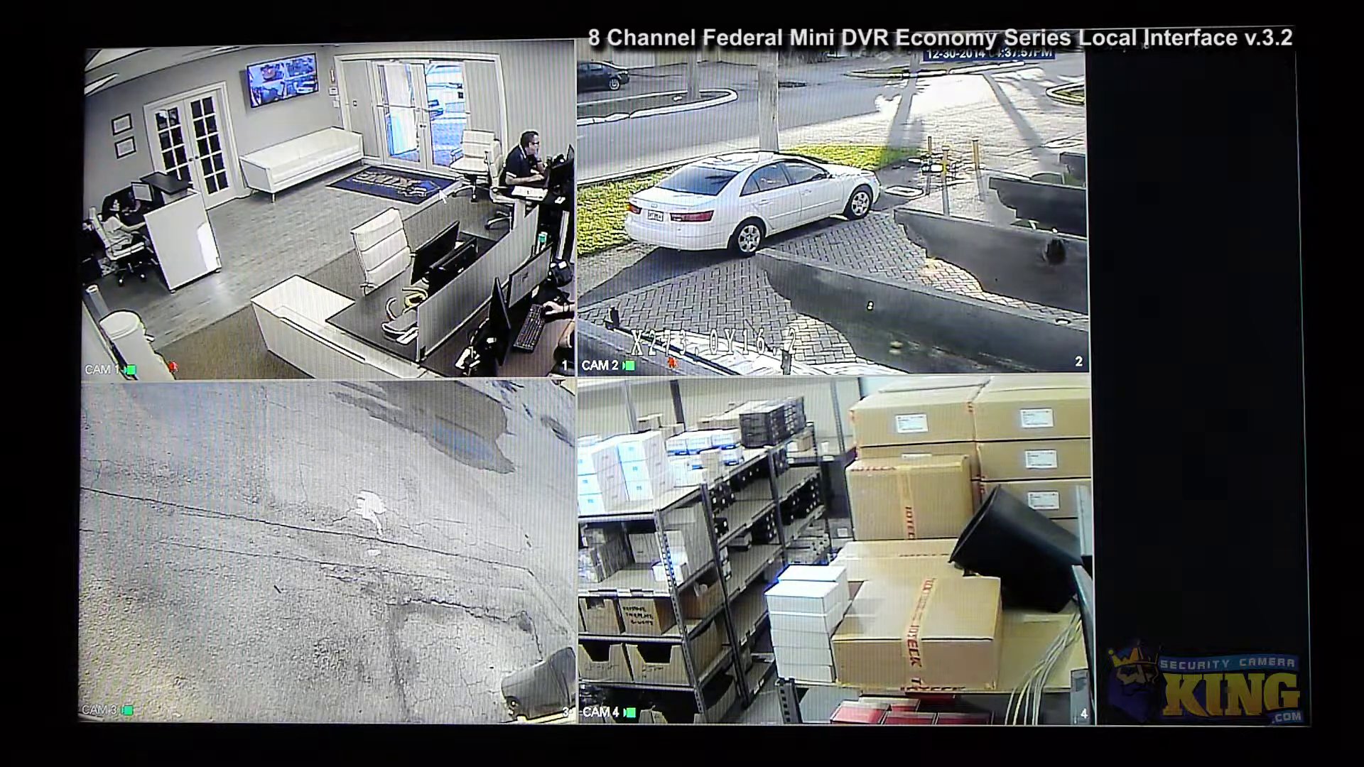
Switch the live view to the eight-camera layout for cameras 1-8, and return to the 16-camera grid
right_click(442, 191)
mouse_move(444, 197)
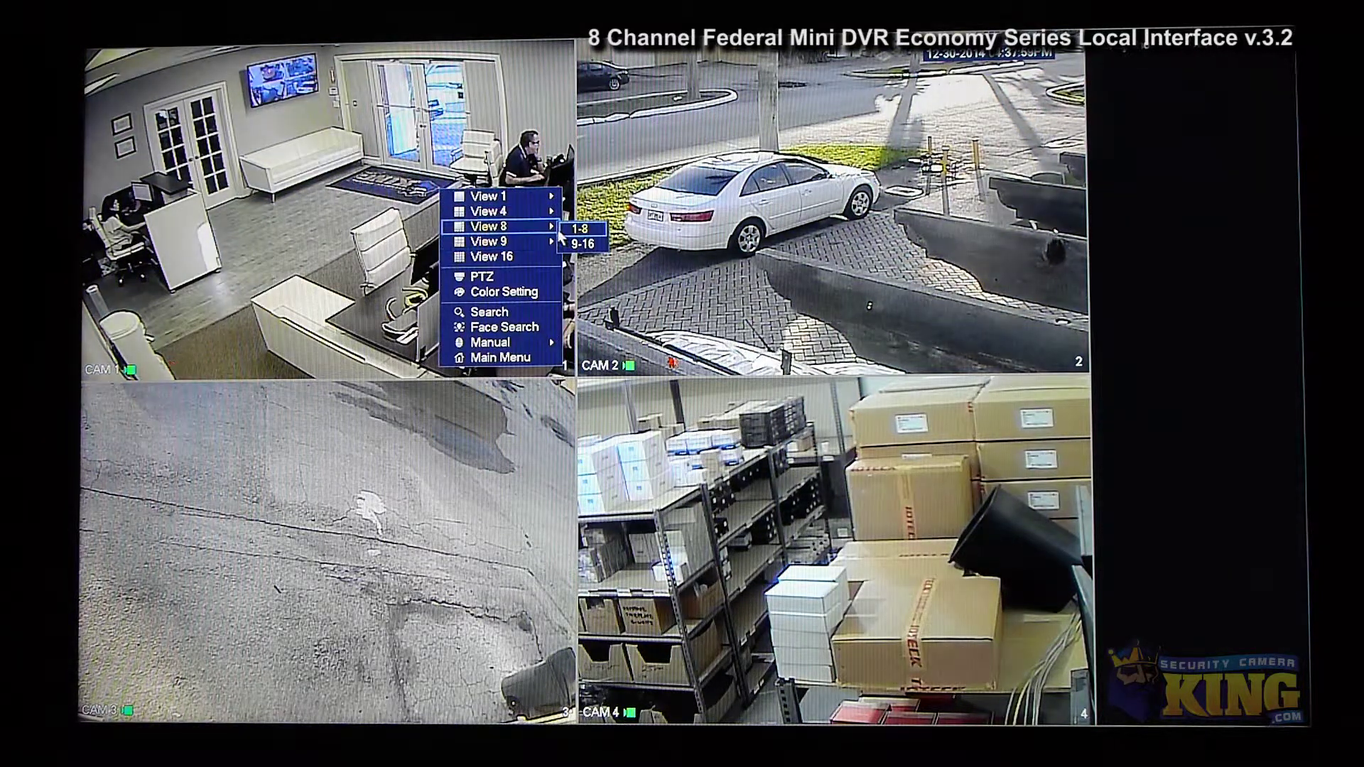
left_click(575, 228)
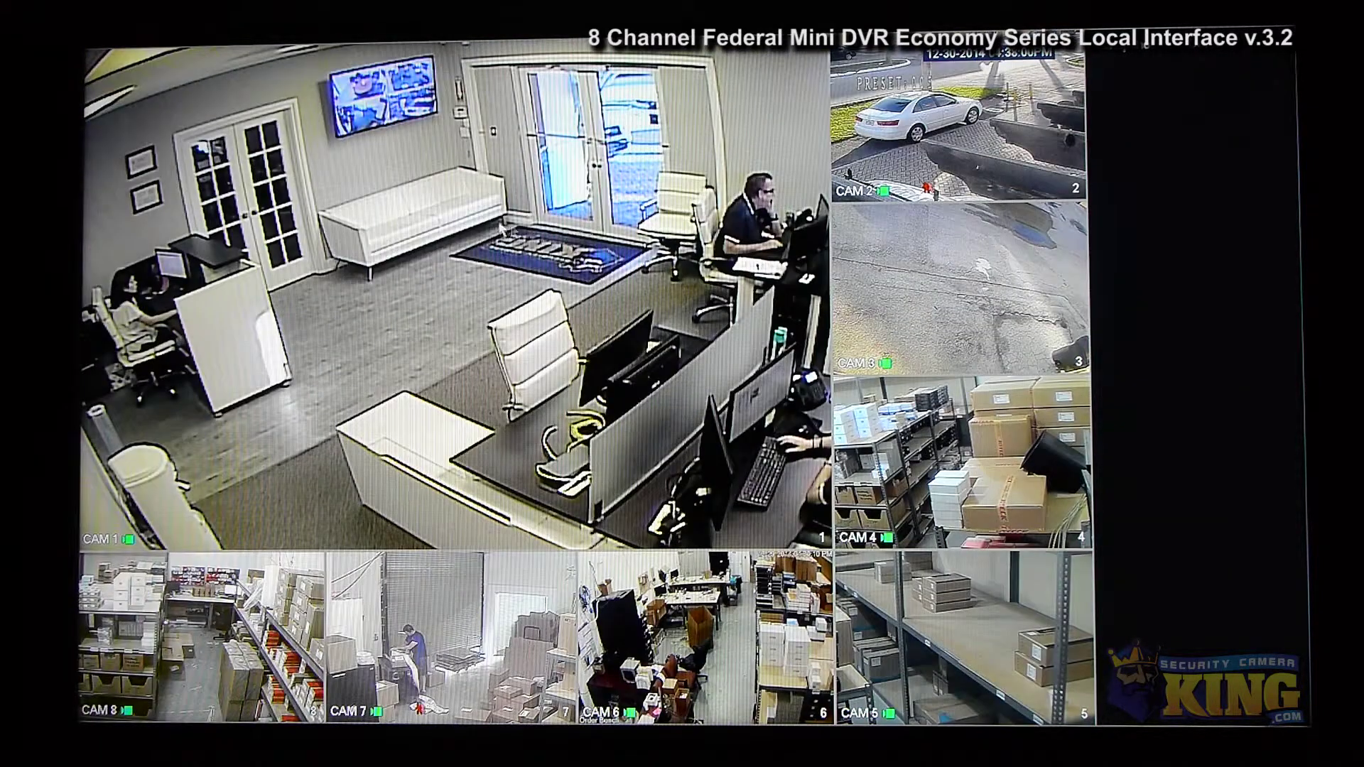
right_click(460, 183)
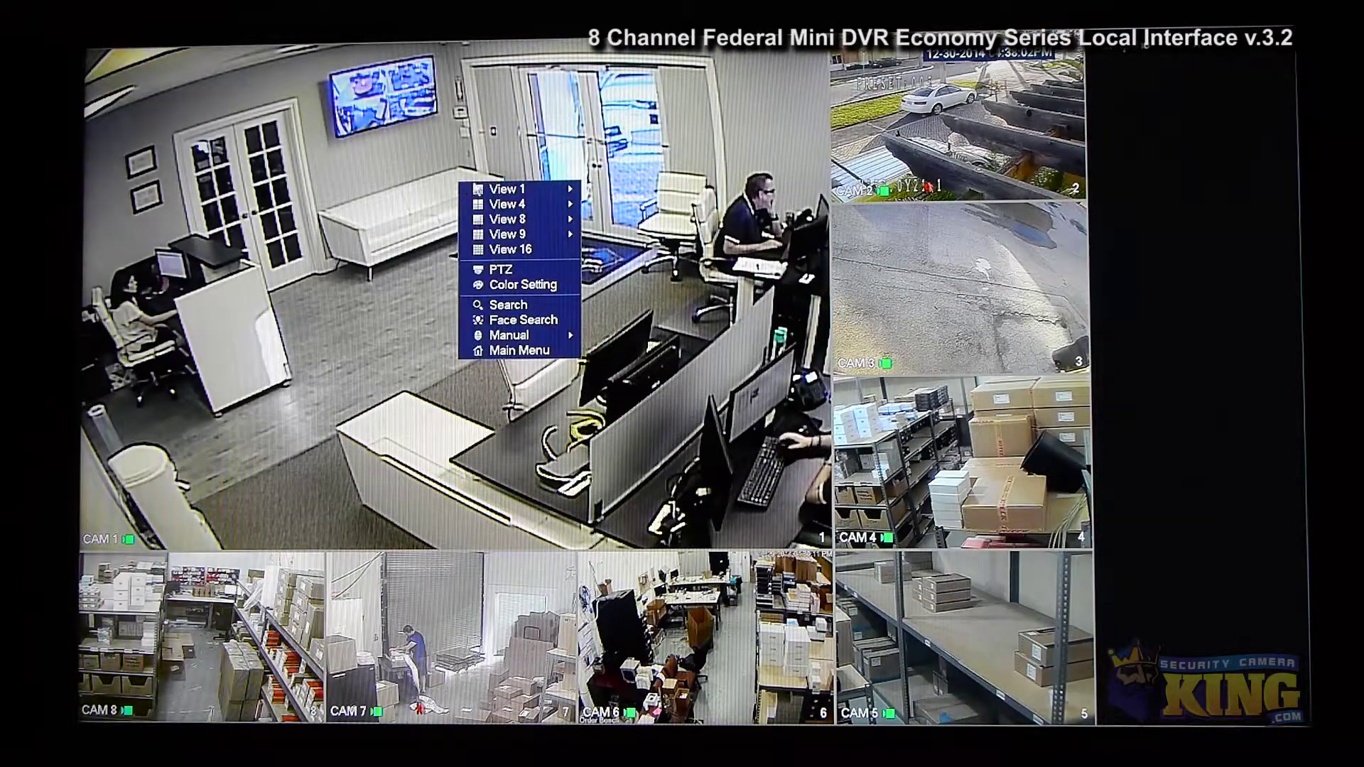
left_click(510, 250)
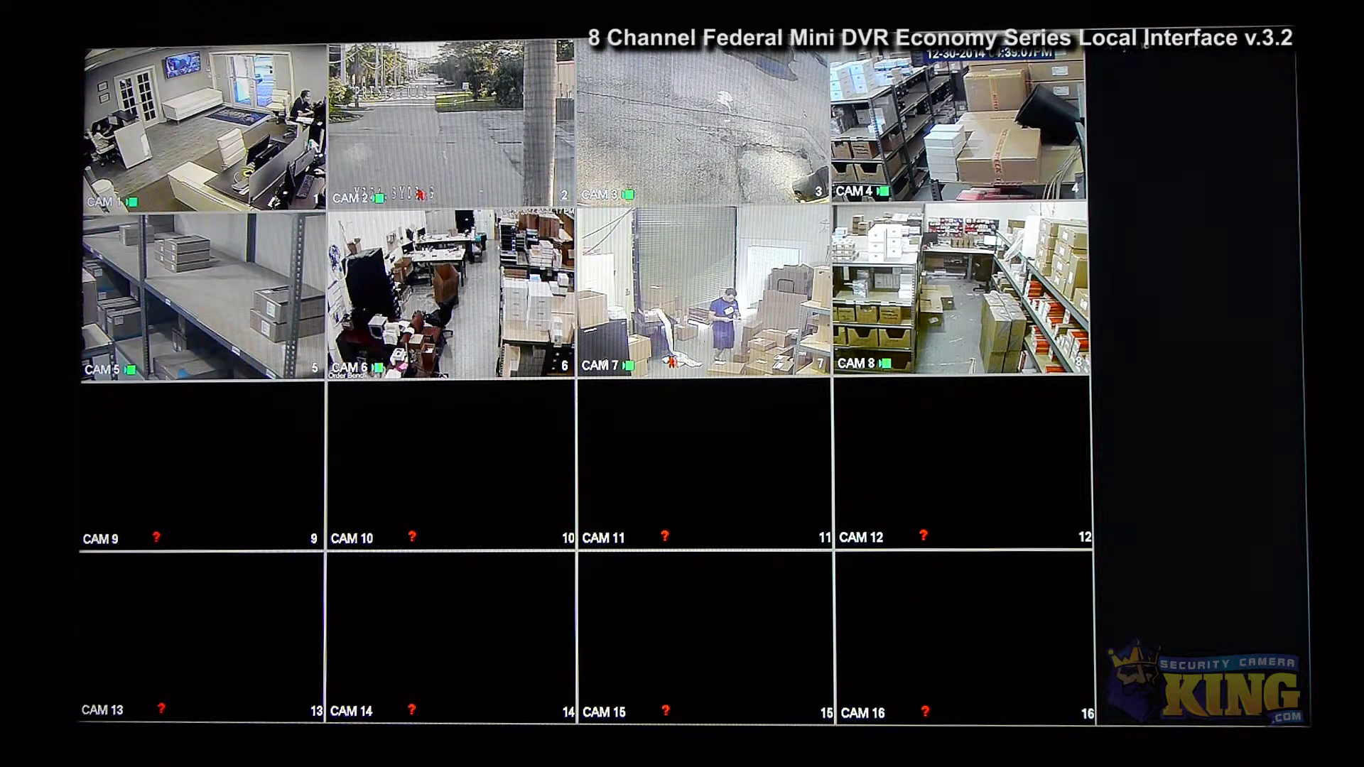
Open the main menu by logging in to the system with the account password
right_click(317, 140)
mouse_move(358, 291)
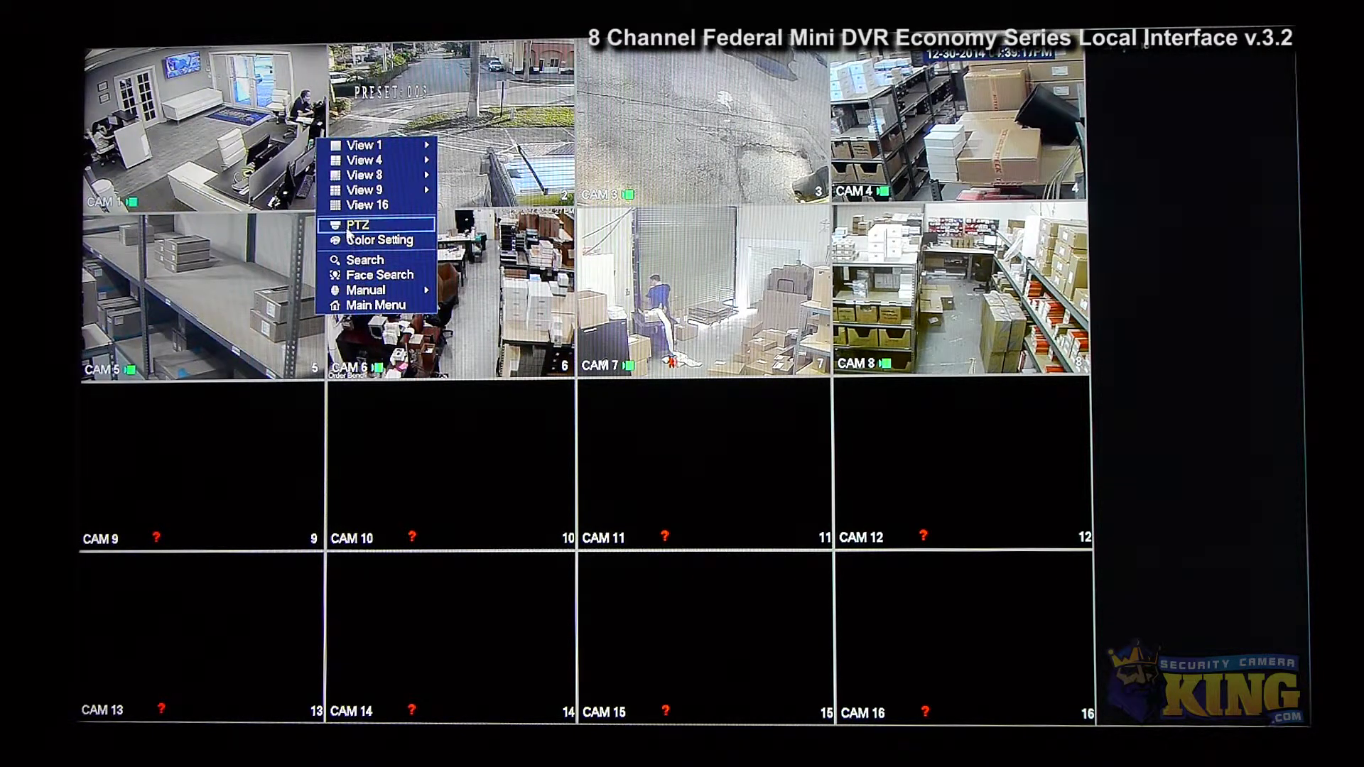
left_click(367, 309)
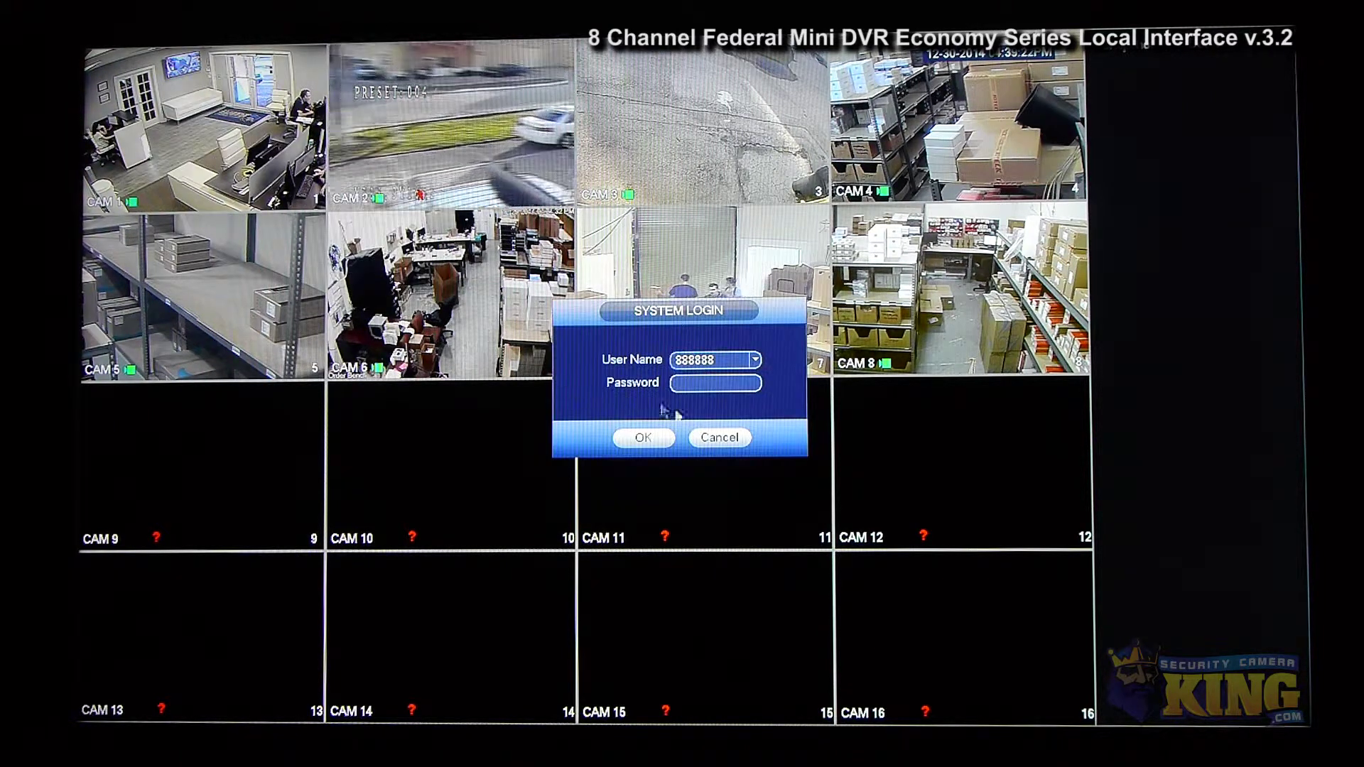
left_click(680, 386)
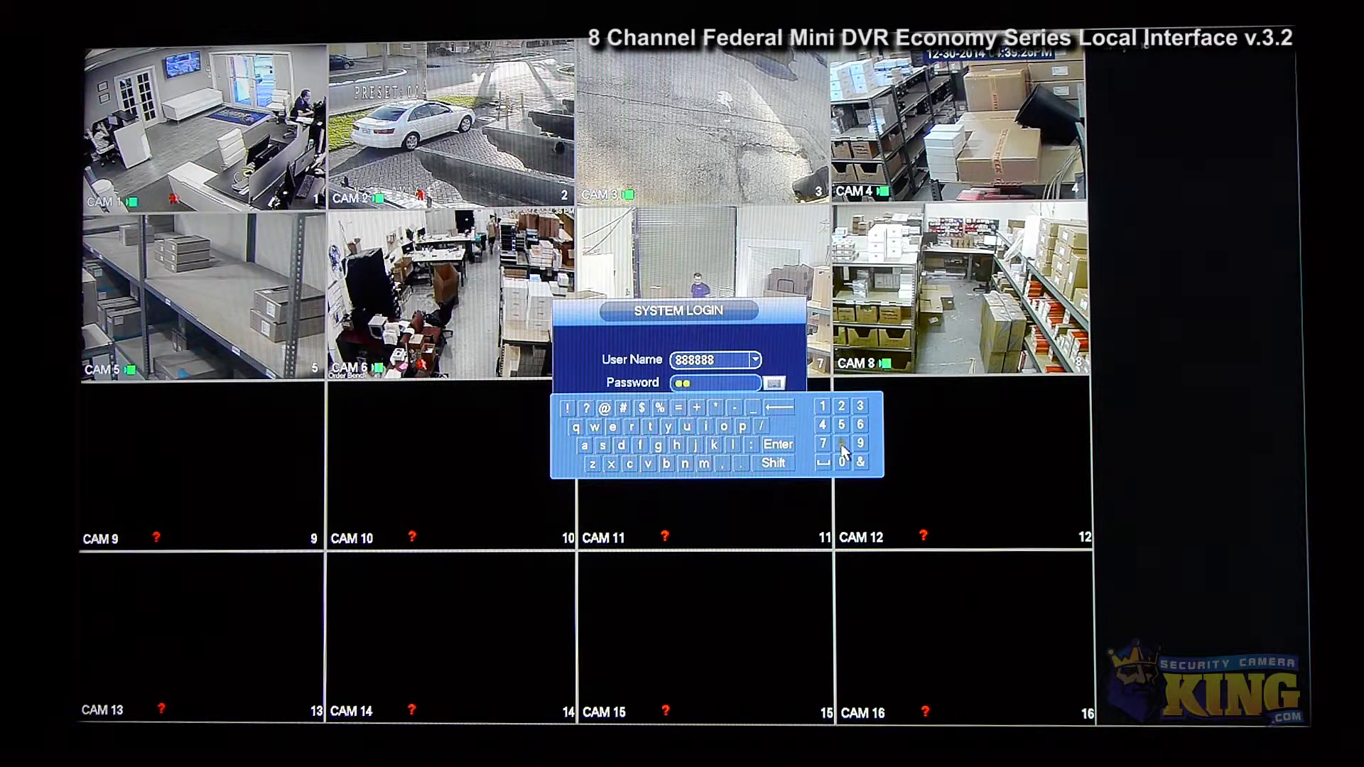
left_click(778, 444)
left_click(653, 435)
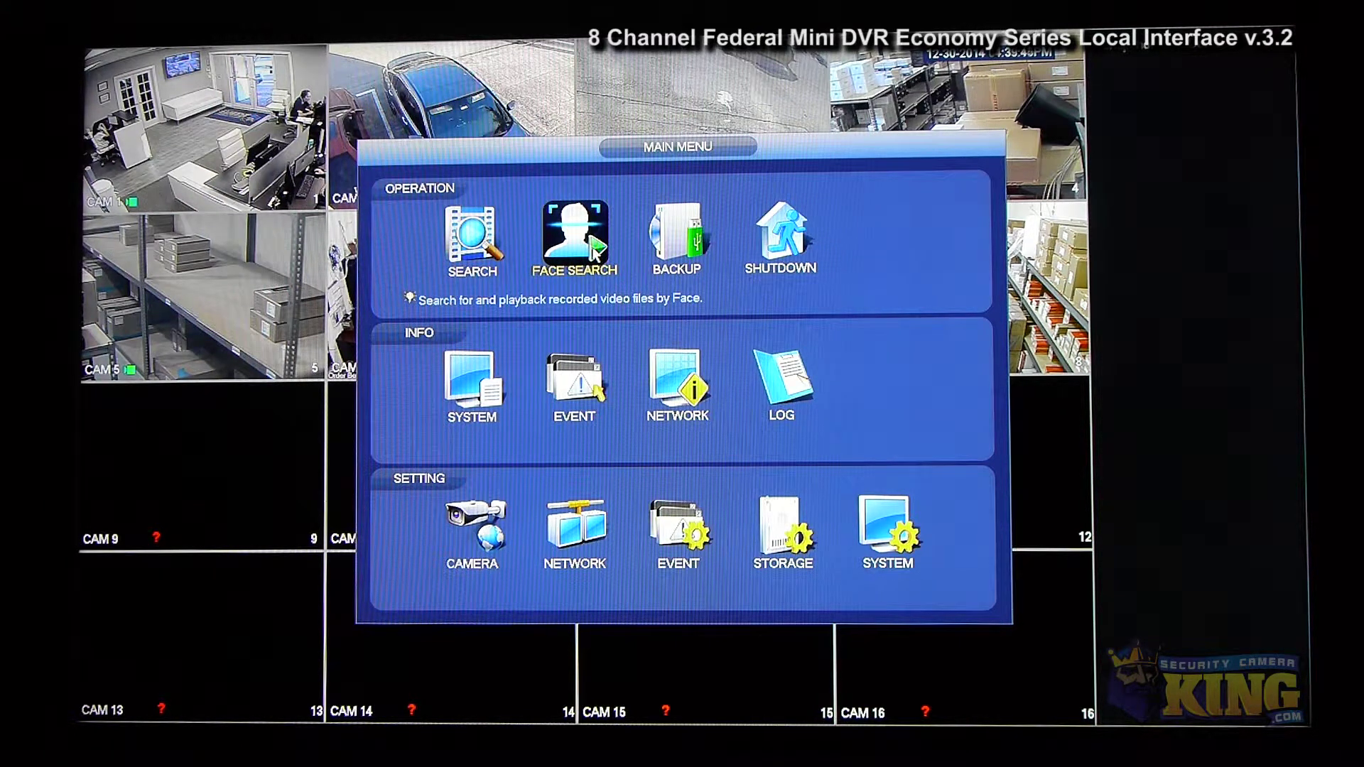
Search the recordings of December 30, 2014 and play back cameras 1-4 from about 4:25 PM
left_click(477, 252)
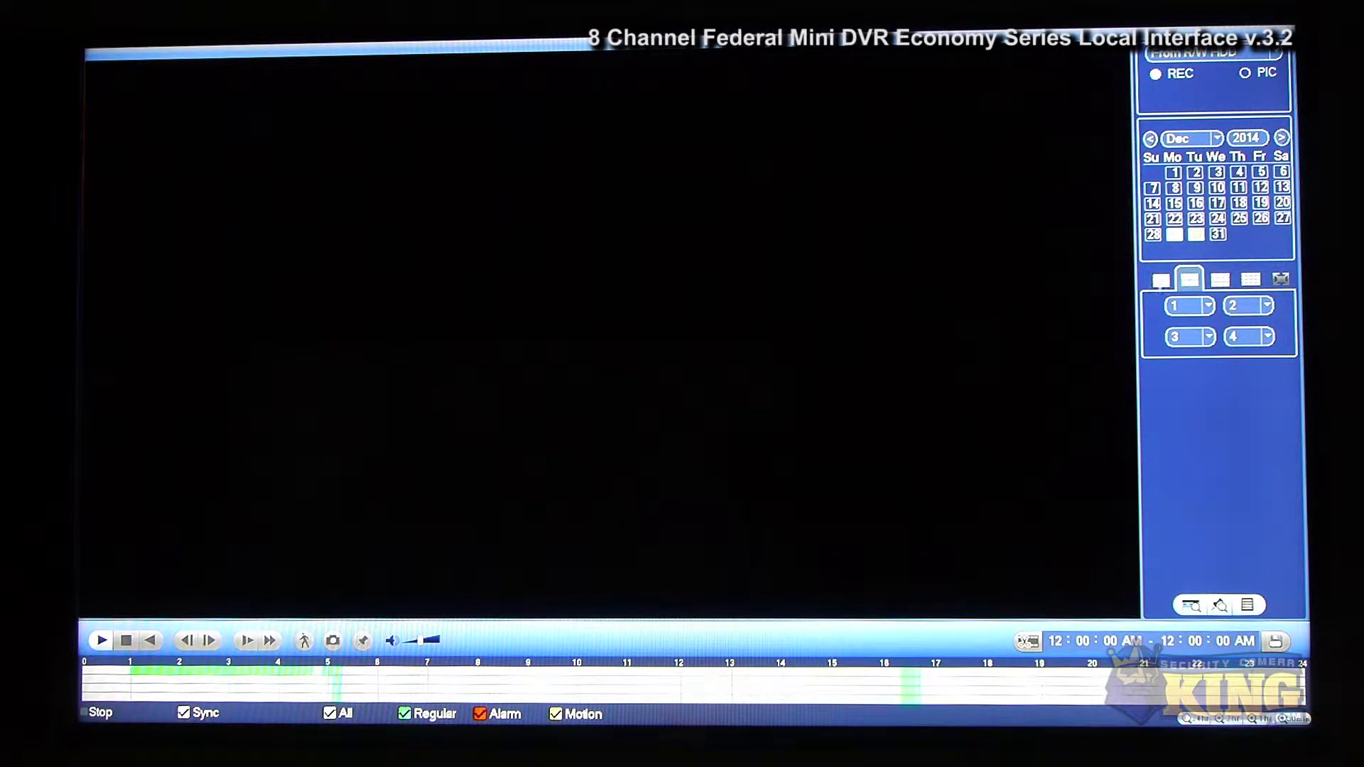
left_click(1176, 239)
left_click(1193, 239)
left_click(912, 676)
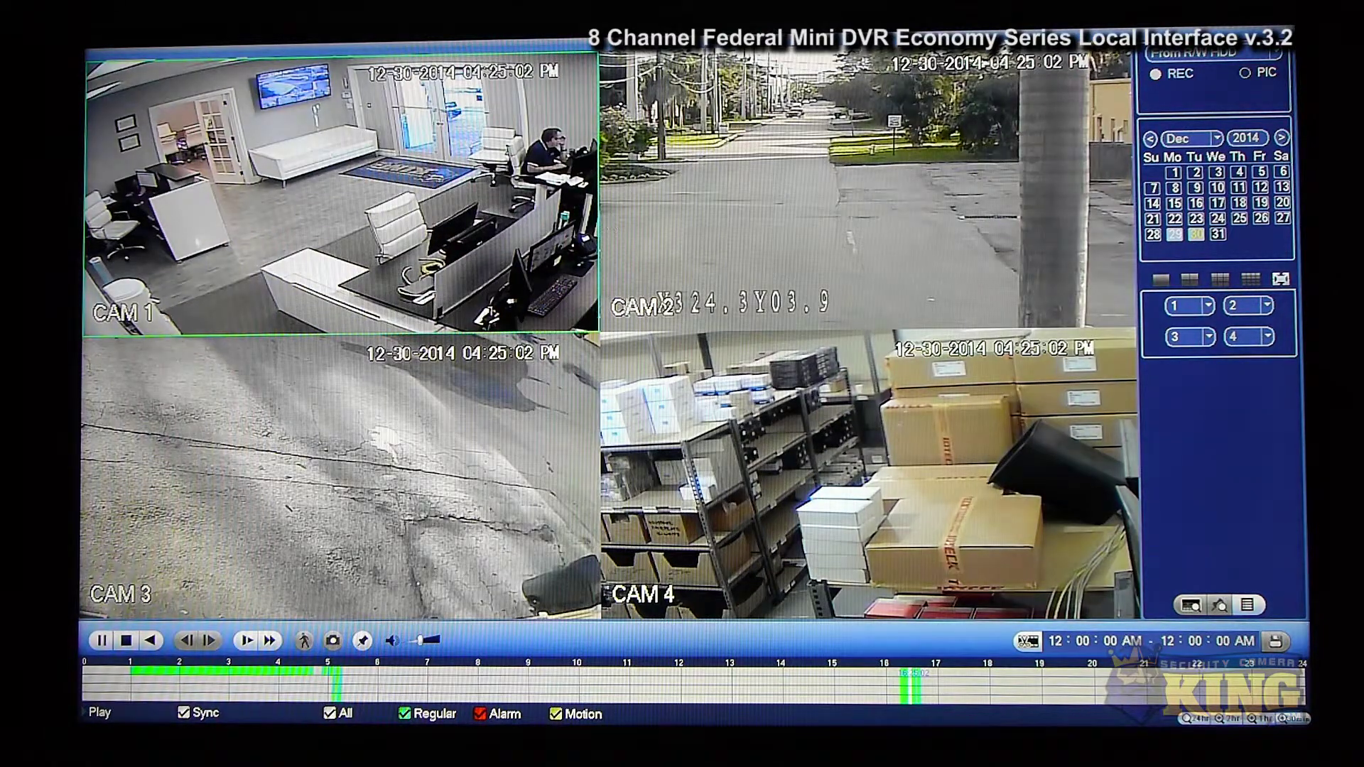
Enlarge camera 1's playback to a single view and to full screen, and leave the full-screen view
double_click(477, 240)
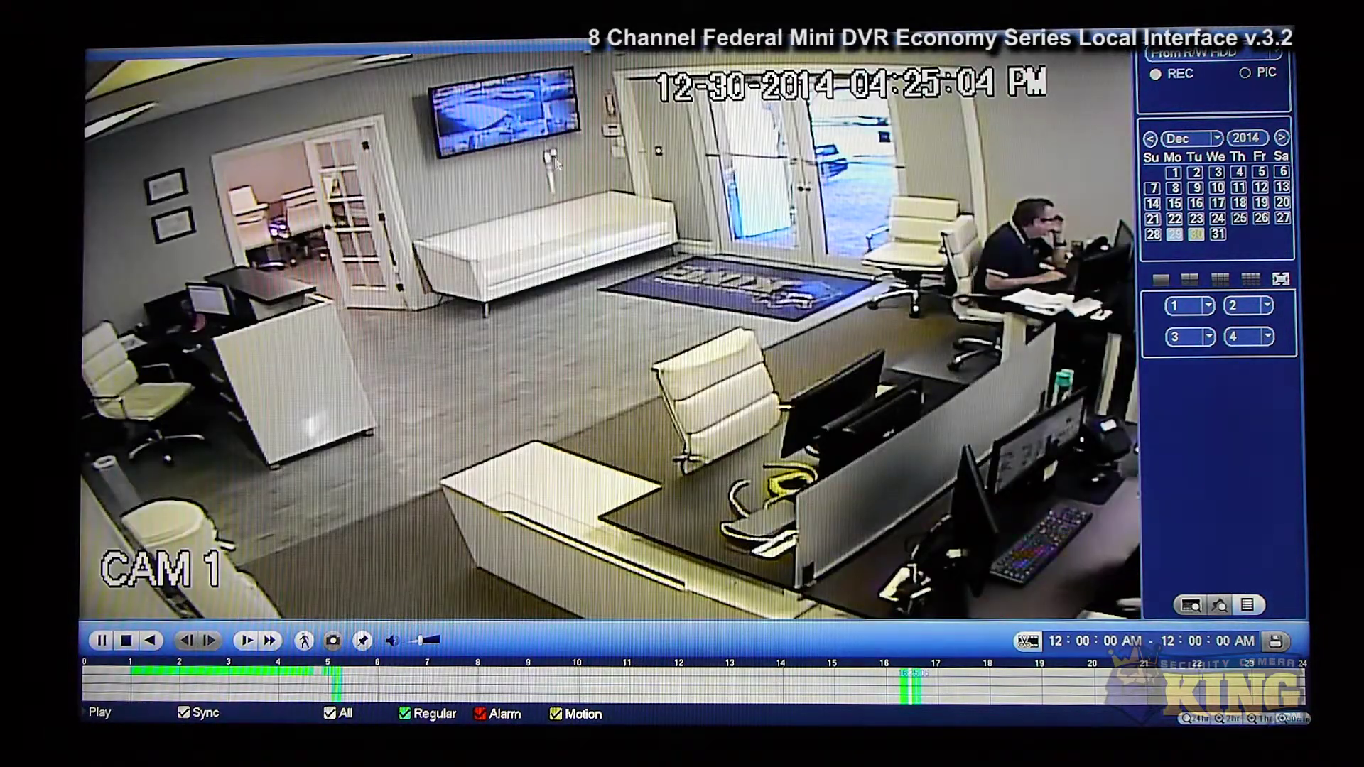
double_click(510, 294)
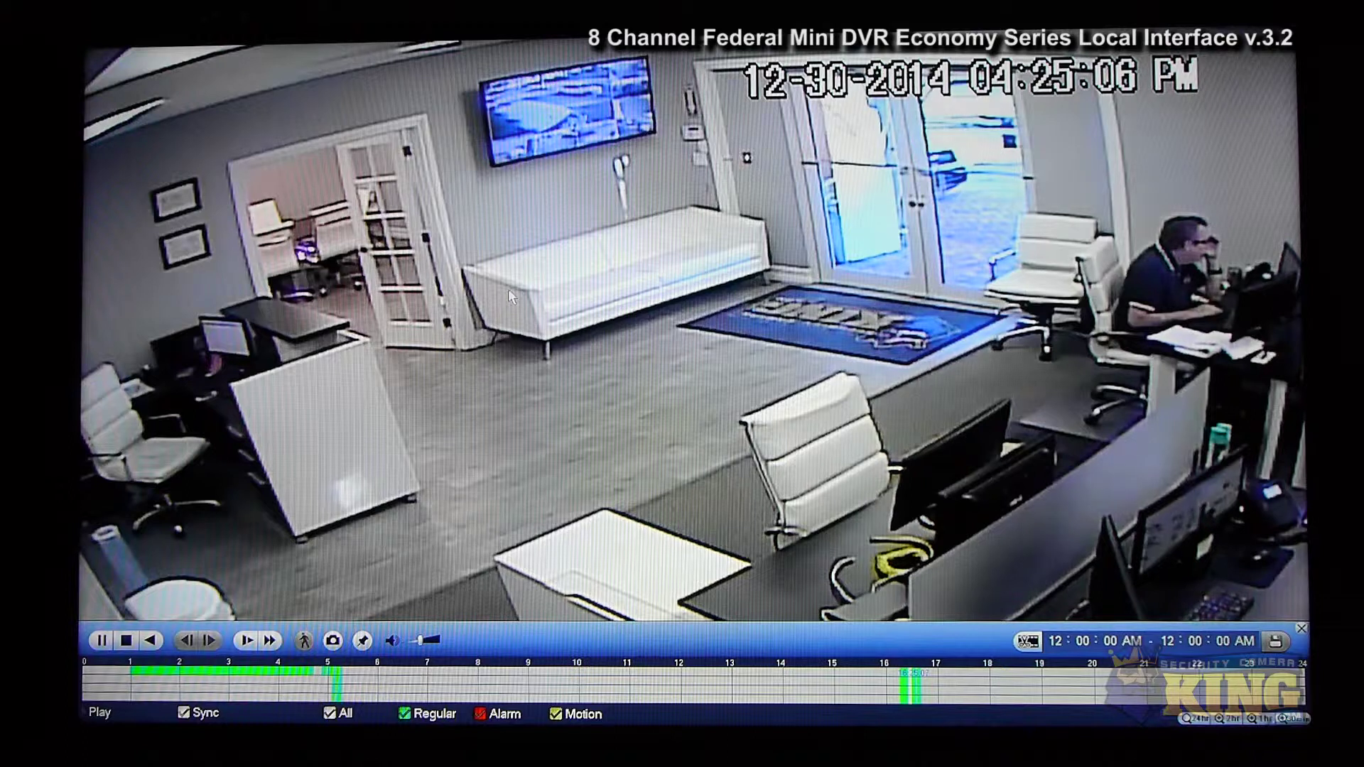
mouse_move(335, 643)
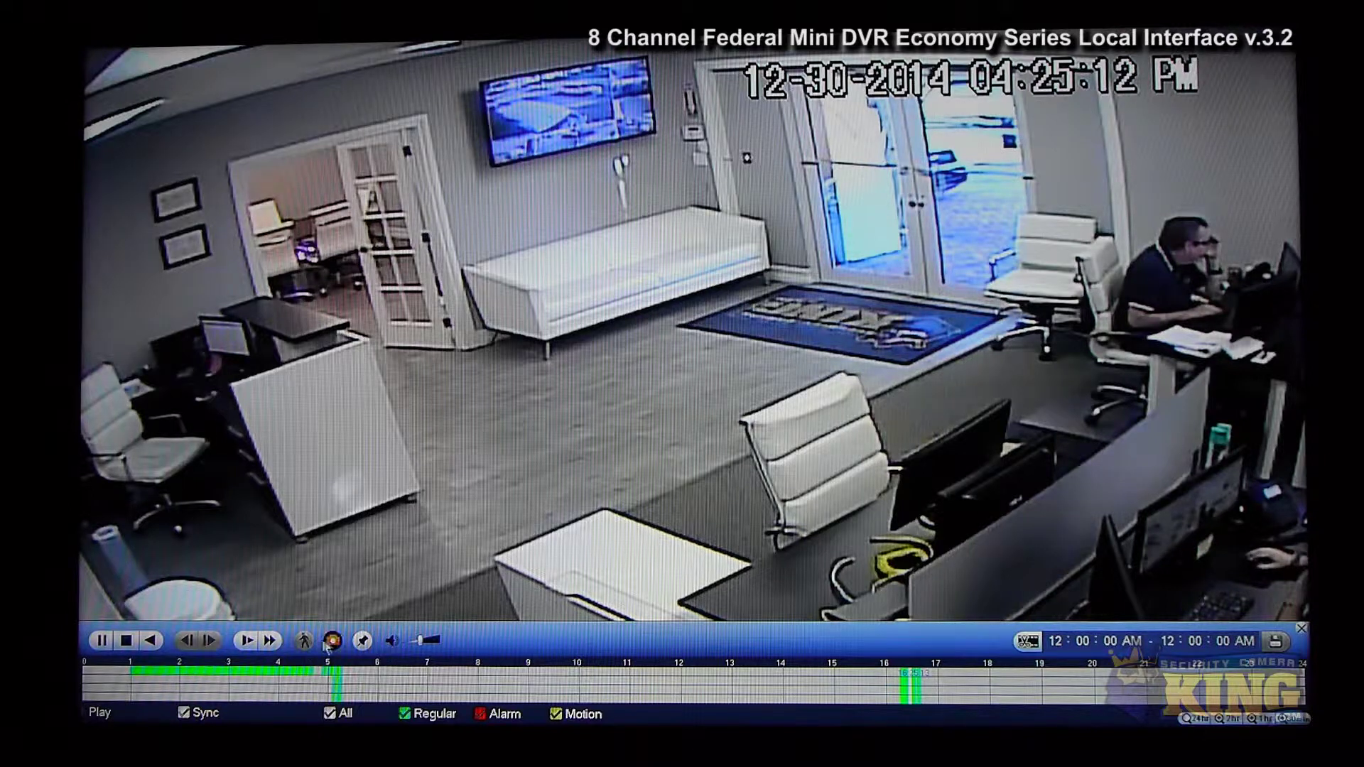
double_click(394, 446)
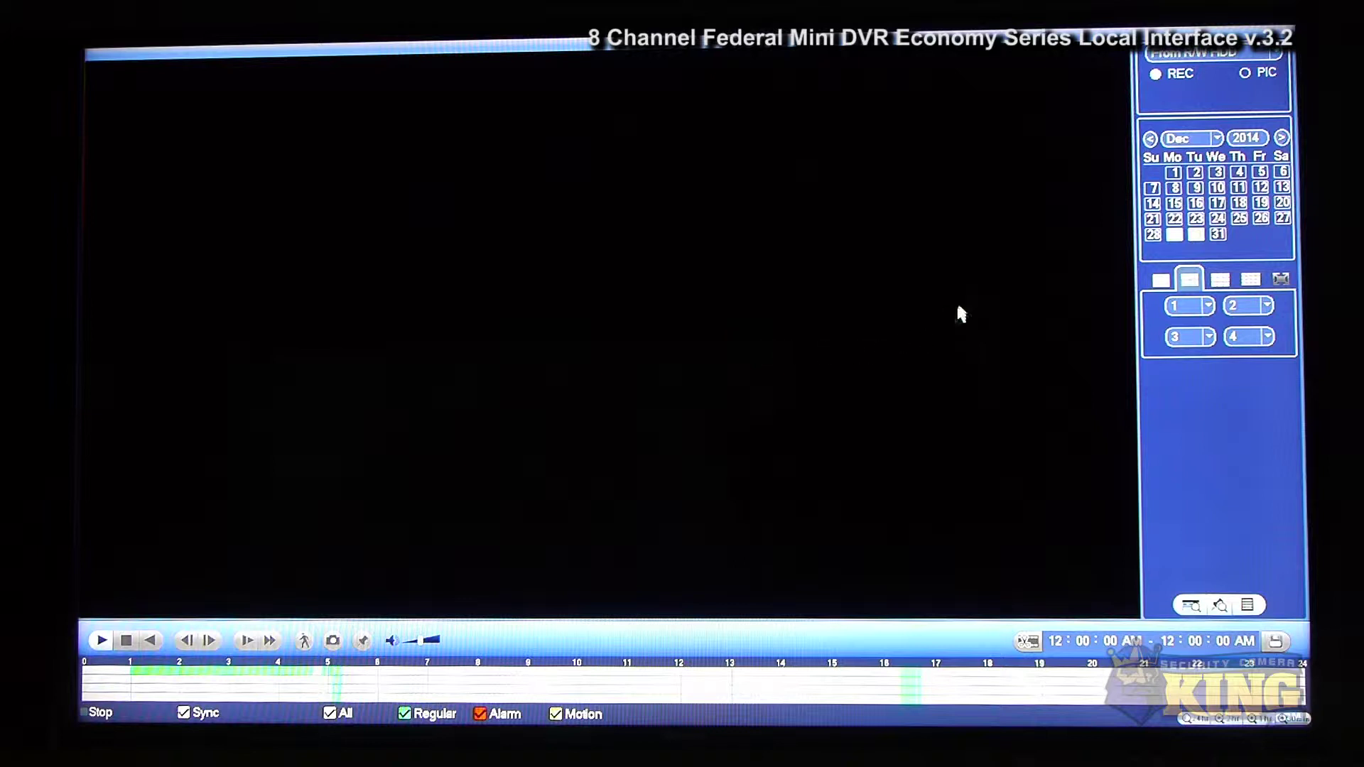
Play camera 1 alone from about 4:23 PM, run a Smart Search over the office doorway area, and exit to the main menu
left_click(1162, 281)
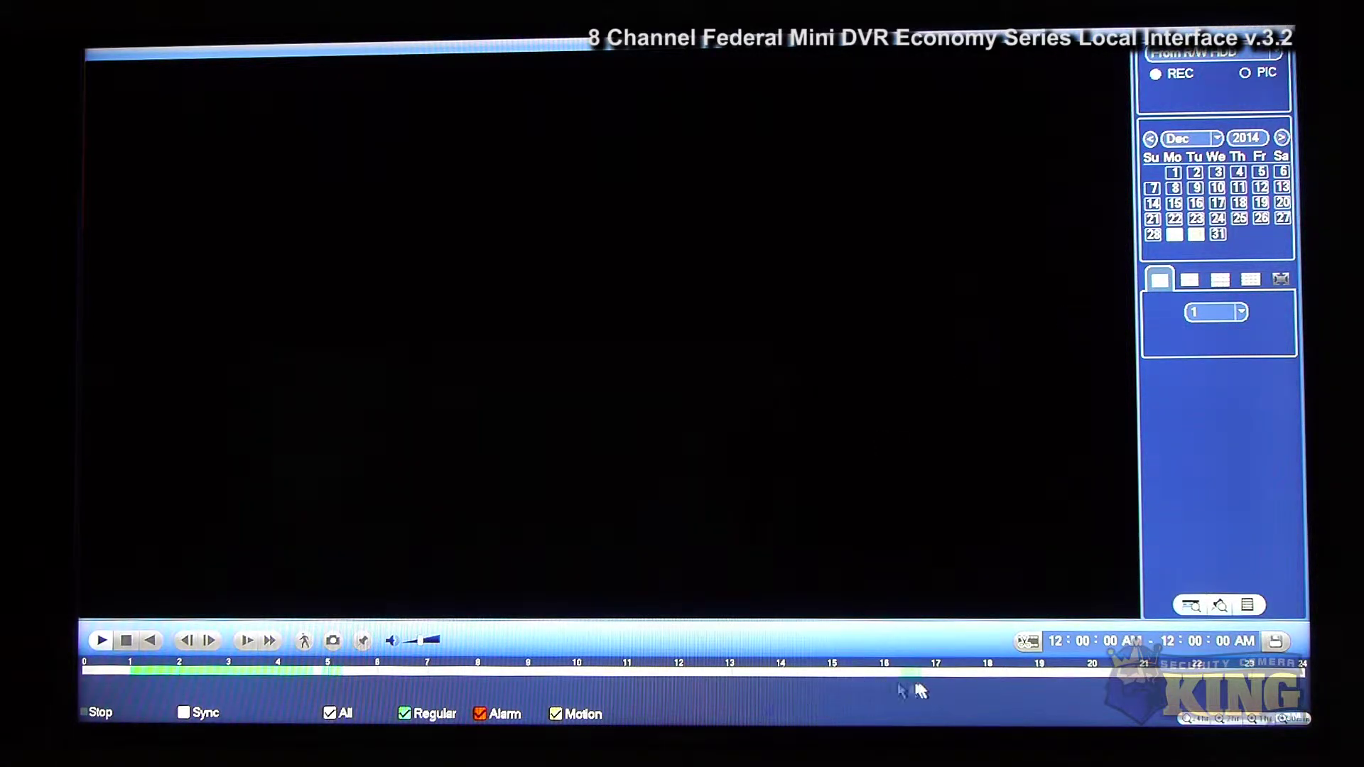
left_click(912, 673)
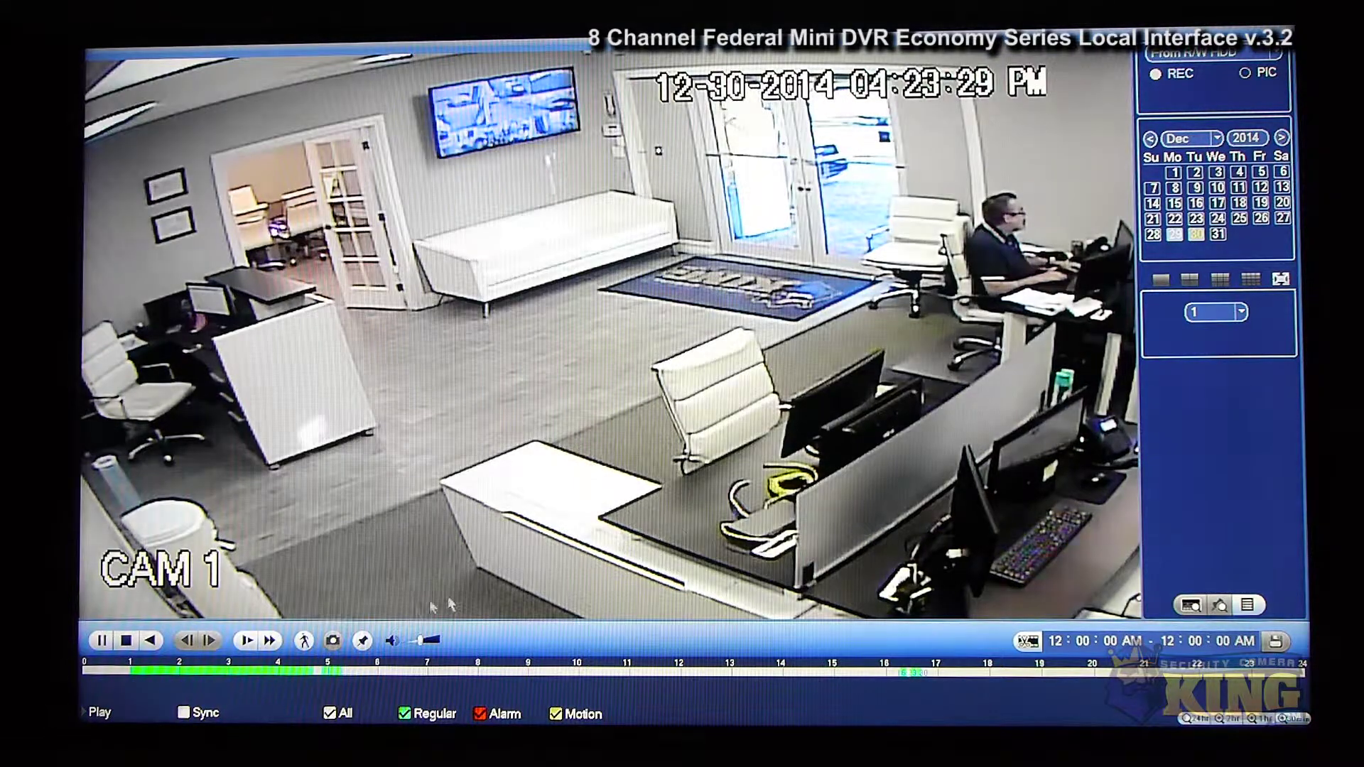
left_click(305, 640)
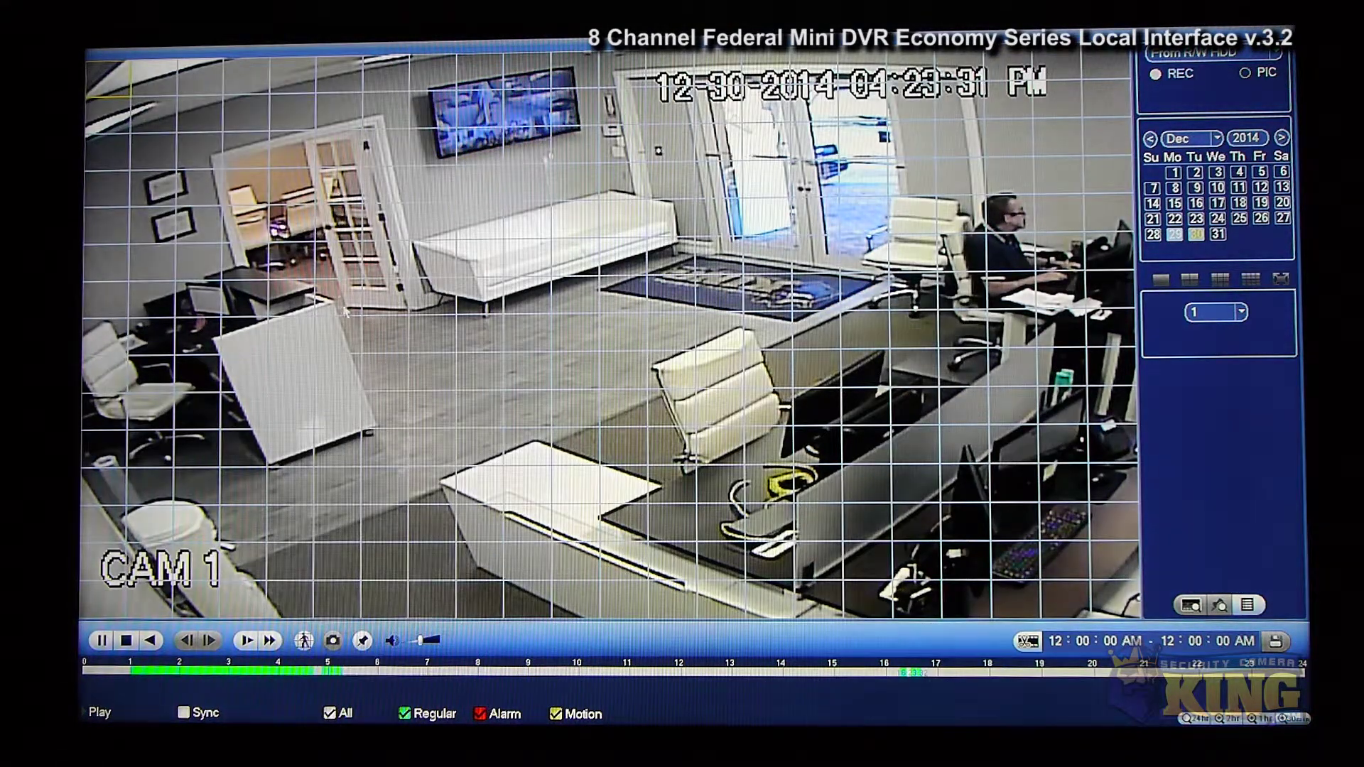
left_click_drag(225, 170, 420, 367)
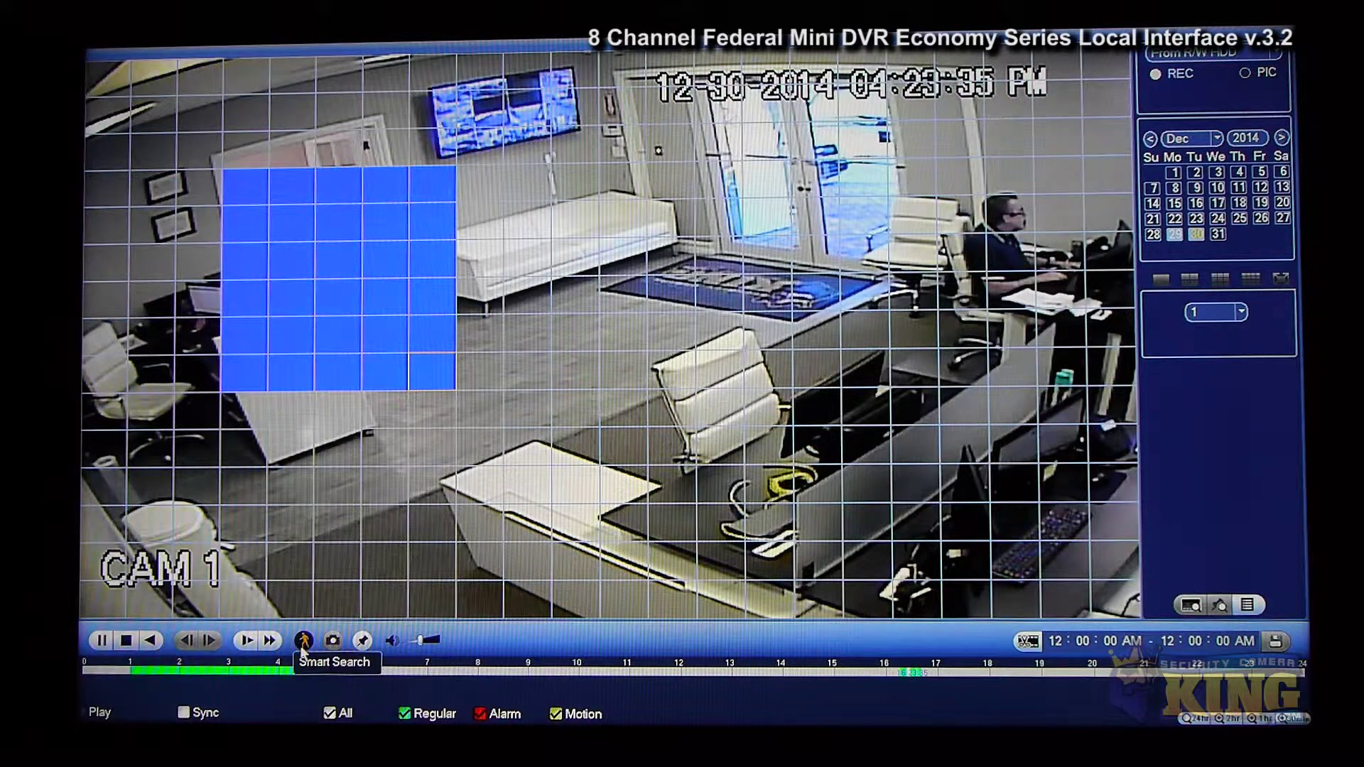
left_click(303, 641)
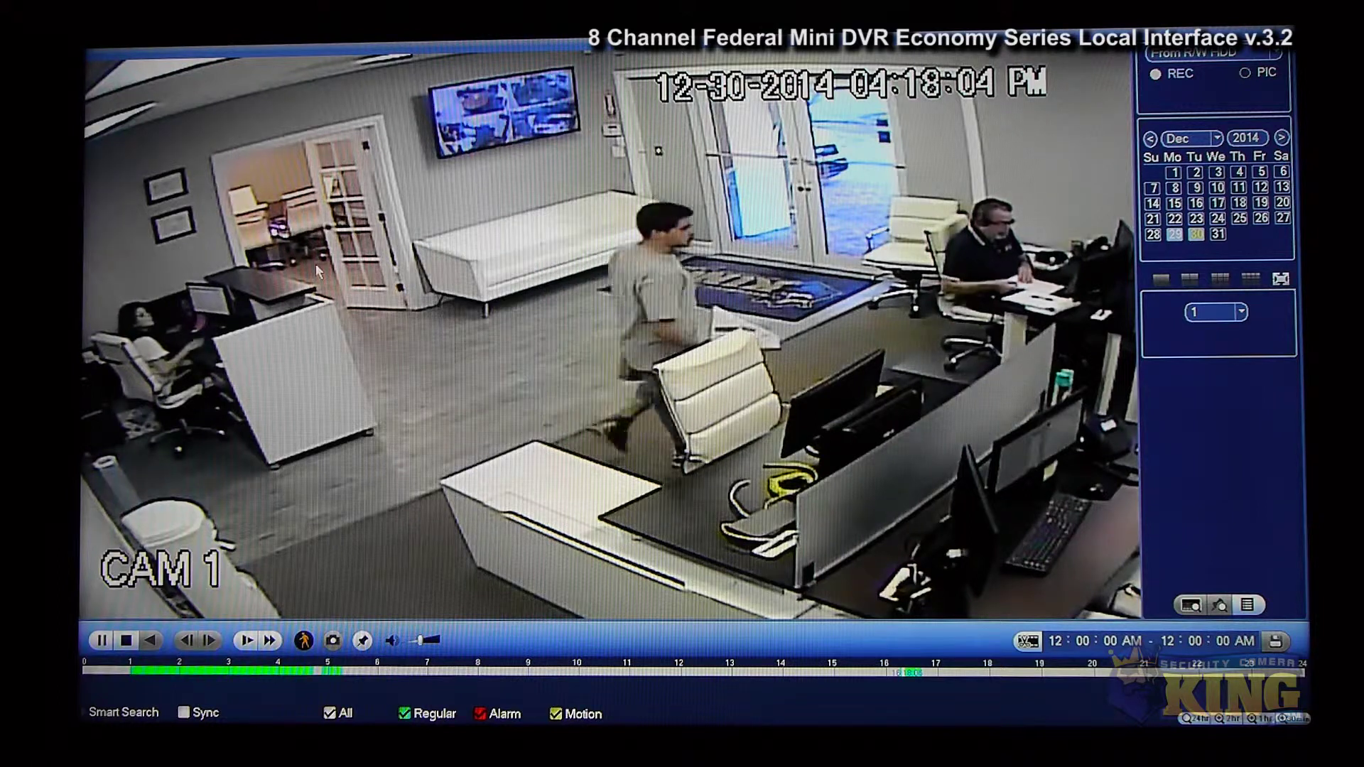
right_click(346, 242)
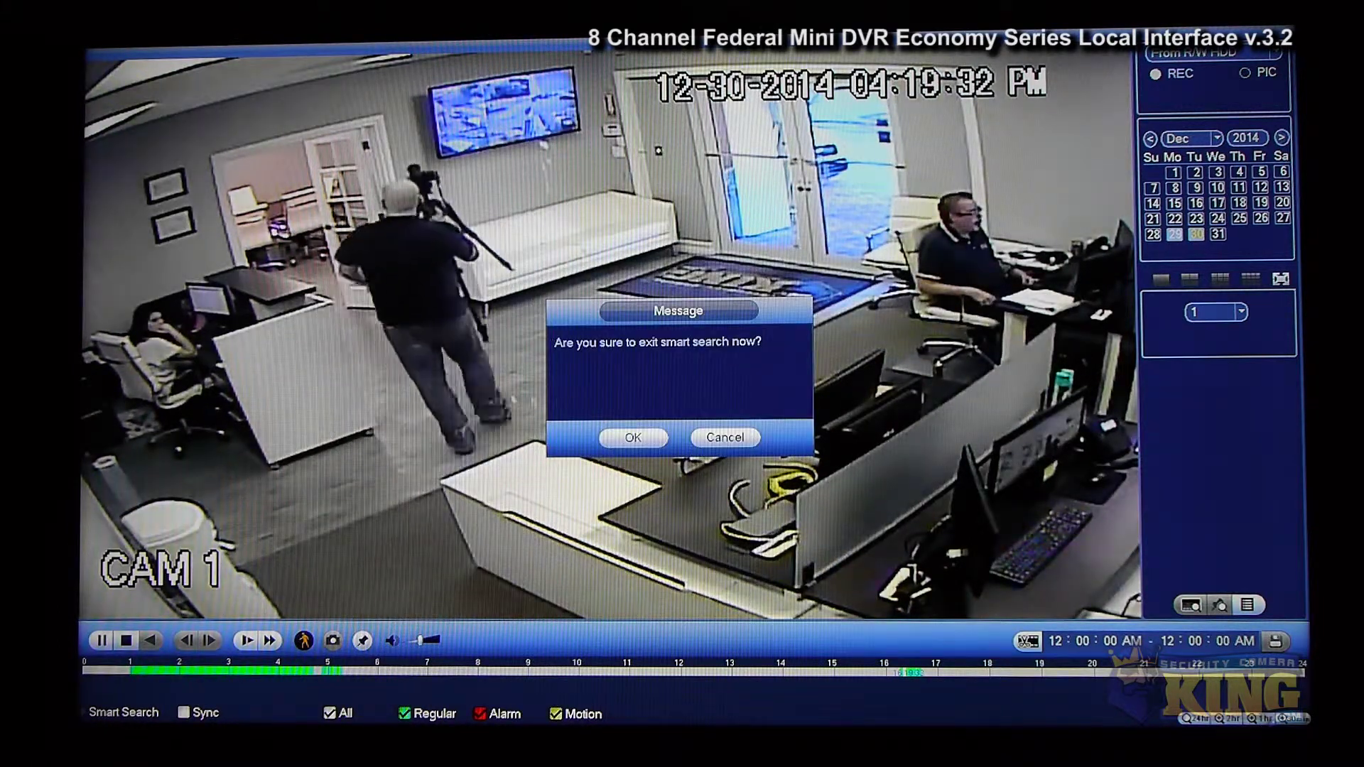
left_click(622, 440)
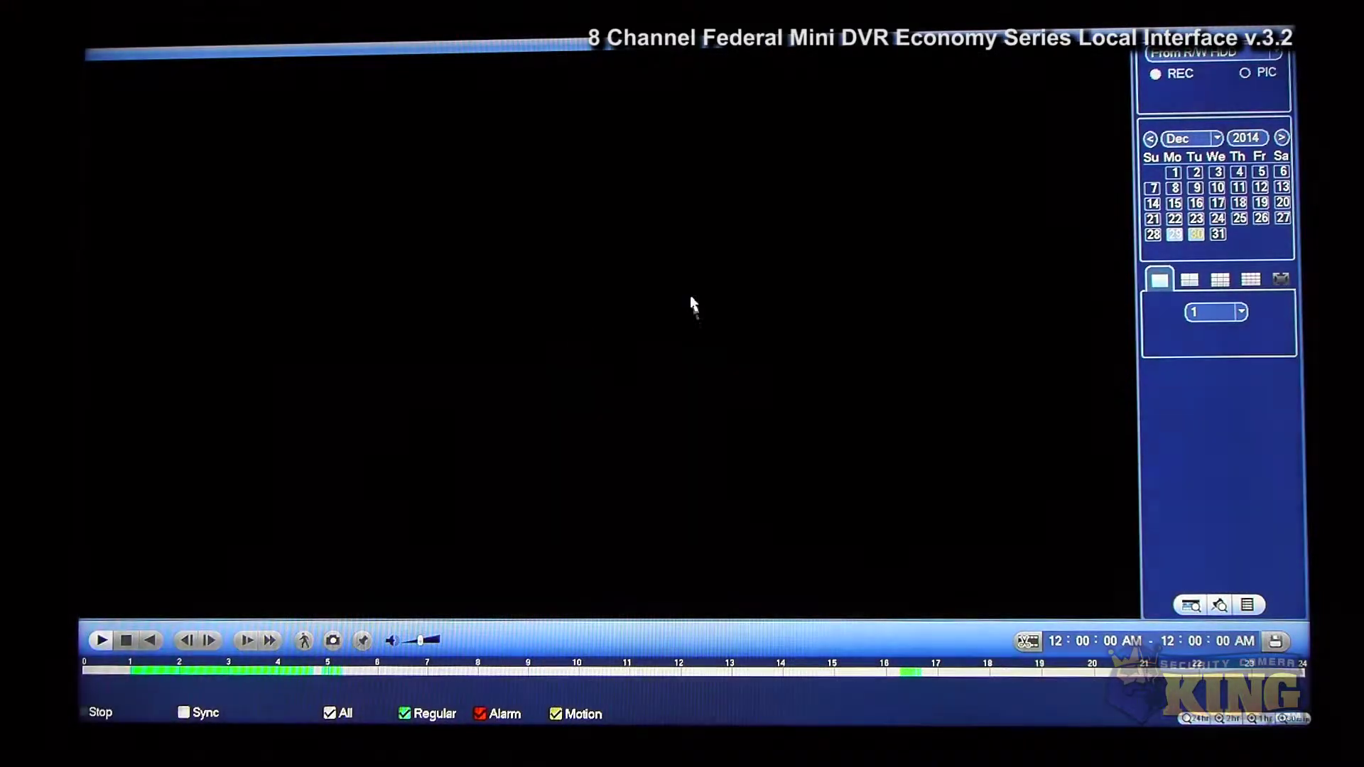
right_click(599, 248)
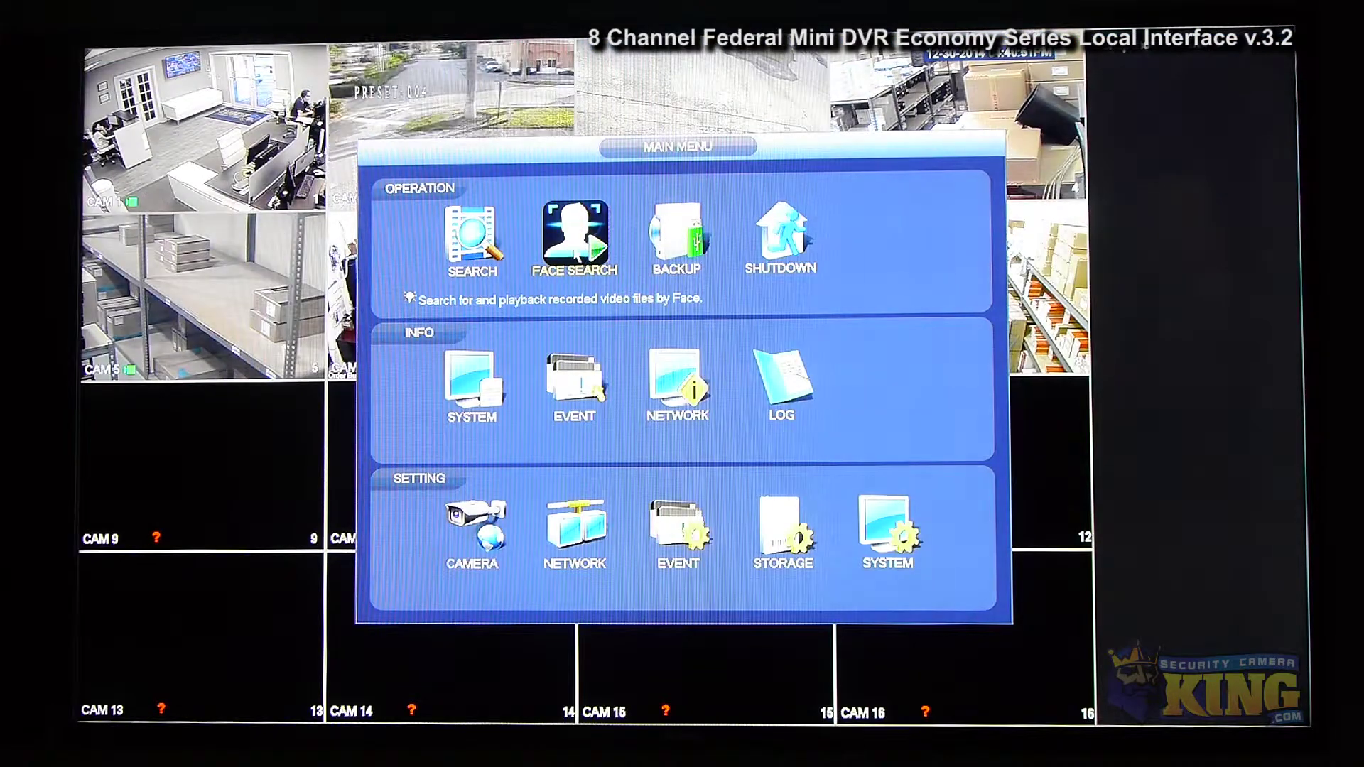
In Face Search, play CAM 1's 04:27:49 PM clip, enlarge it to full screen and restore it, and play the 04:42:47 AM clip
left_click(575, 241)
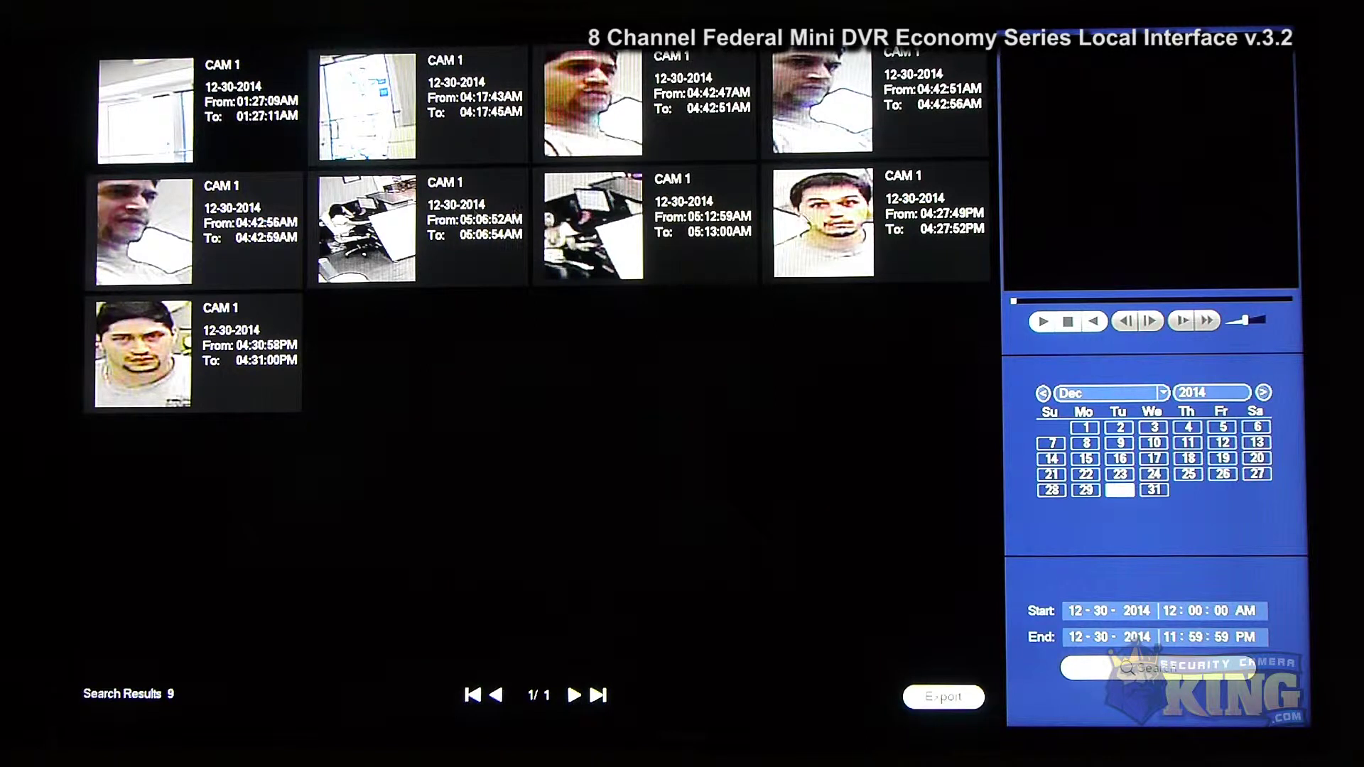
left_click(195, 110)
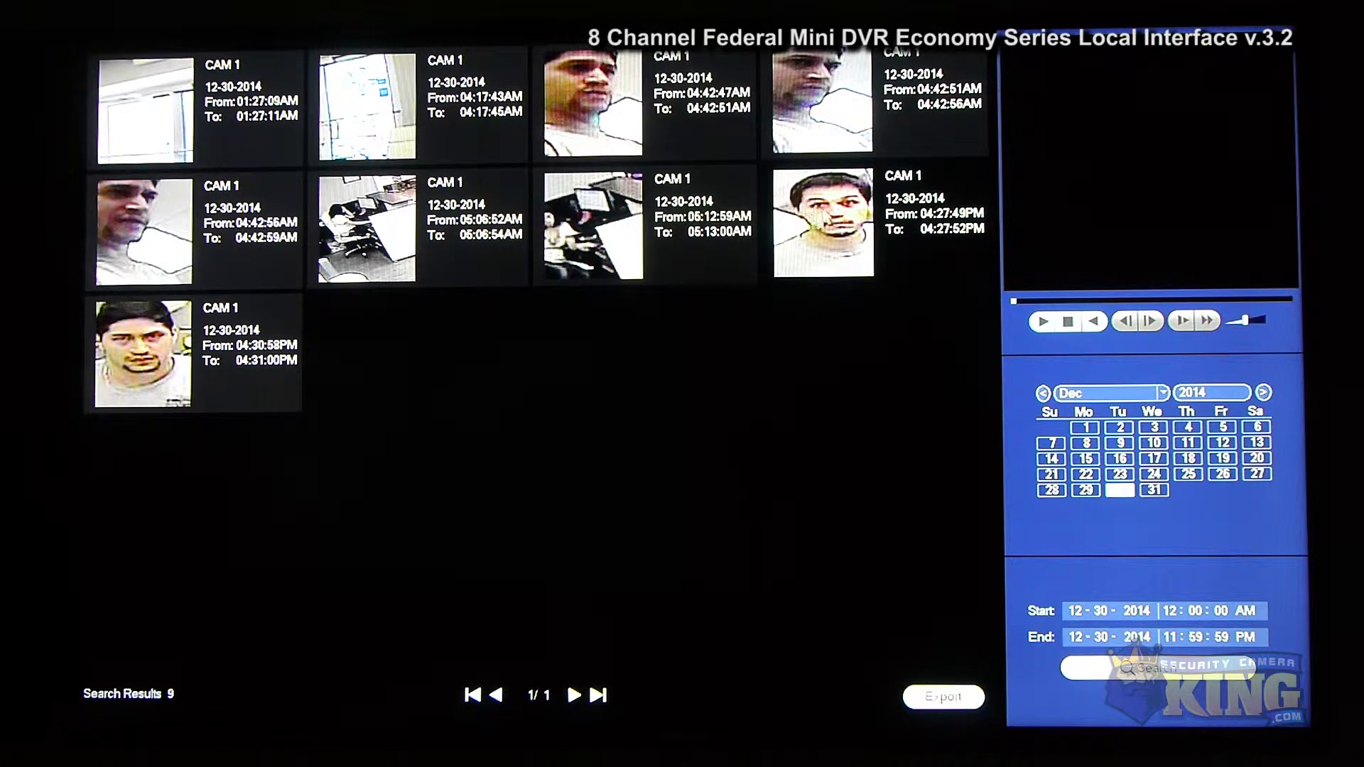
double_click(824, 213)
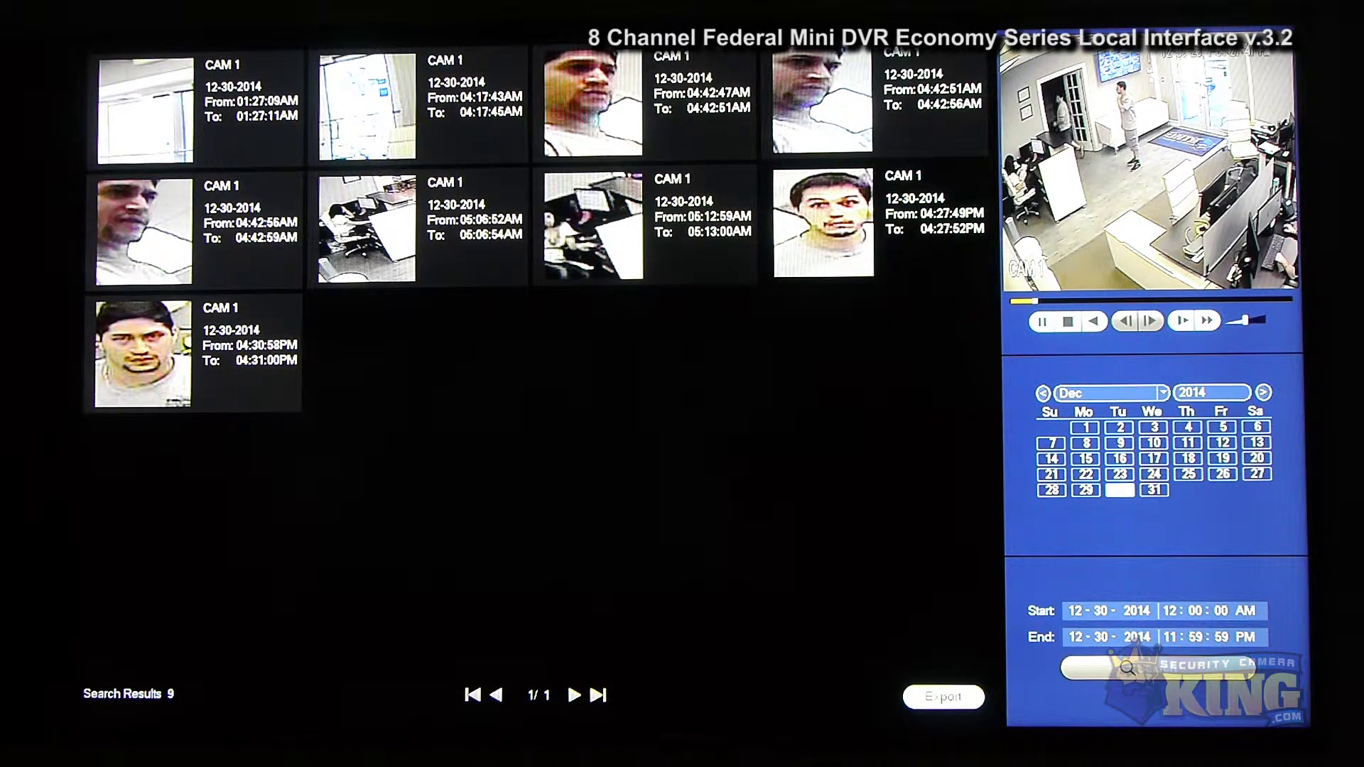
double_click(1148, 171)
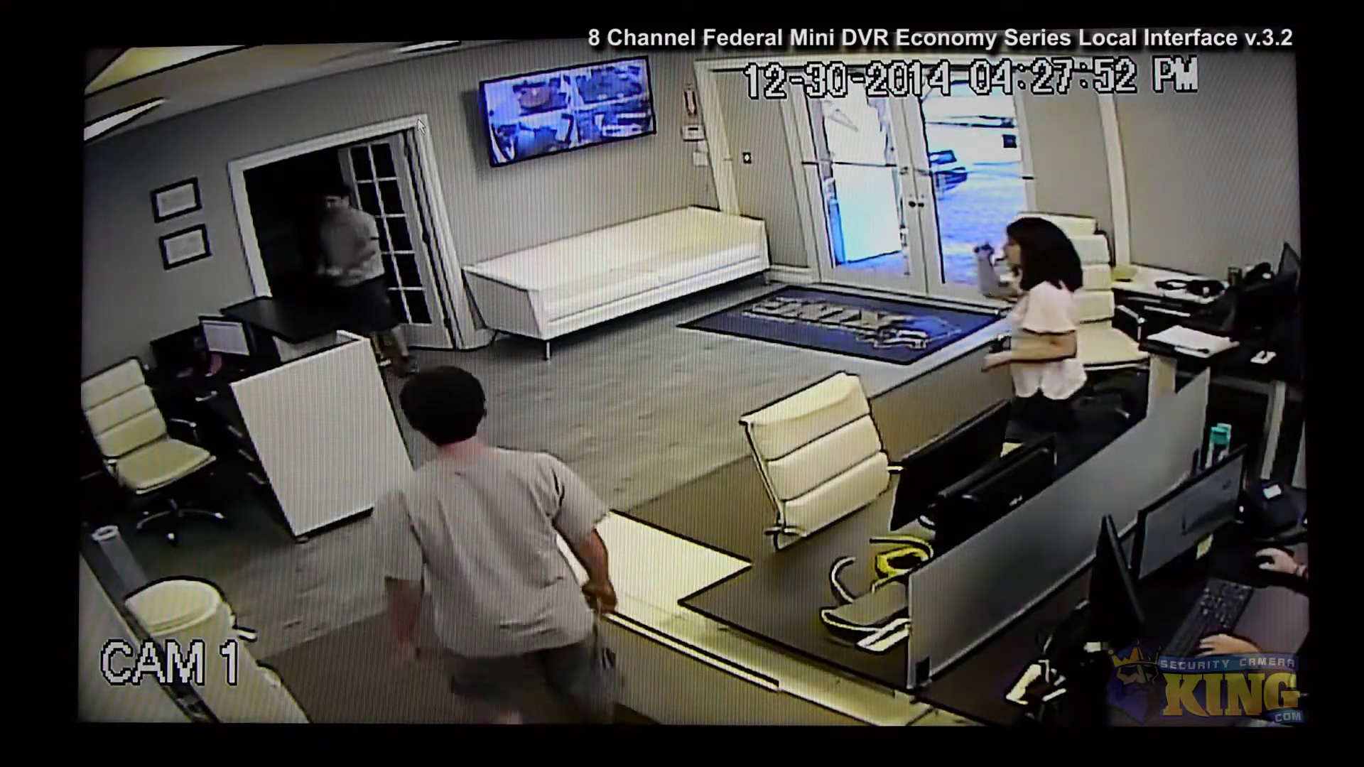
double_click(475, 176)
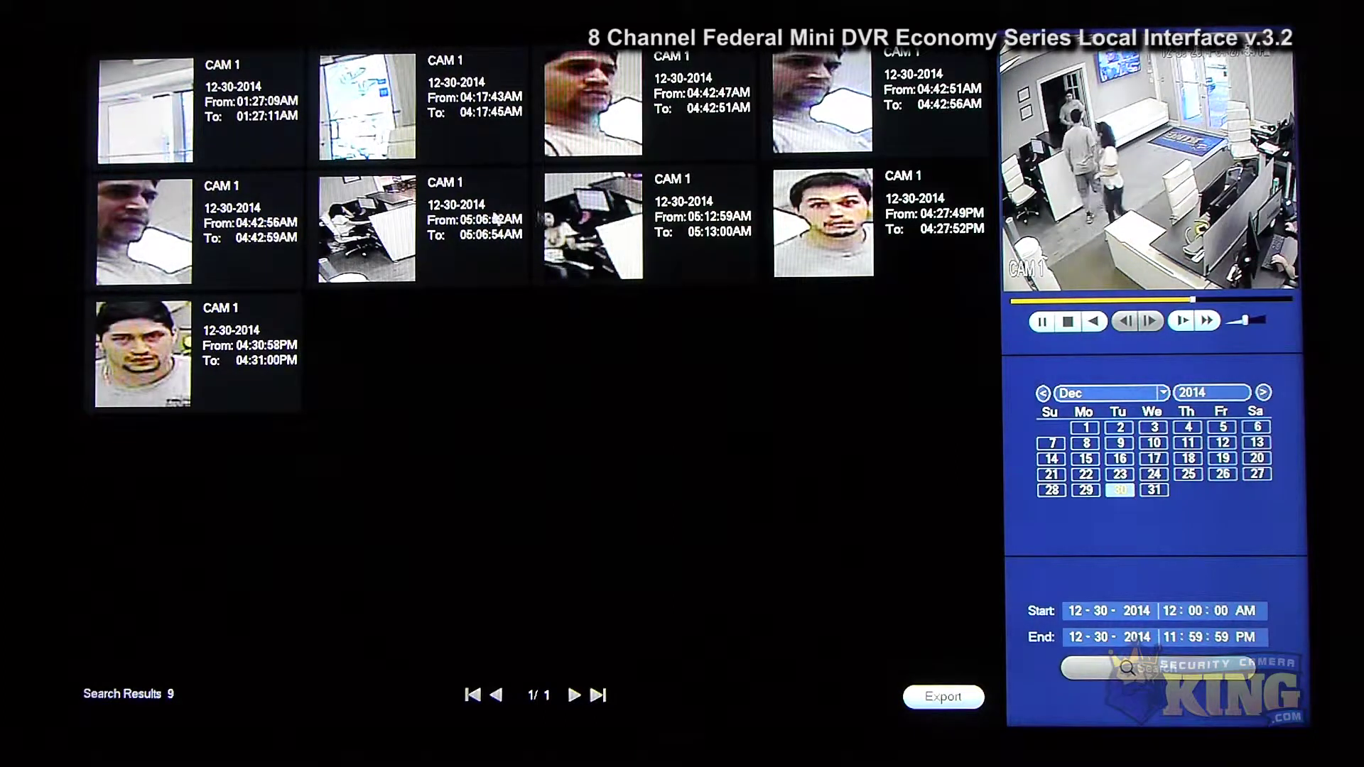
left_click(582, 121)
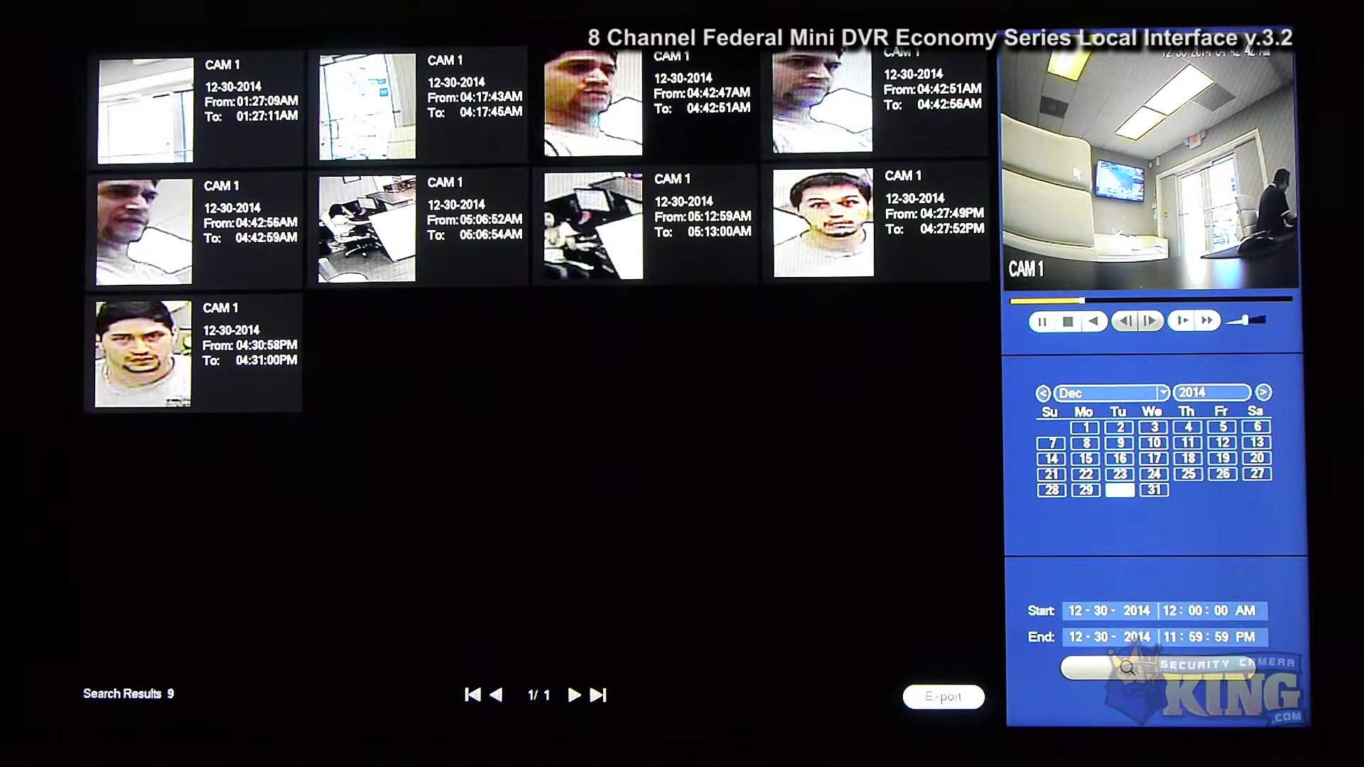
right_click(952, 155)
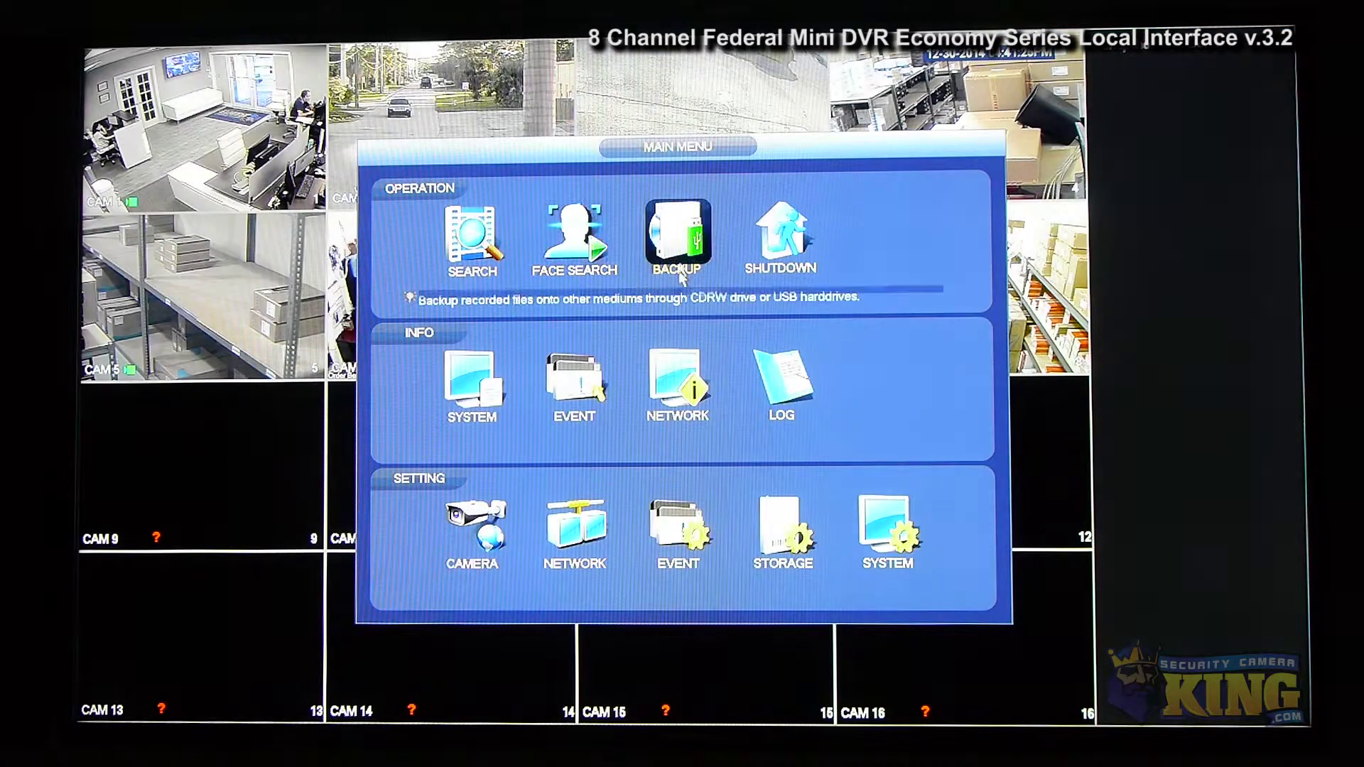
View the Backup options for recorded files, and open the system's Shutdown options
left_click(678, 273)
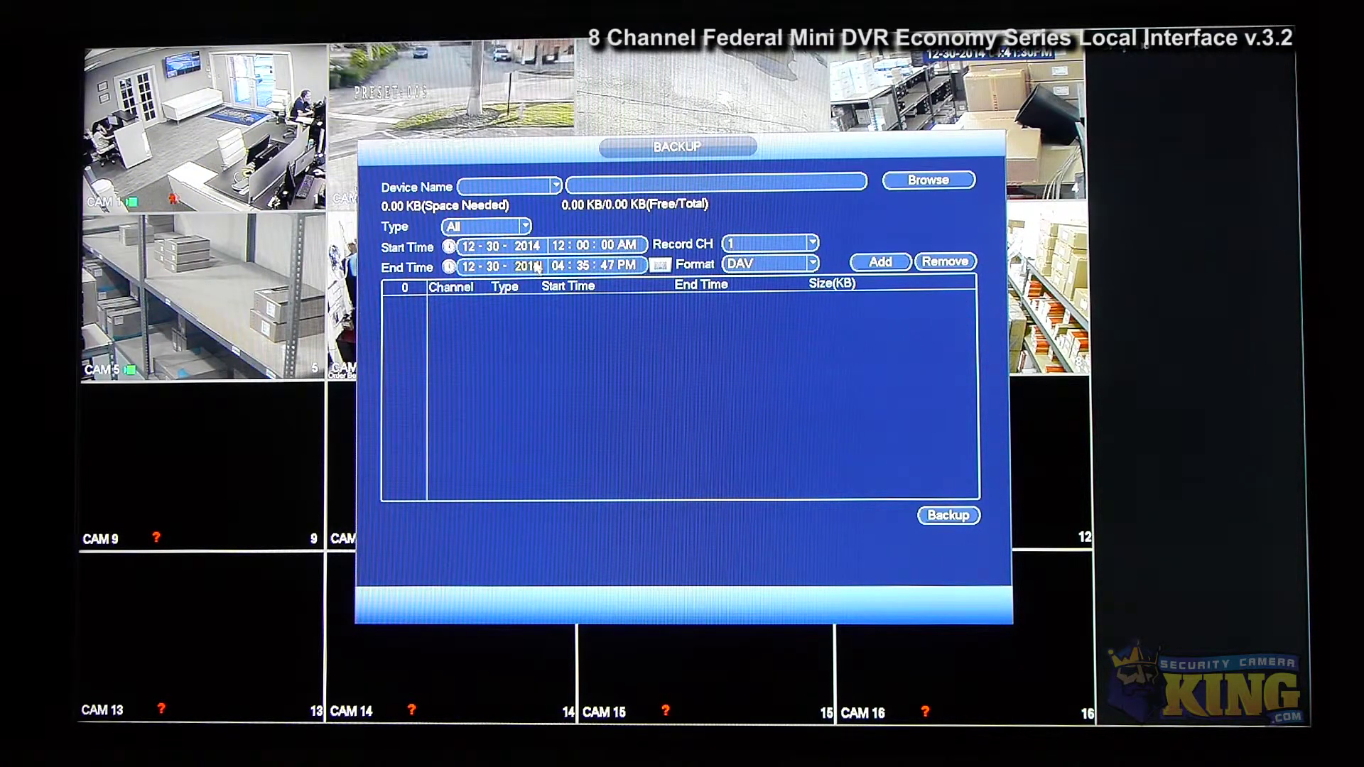
right_click(597, 307)
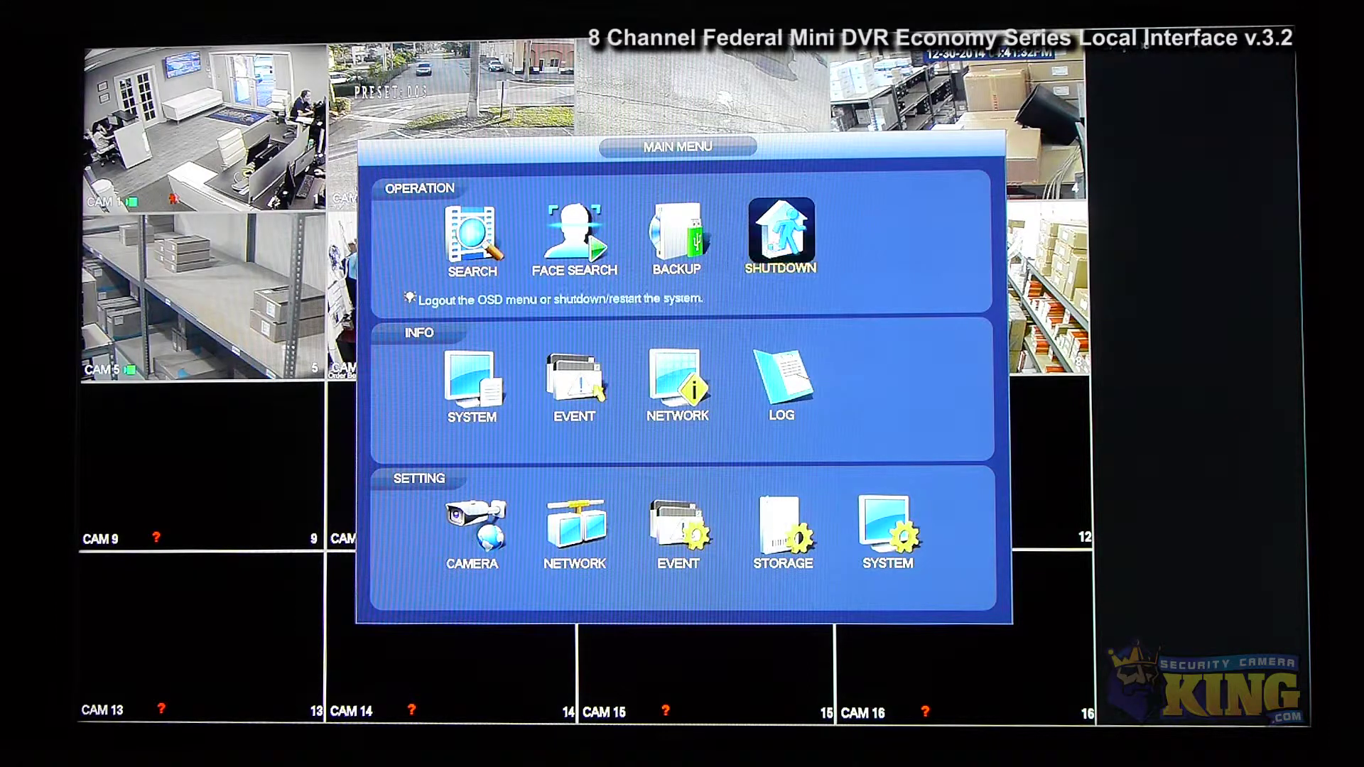
left_click(752, 249)
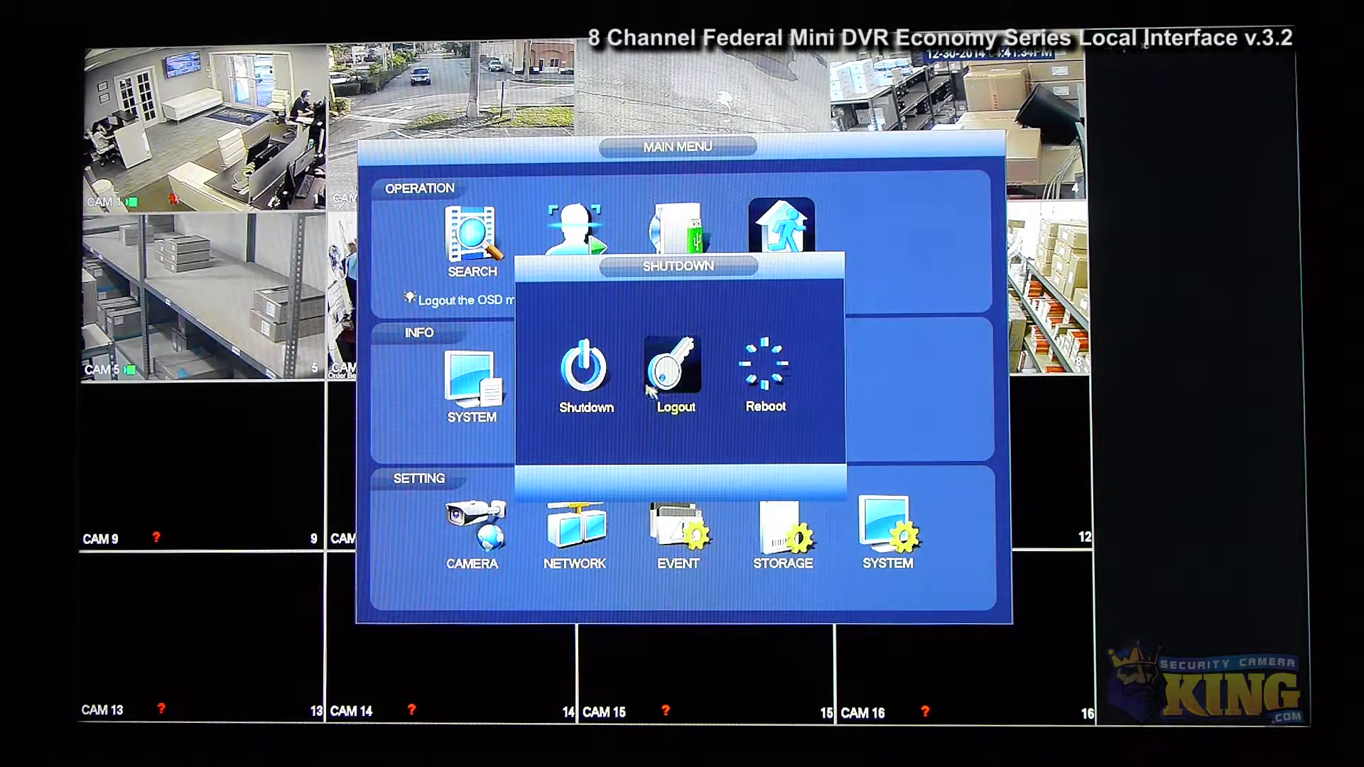
Leave the shutdown options and view the system information pages for HDD, recording, BPS and version
right_click(490, 482)
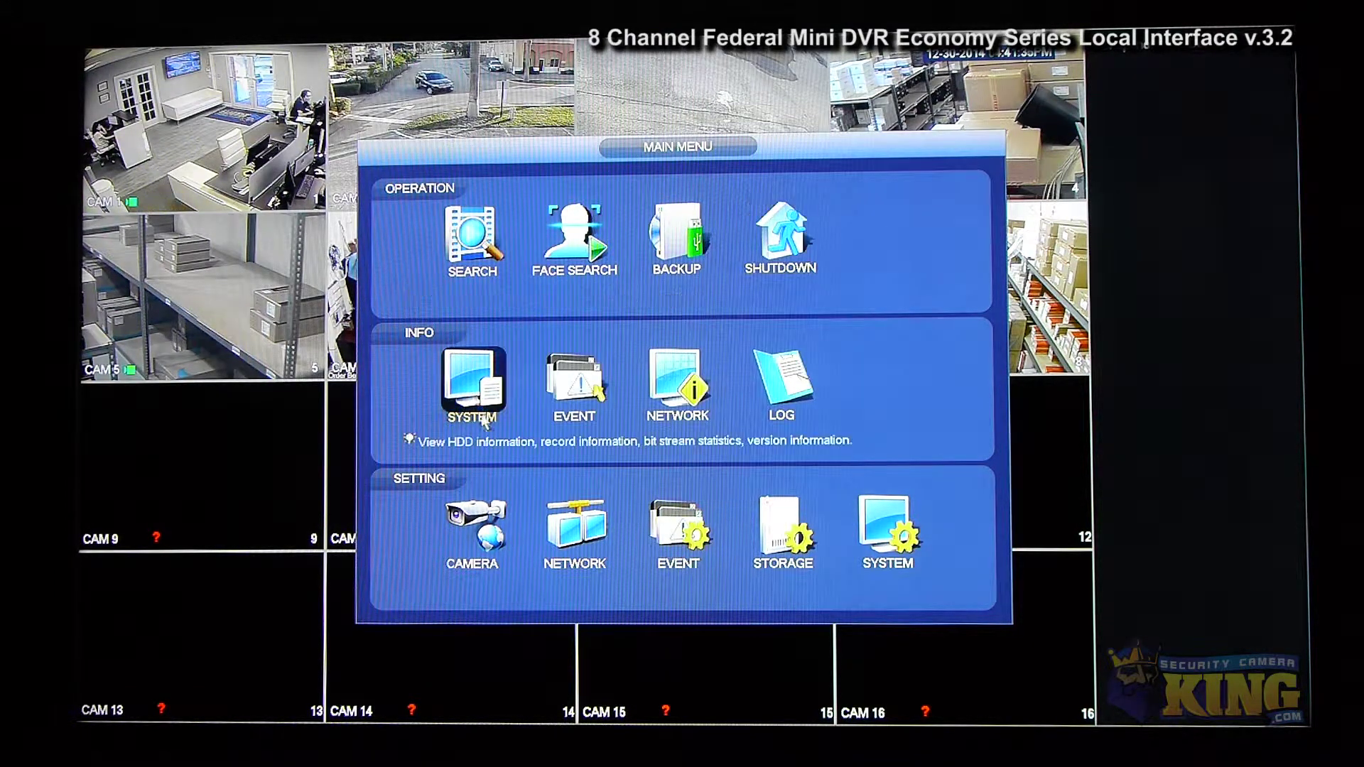
left_click(472, 384)
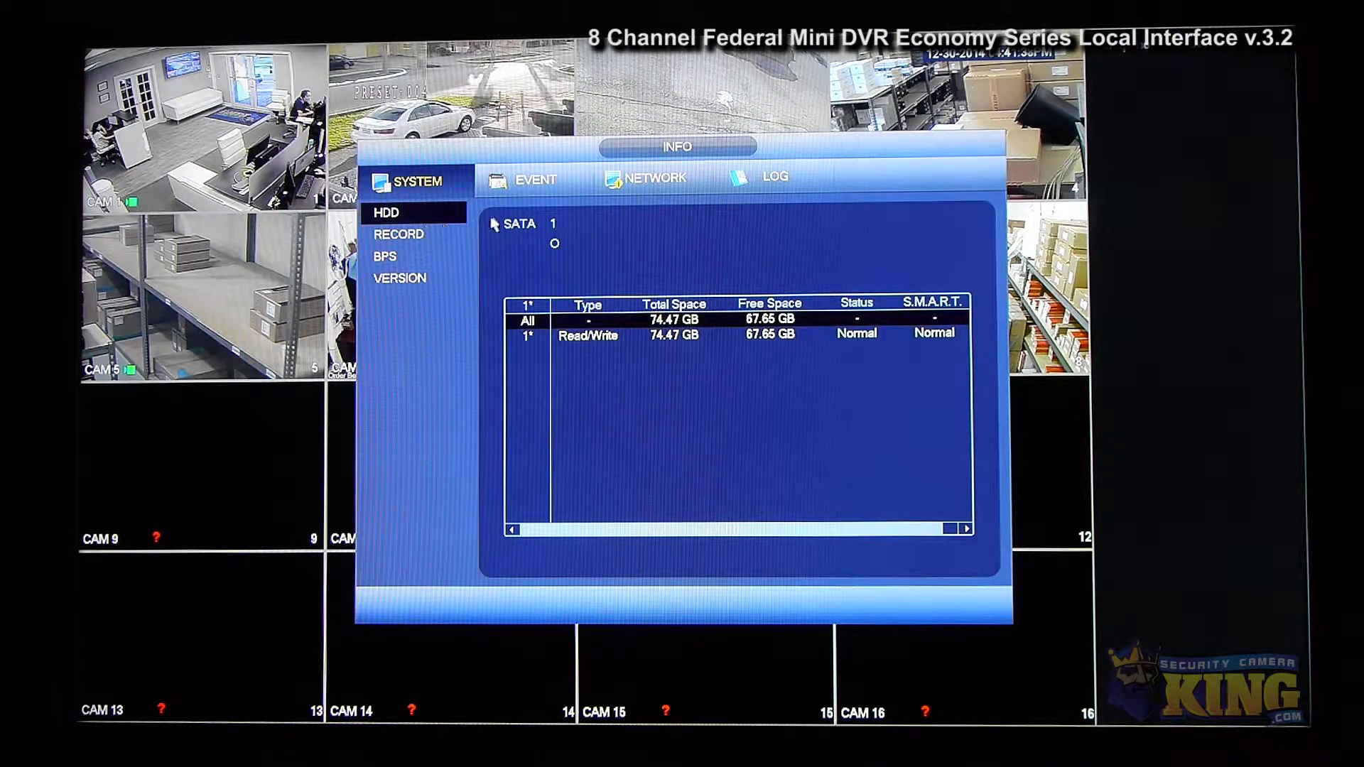
left_click(392, 237)
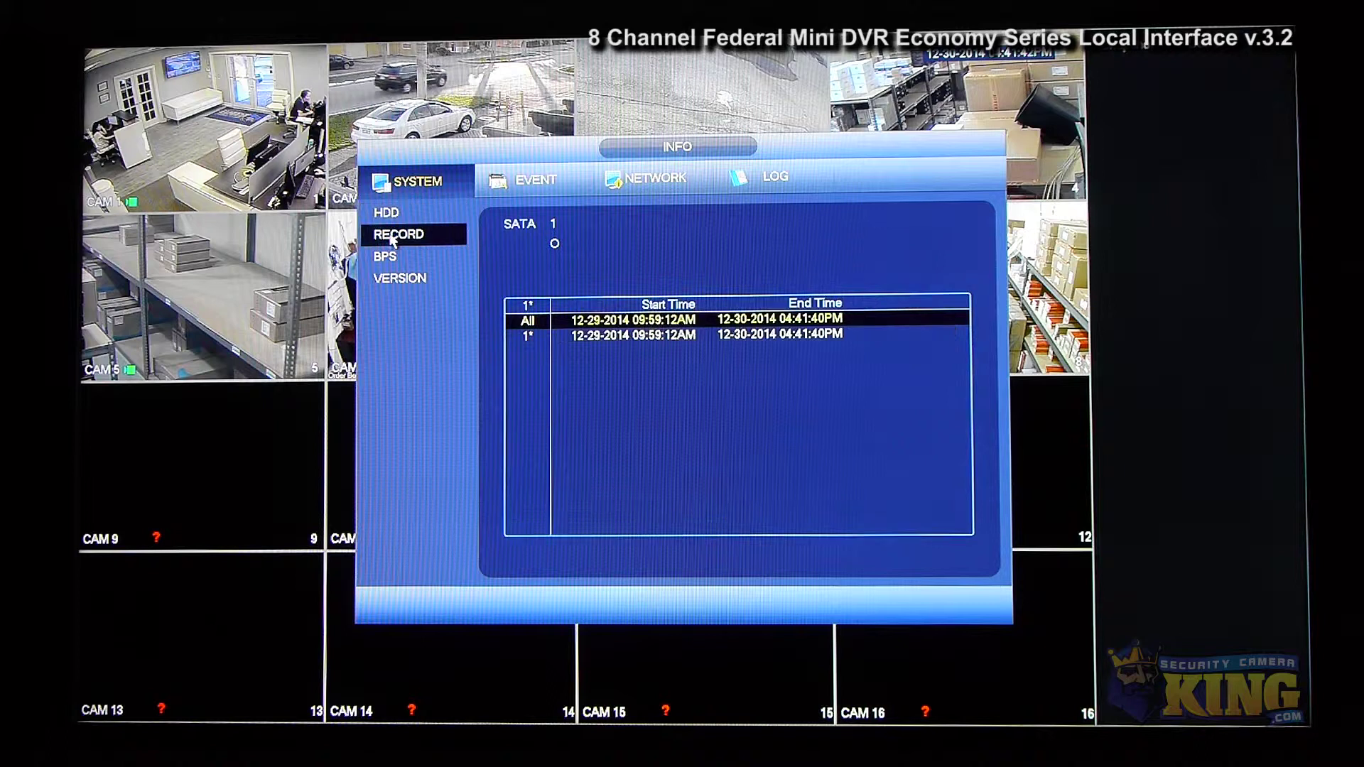
left_click(391, 259)
left_click(398, 281)
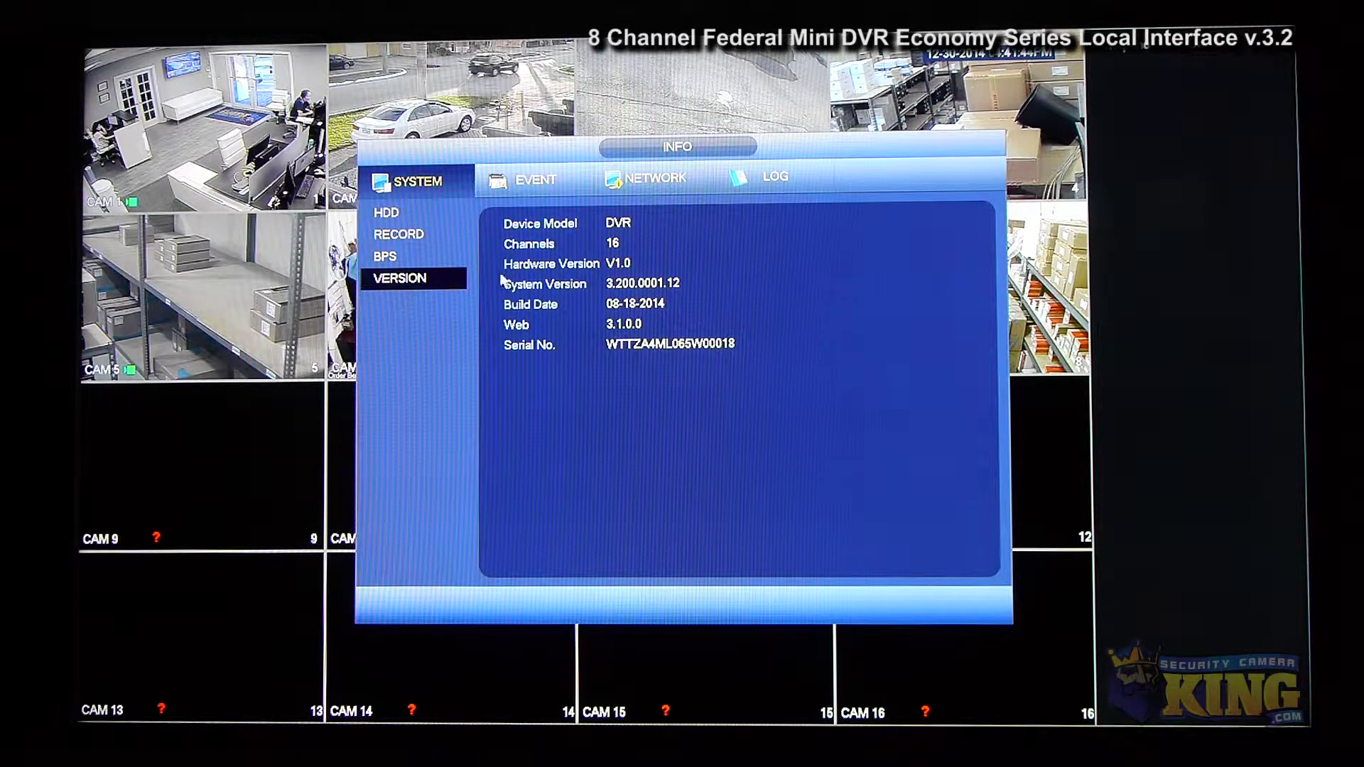
View the event status and the network information on online users, load and test, including the Destination IP entry
left_click(506, 191)
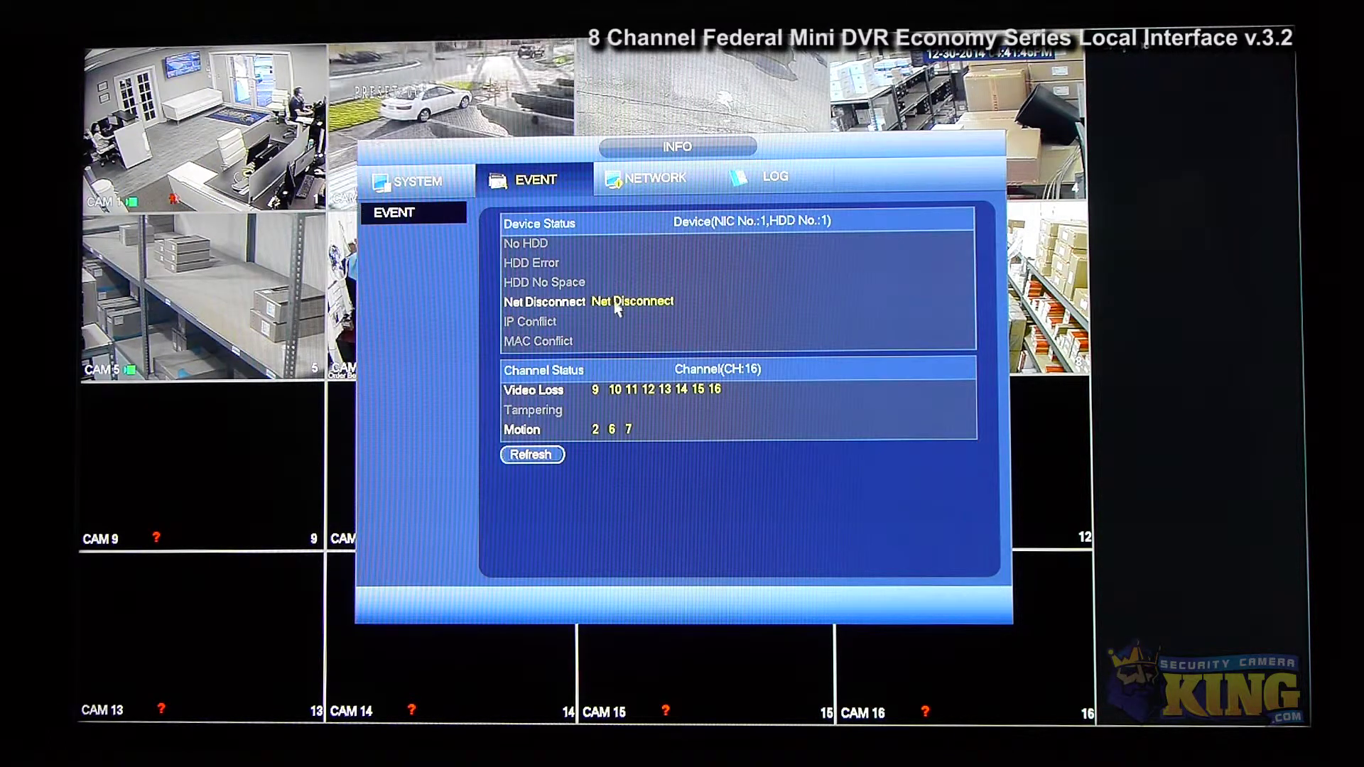
left_click(631, 178)
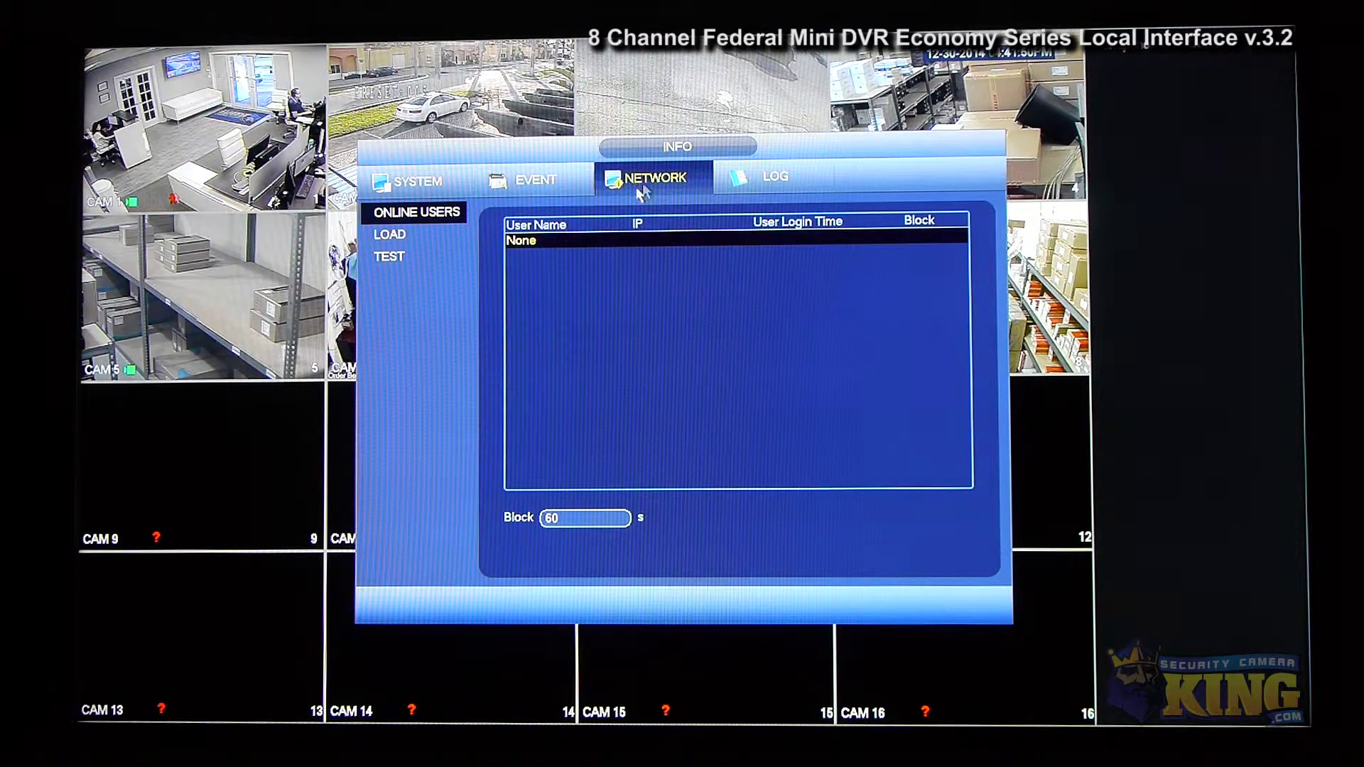
left_click(396, 244)
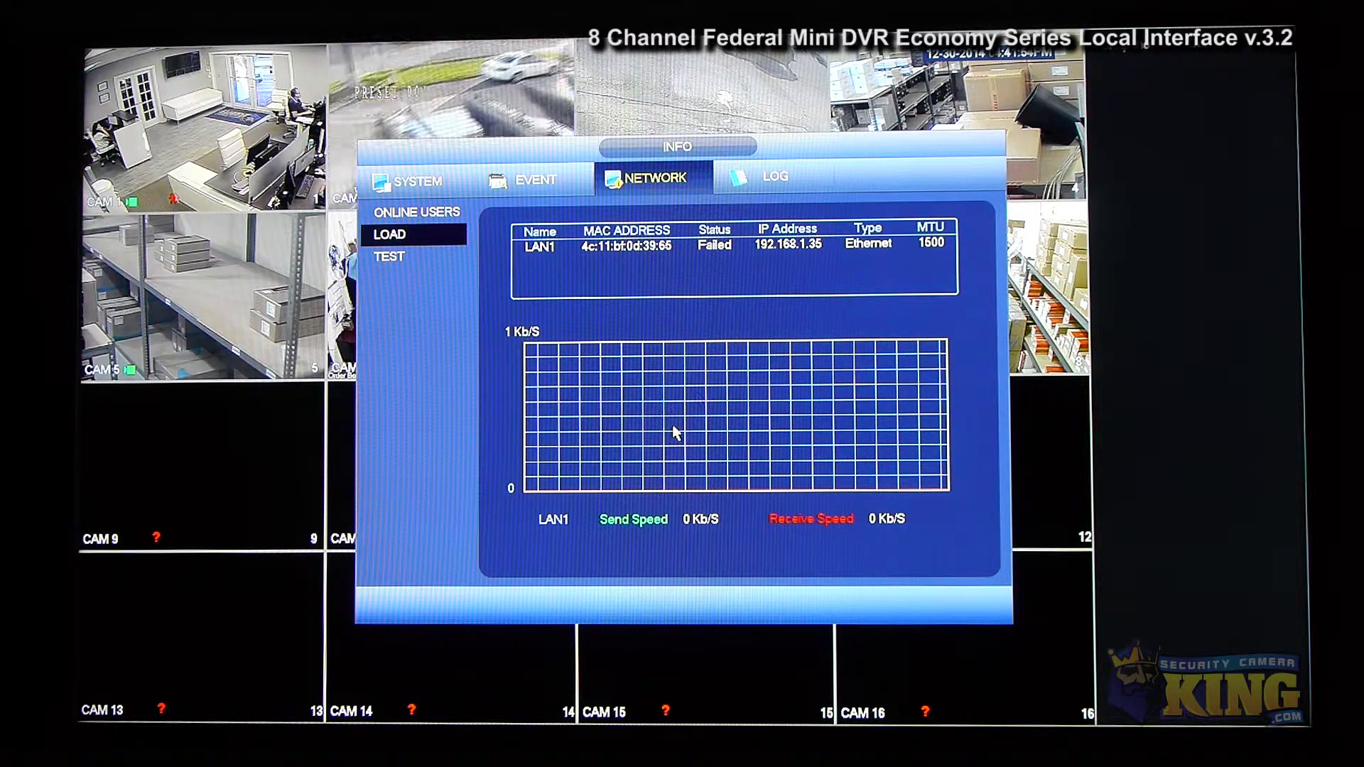
left_click(387, 255)
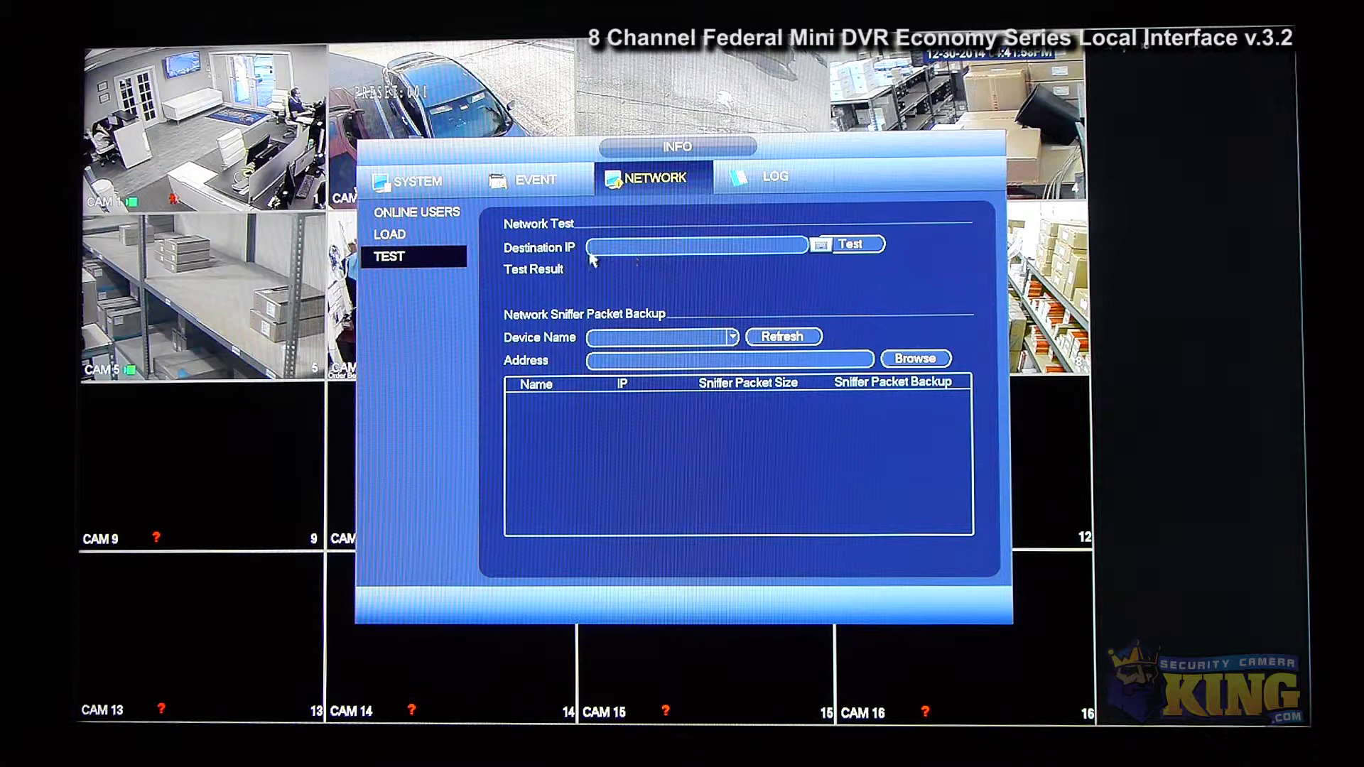
left_click(634, 250)
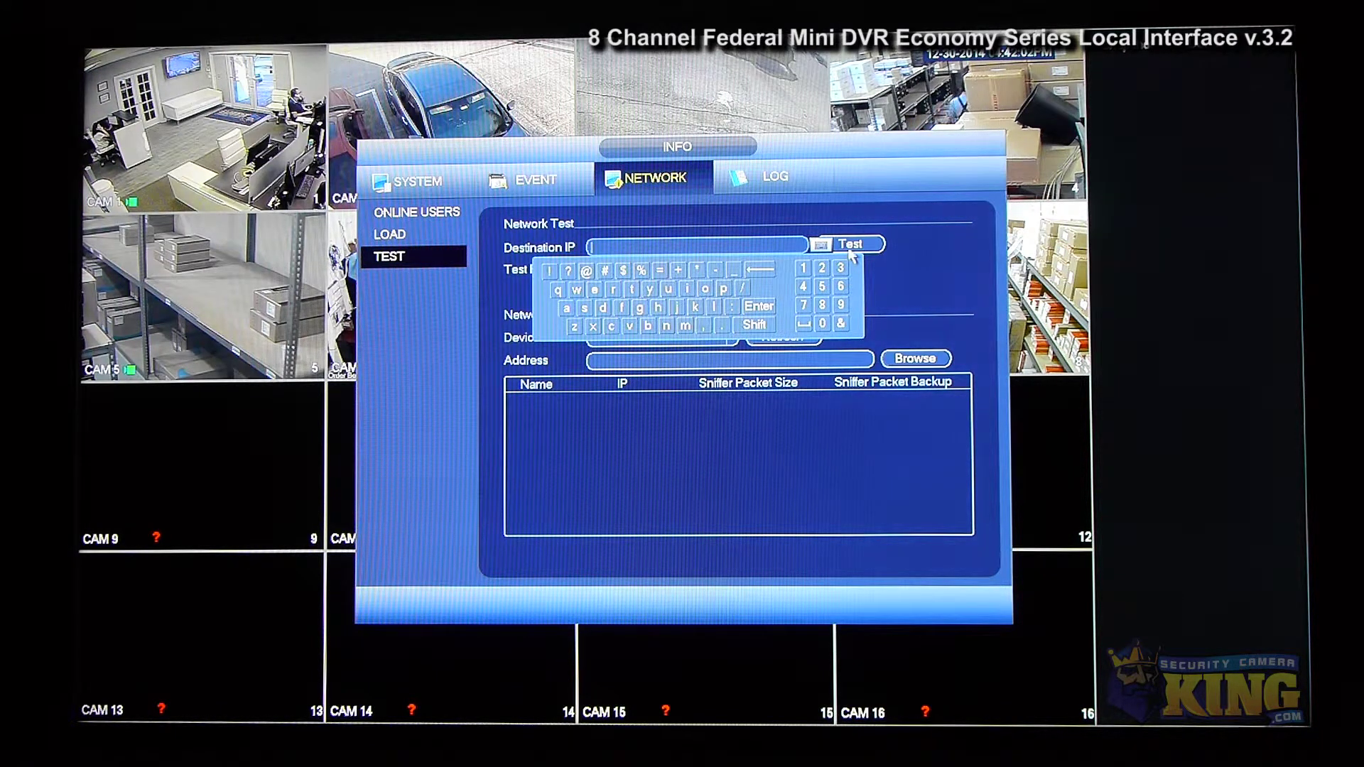
left_click(745, 176)
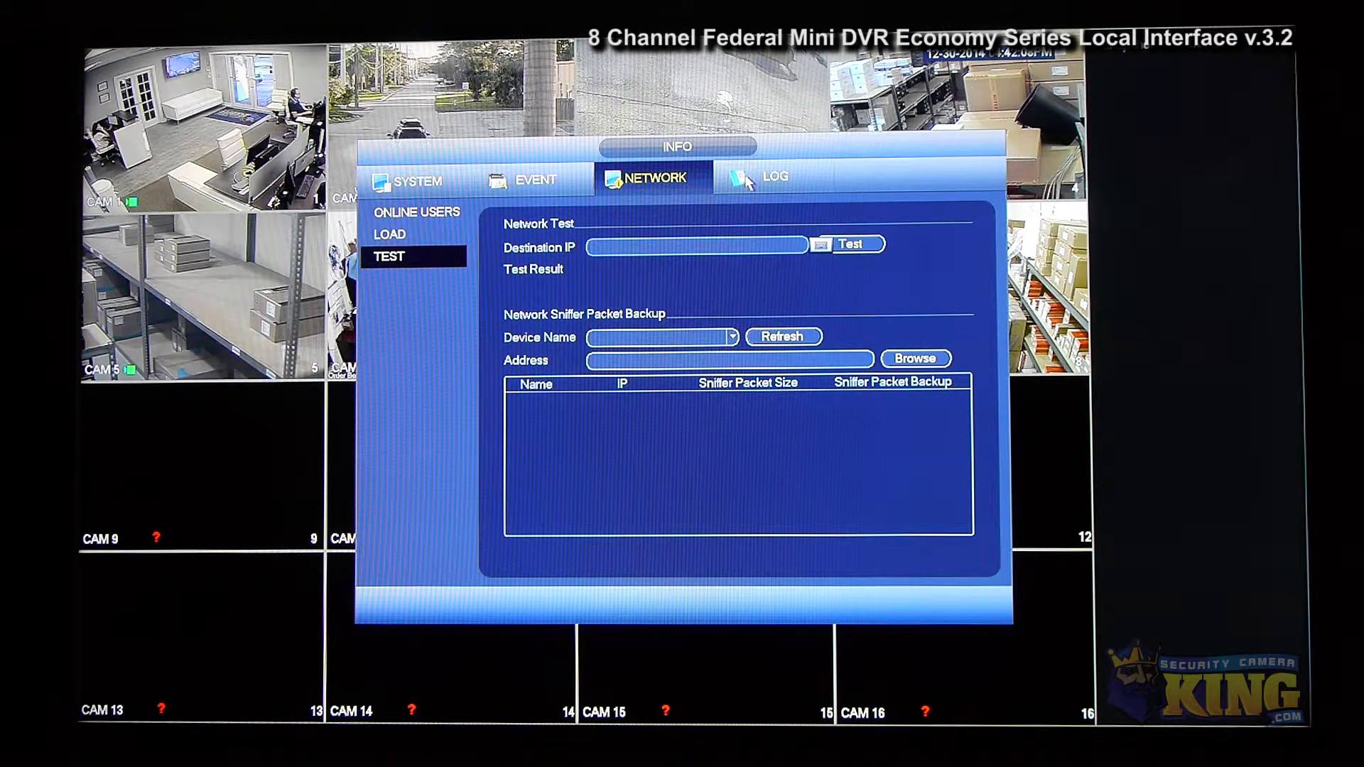
Search the log for Config entries, view the details of the Save PTZ Config entry, and return to the main menu
left_click(746, 176)
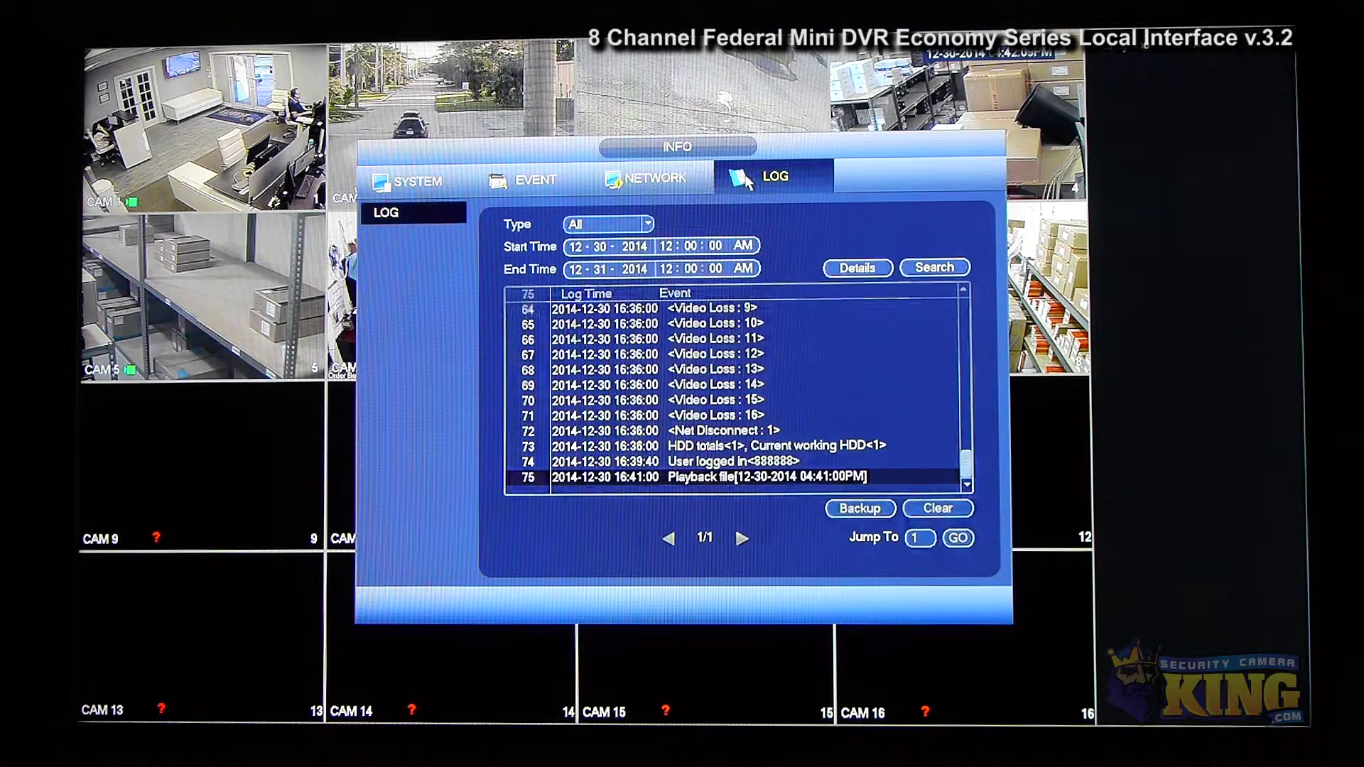
left_click(593, 227)
left_click(578, 268)
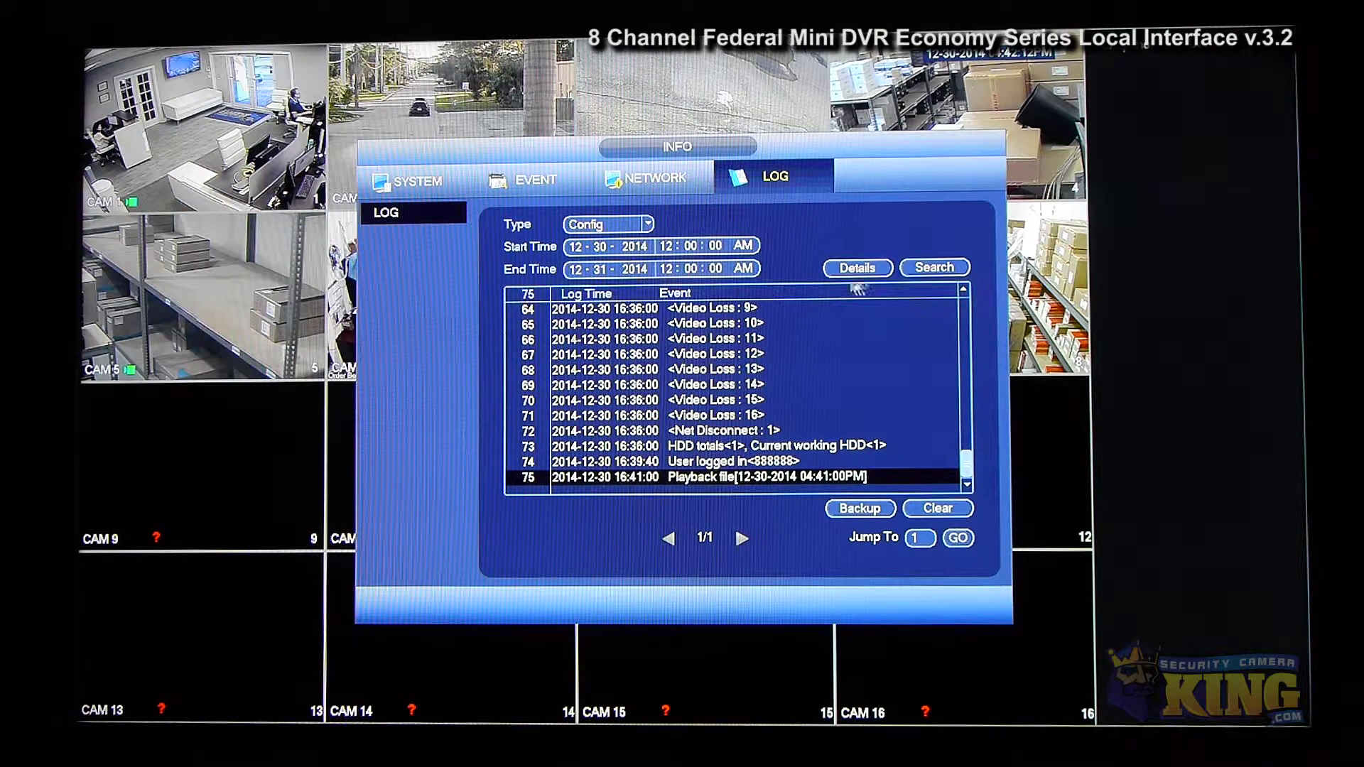
left_click(934, 267)
left_click(665, 326)
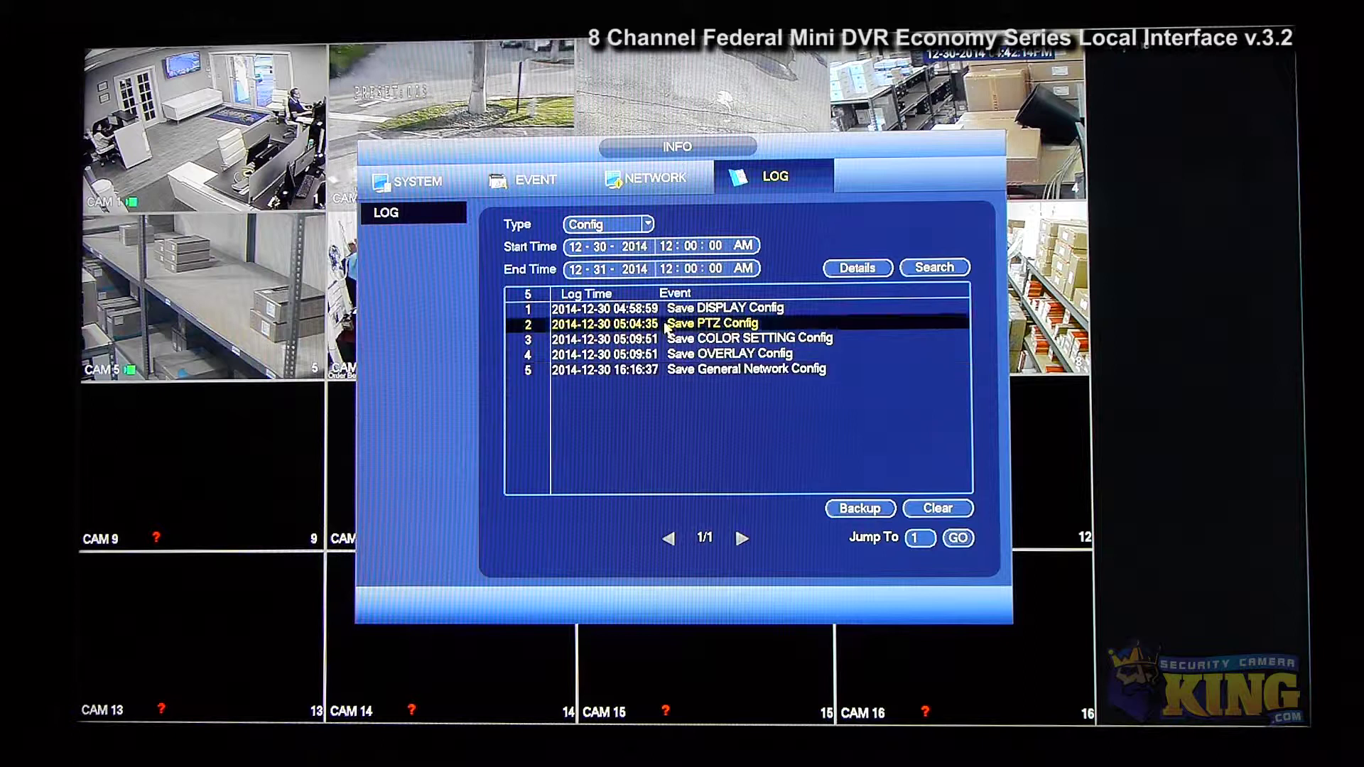
double_click(665, 325)
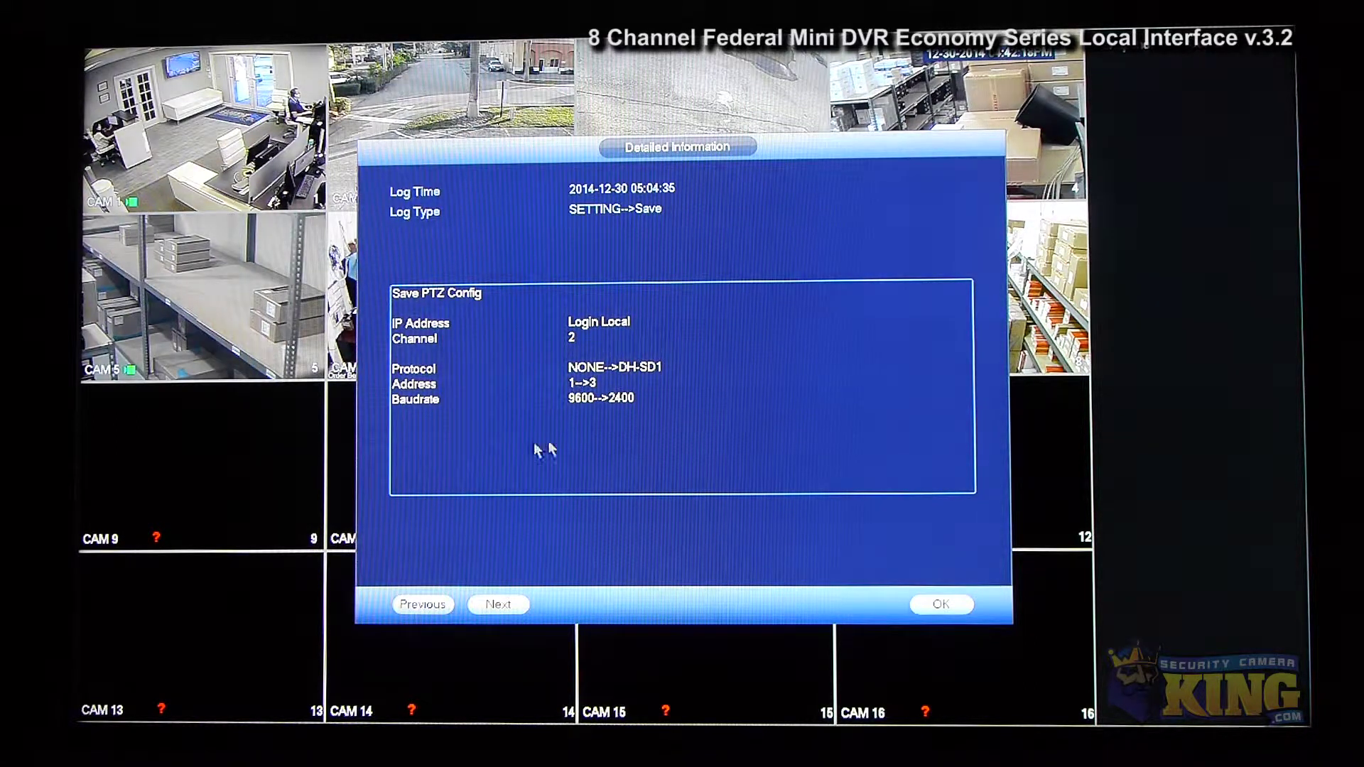
right_click(487, 289)
right_click(414, 221)
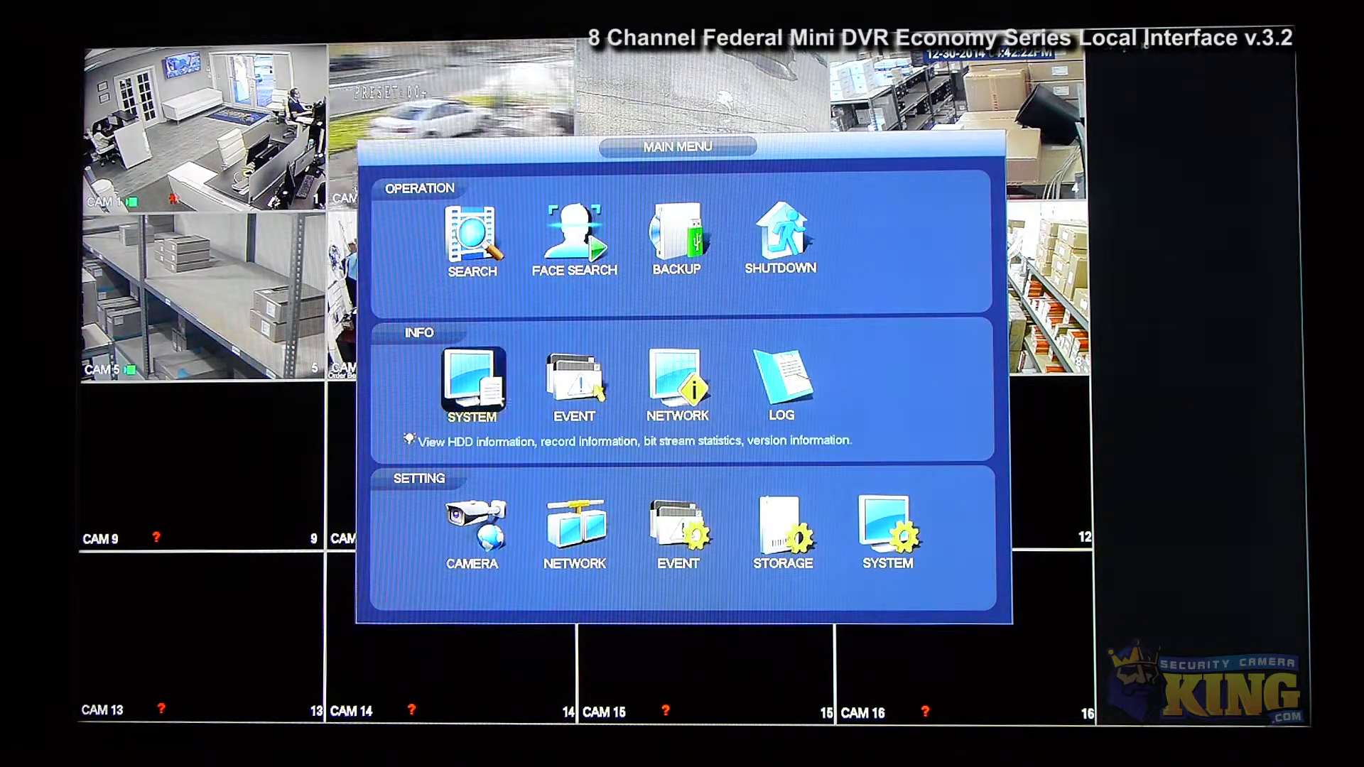
Review the System, Event, Network and Log information pages again and return to the main menu
left_click(474, 387)
left_click(507, 182)
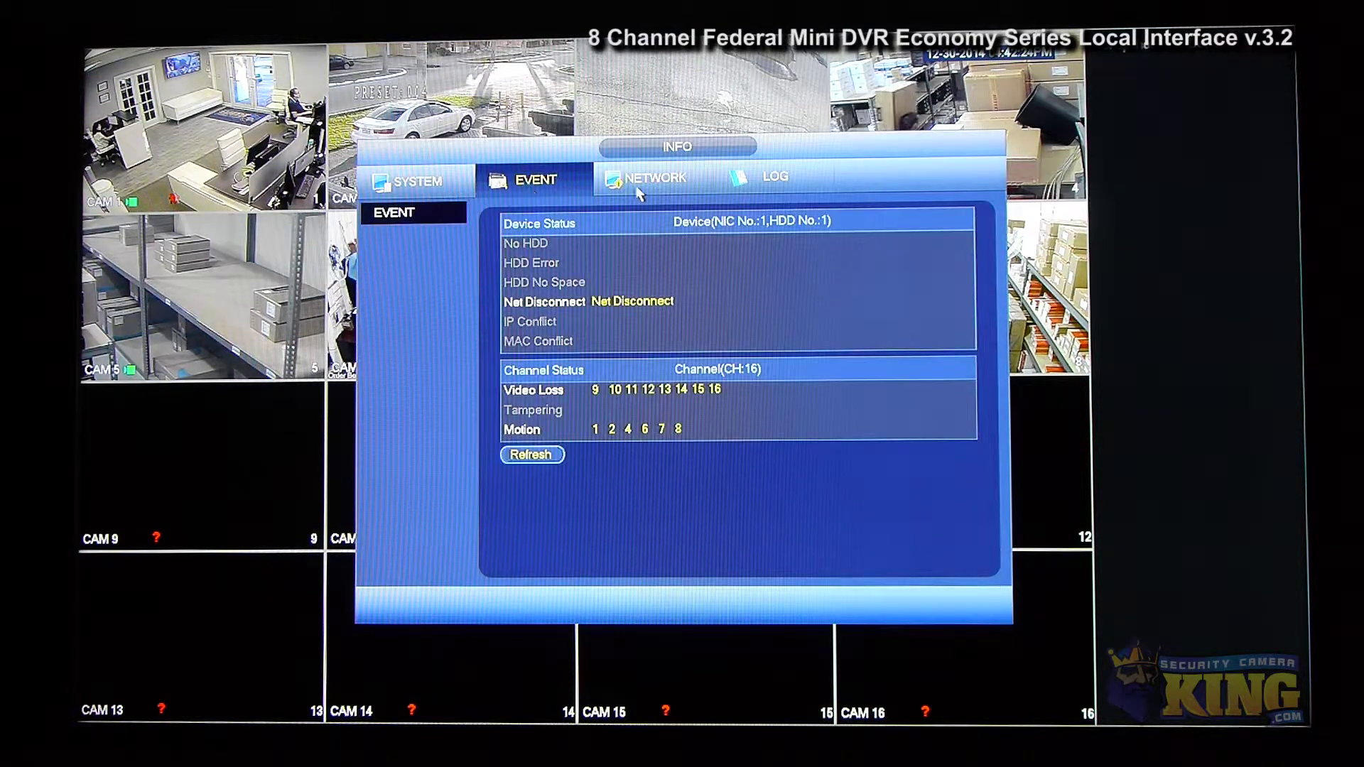
left_click(637, 190)
left_click(763, 178)
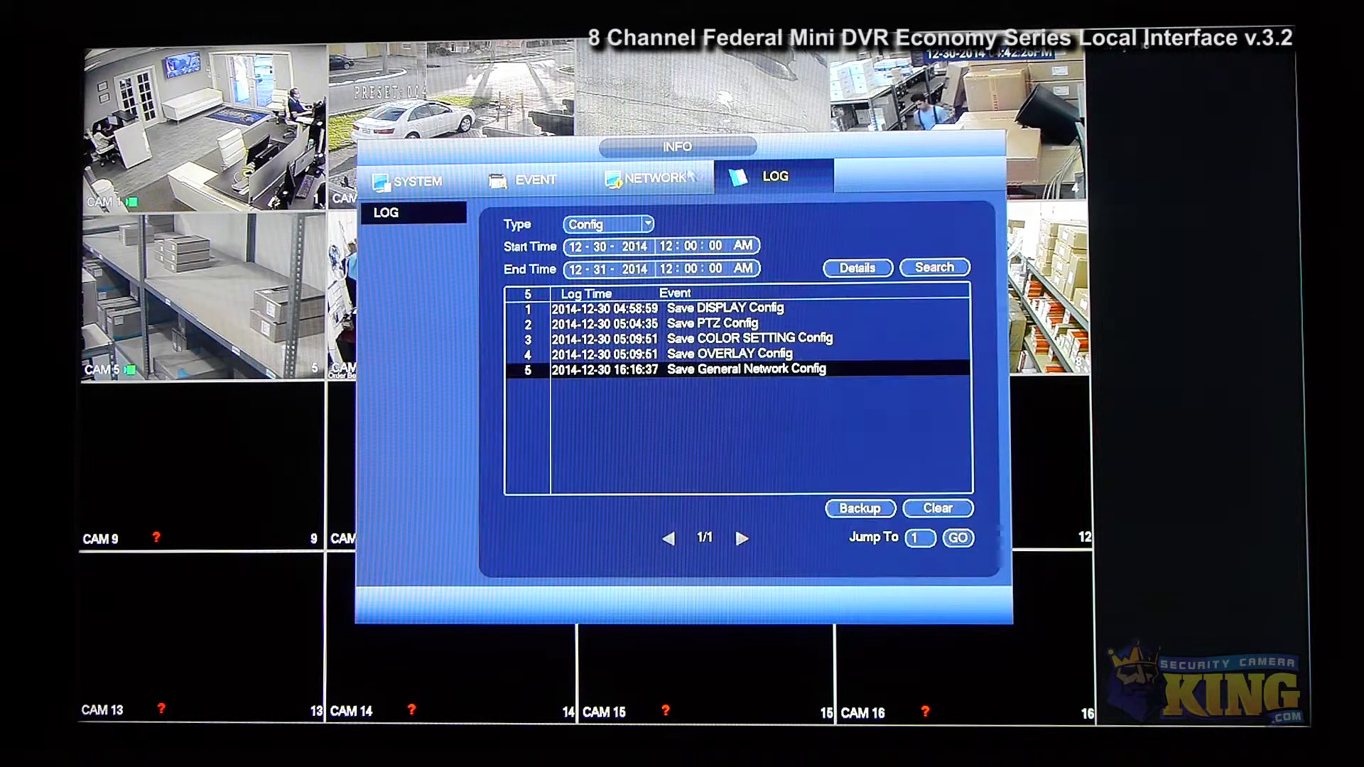
left_click(465, 182)
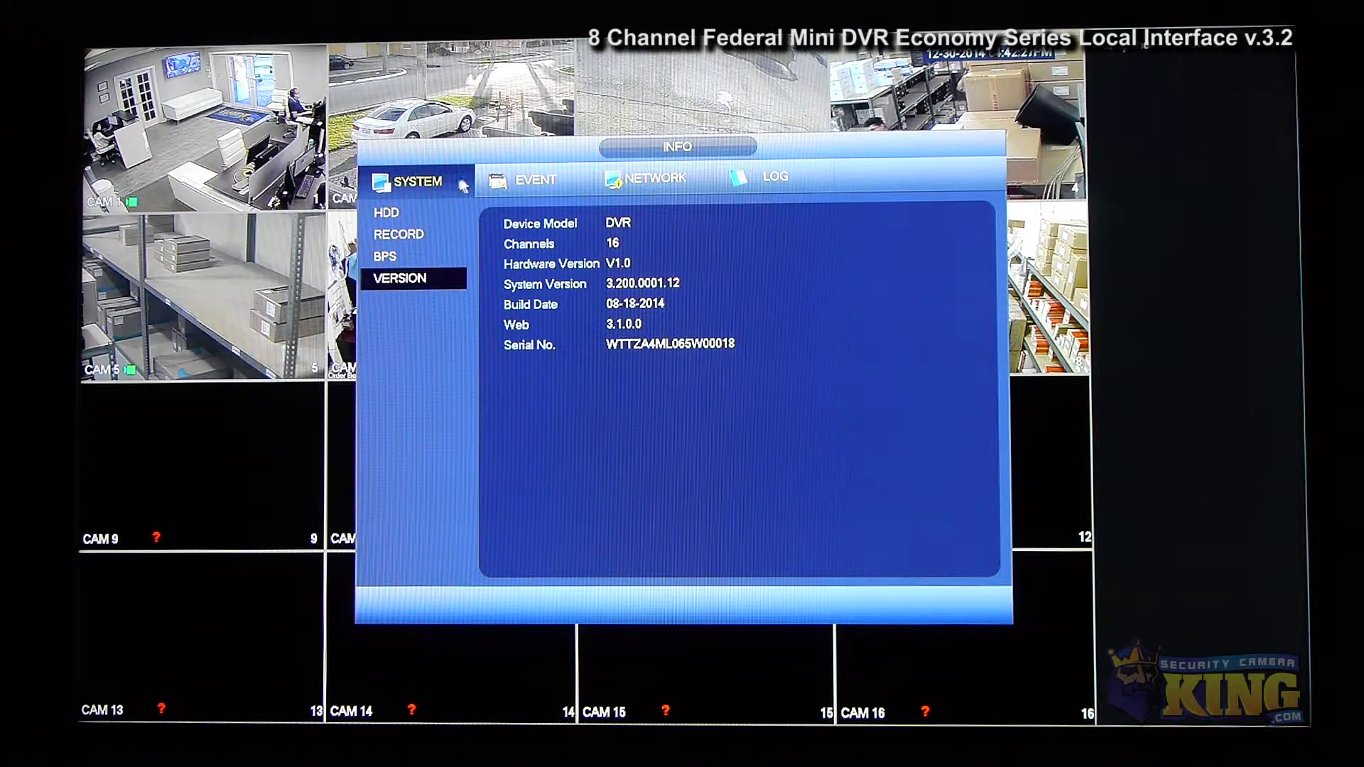
right_click(522, 184)
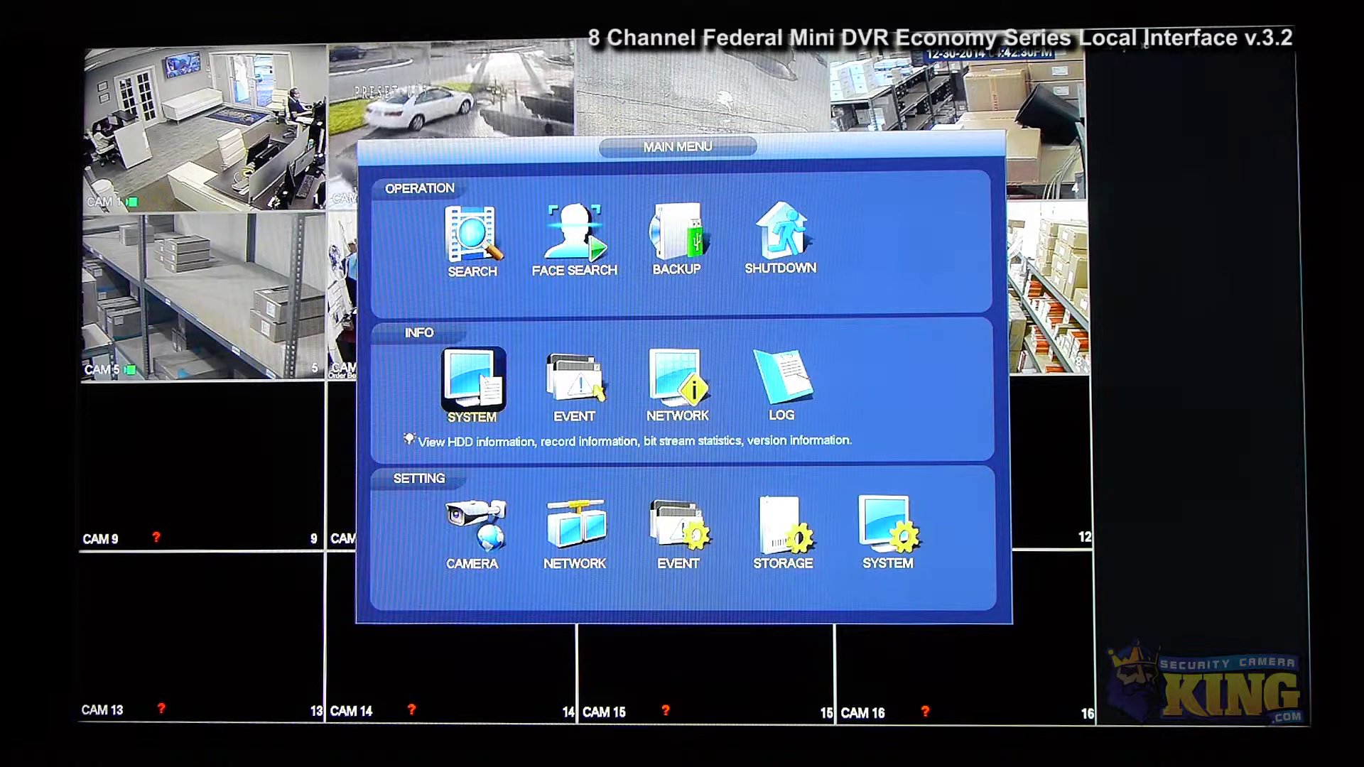
left_click(664, 387)
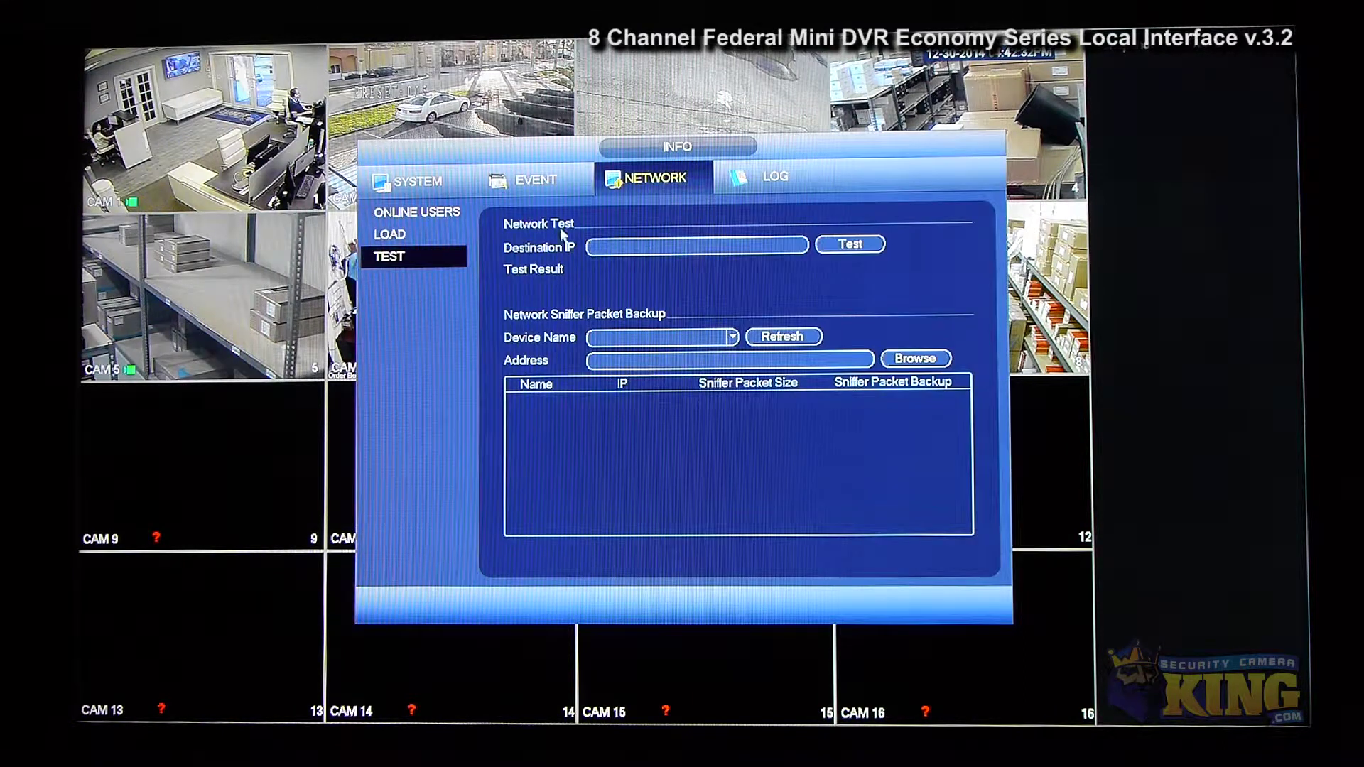
left_click(530, 186)
left_click(444, 183)
left_click(731, 183)
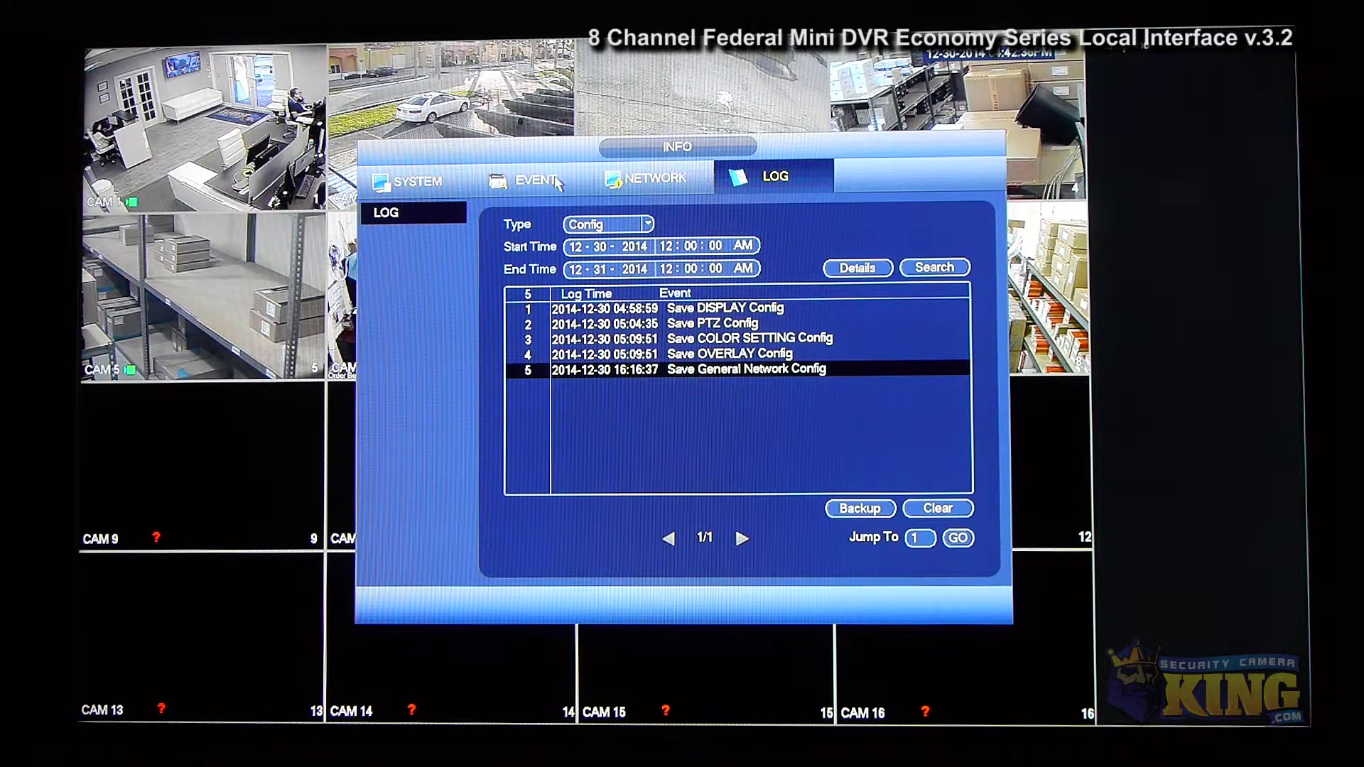
right_click(473, 196)
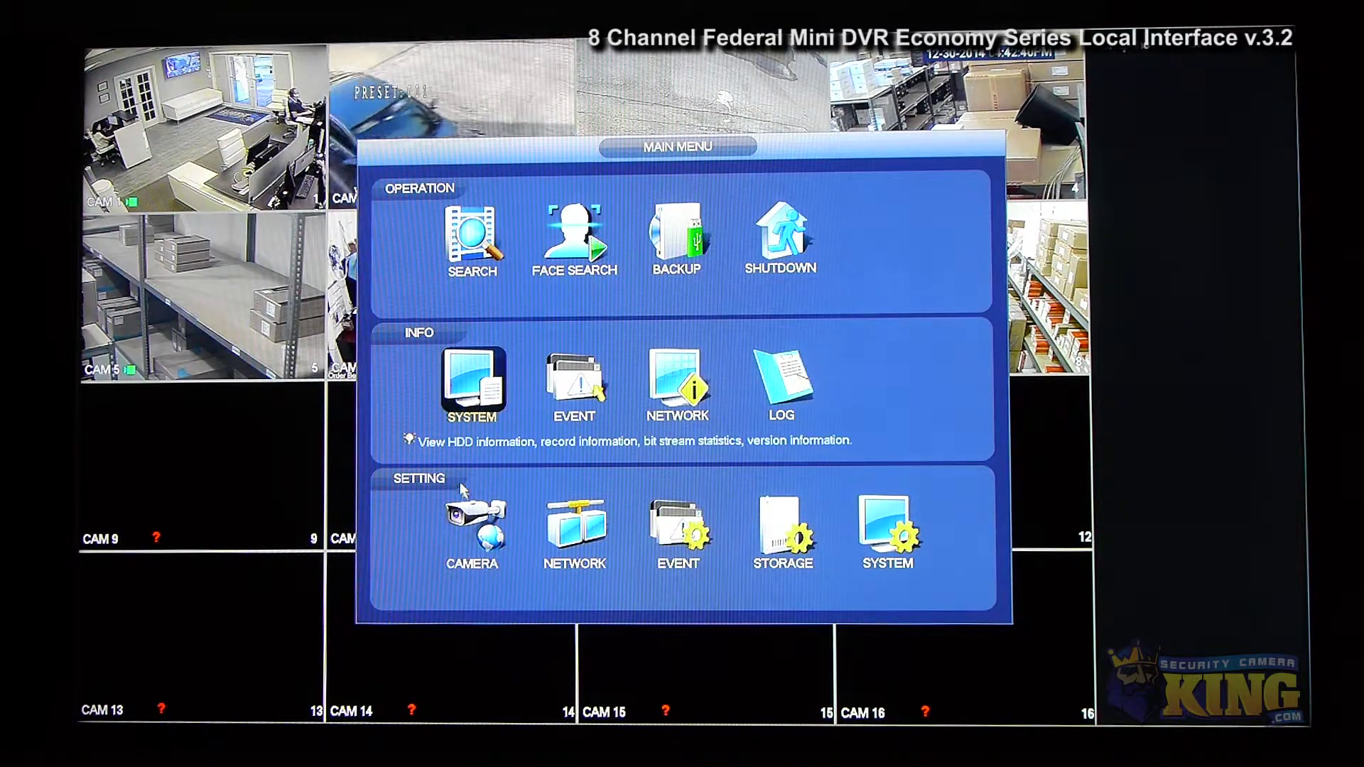
Examine channel 1's camera image settings, including the effective time, for Time Period 2 and Time Period 1
left_click(480, 513)
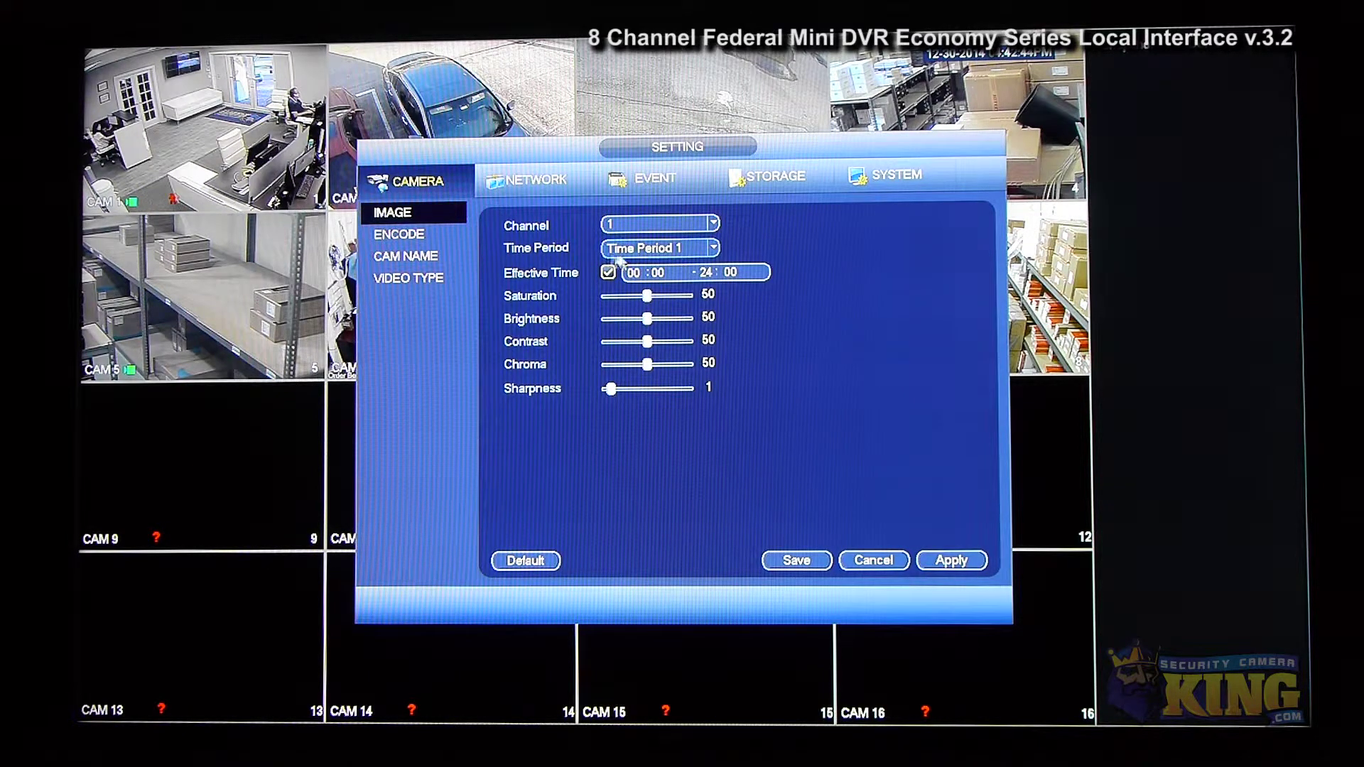
left_click(633, 274)
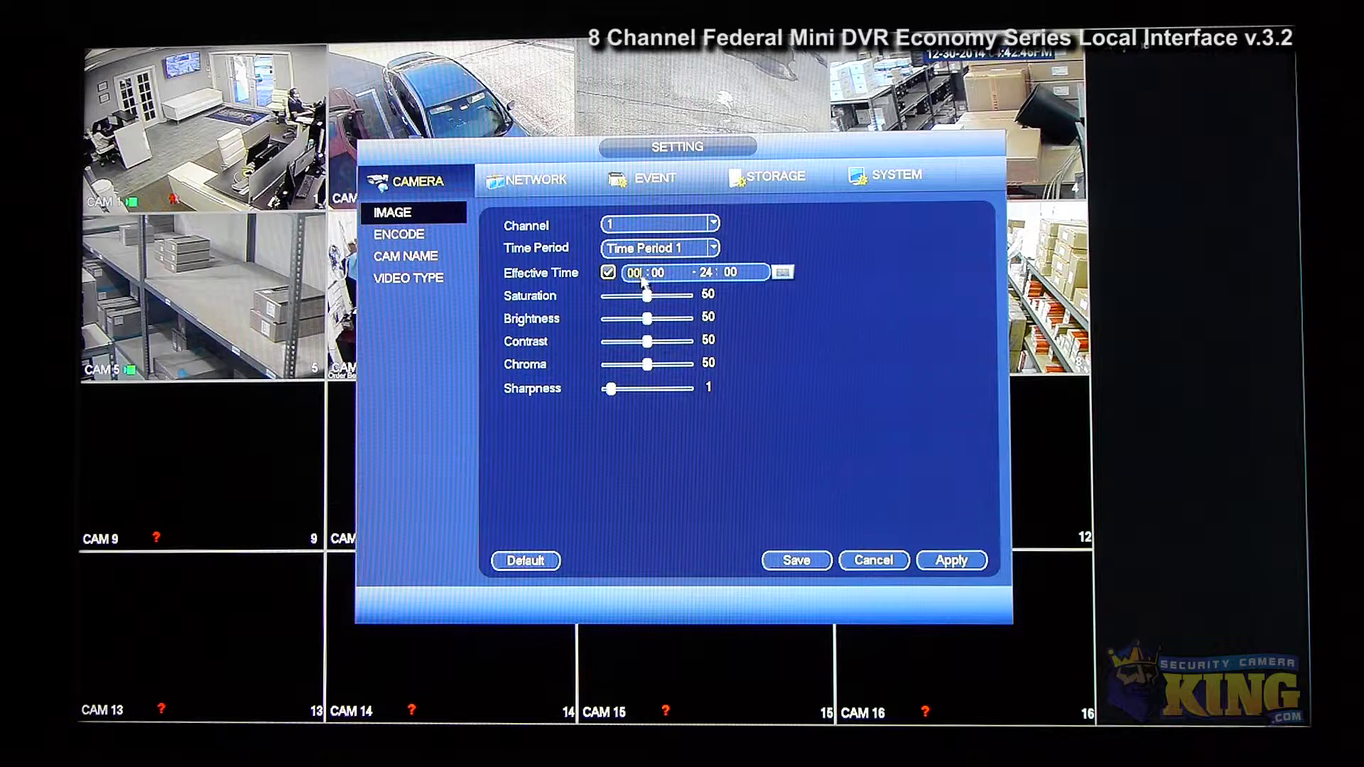
left_click(644, 250)
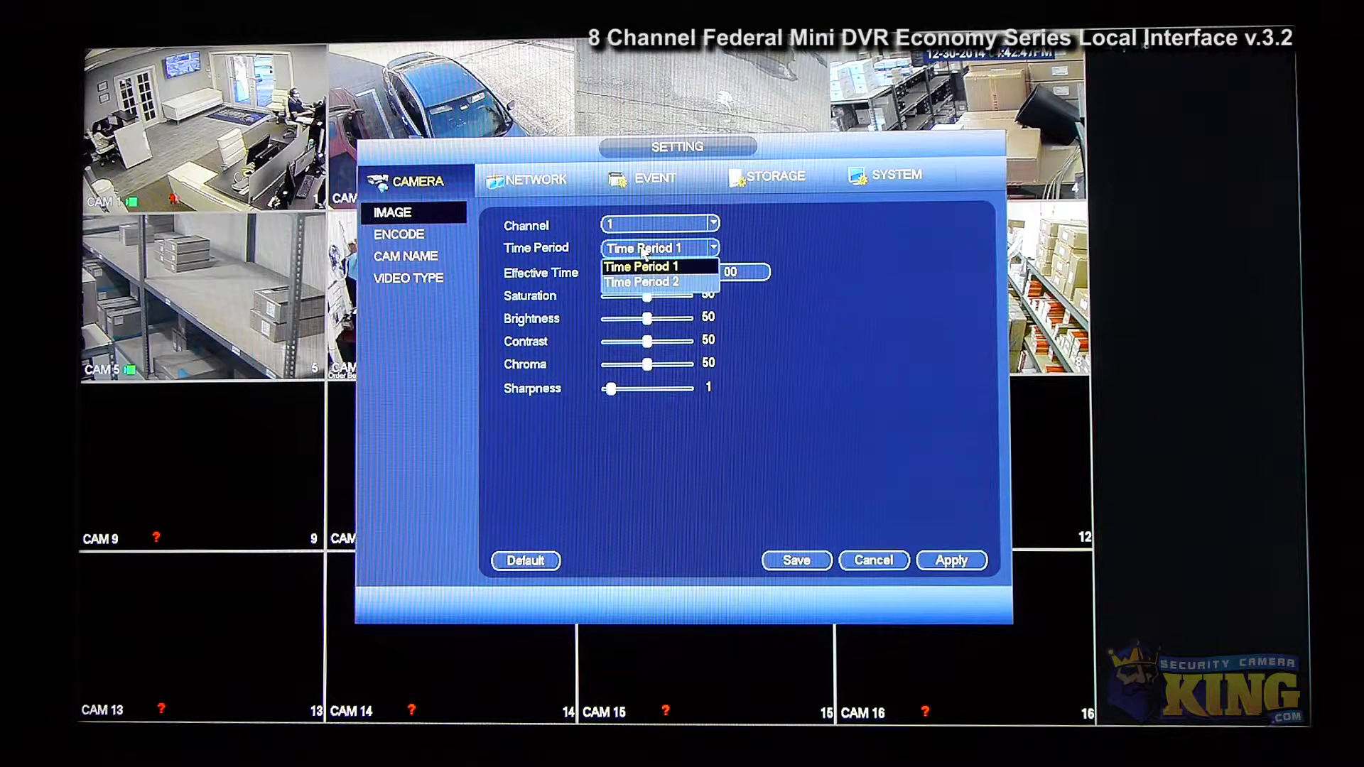
left_click(640, 282)
left_click(643, 250)
left_click(640, 267)
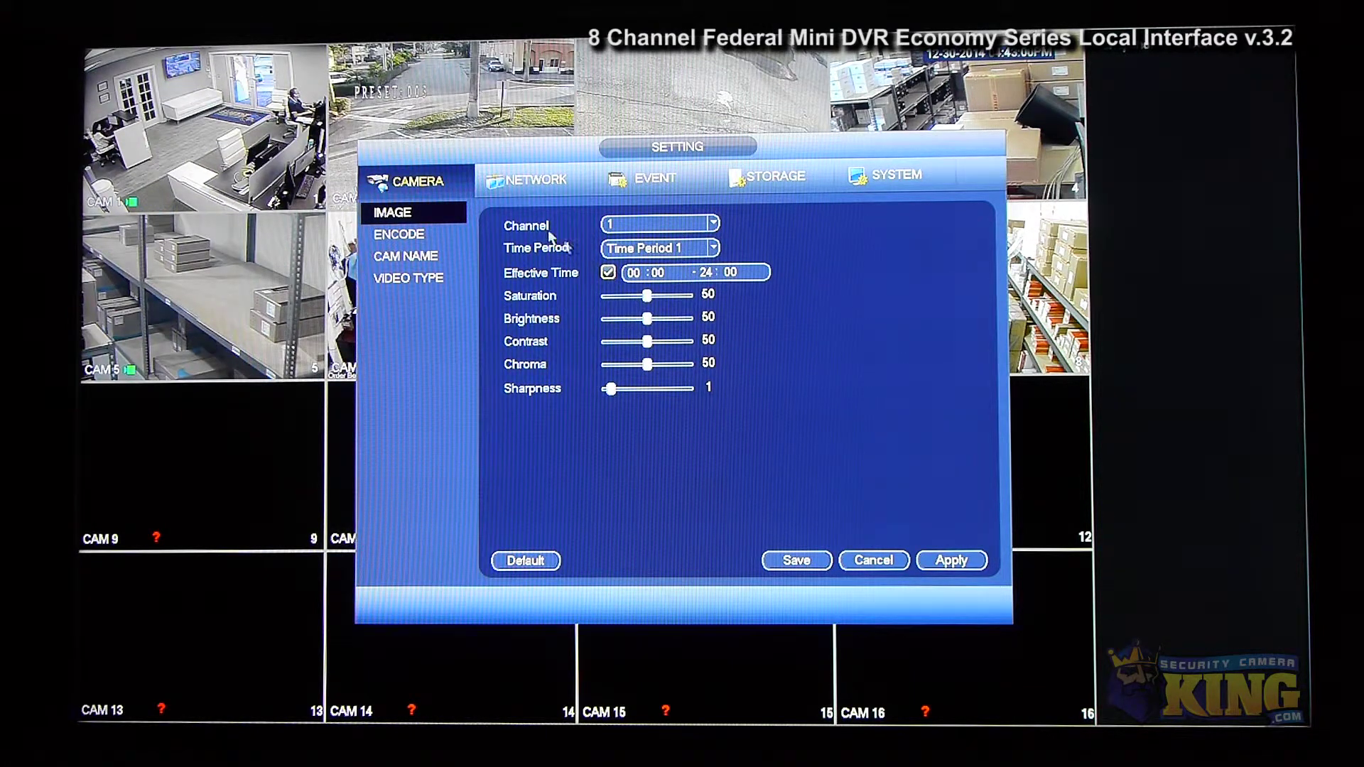
Examine channel 1's encode settings, including the resolution and frame rate choices of the main stream
left_click(424, 236)
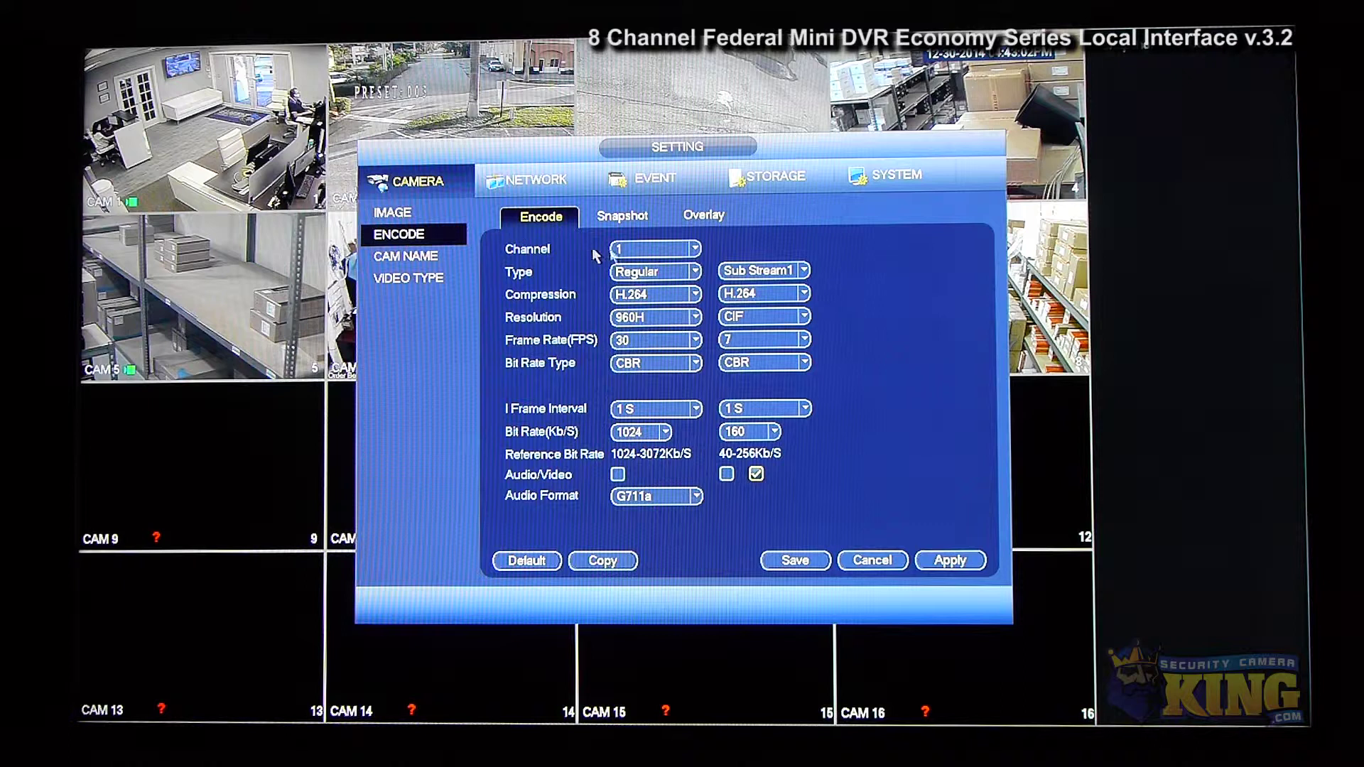
left_click(640, 325)
left_click(641, 325)
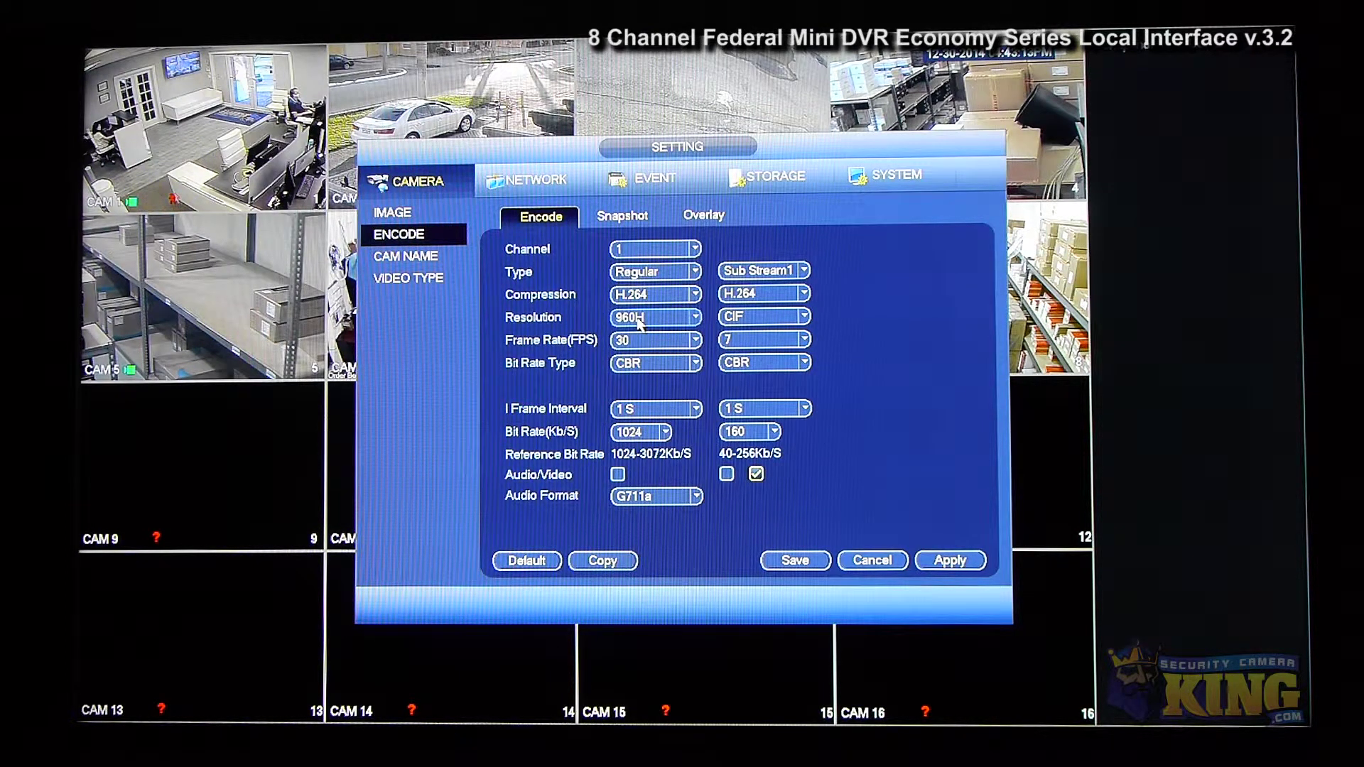
left_click(627, 345)
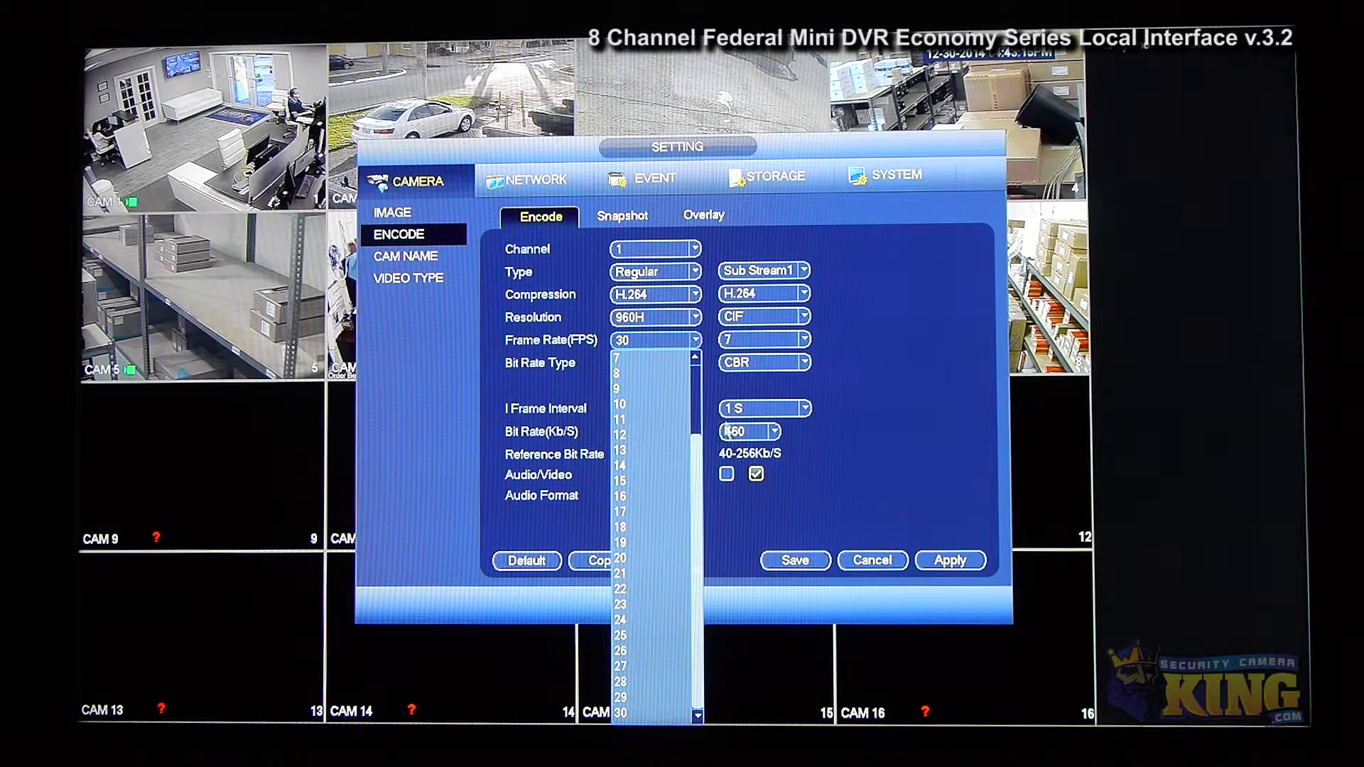
left_click(780, 389)
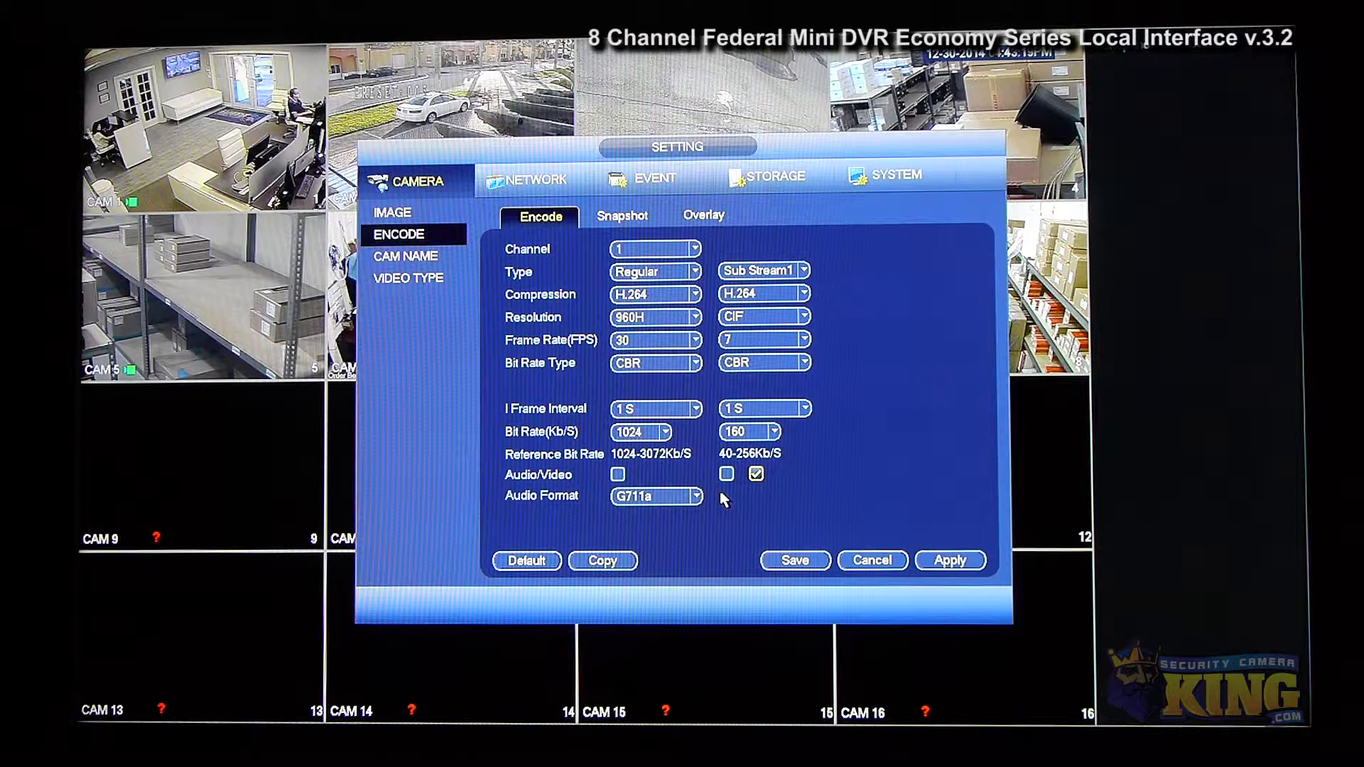
View the camera names and the network's TCP/IP and connection port settings
left_click(433, 257)
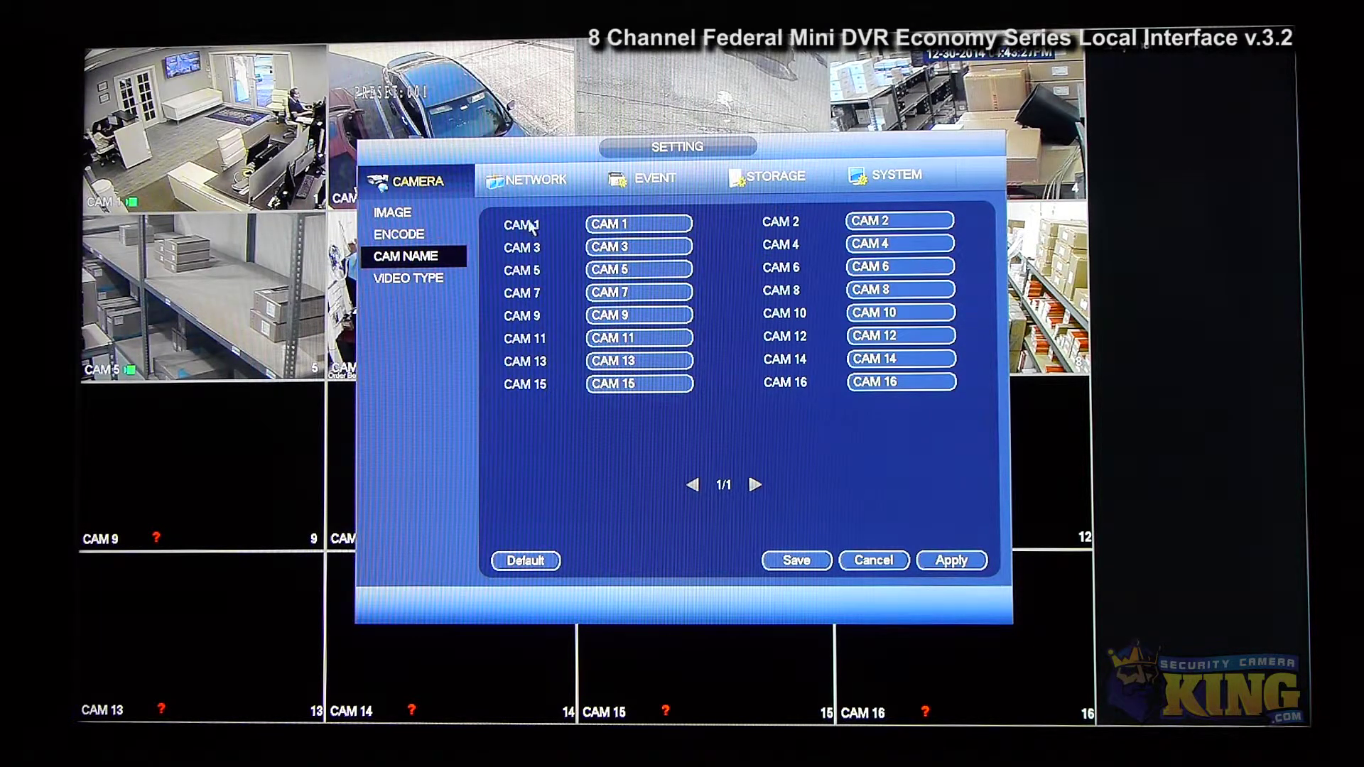
left_click(539, 181)
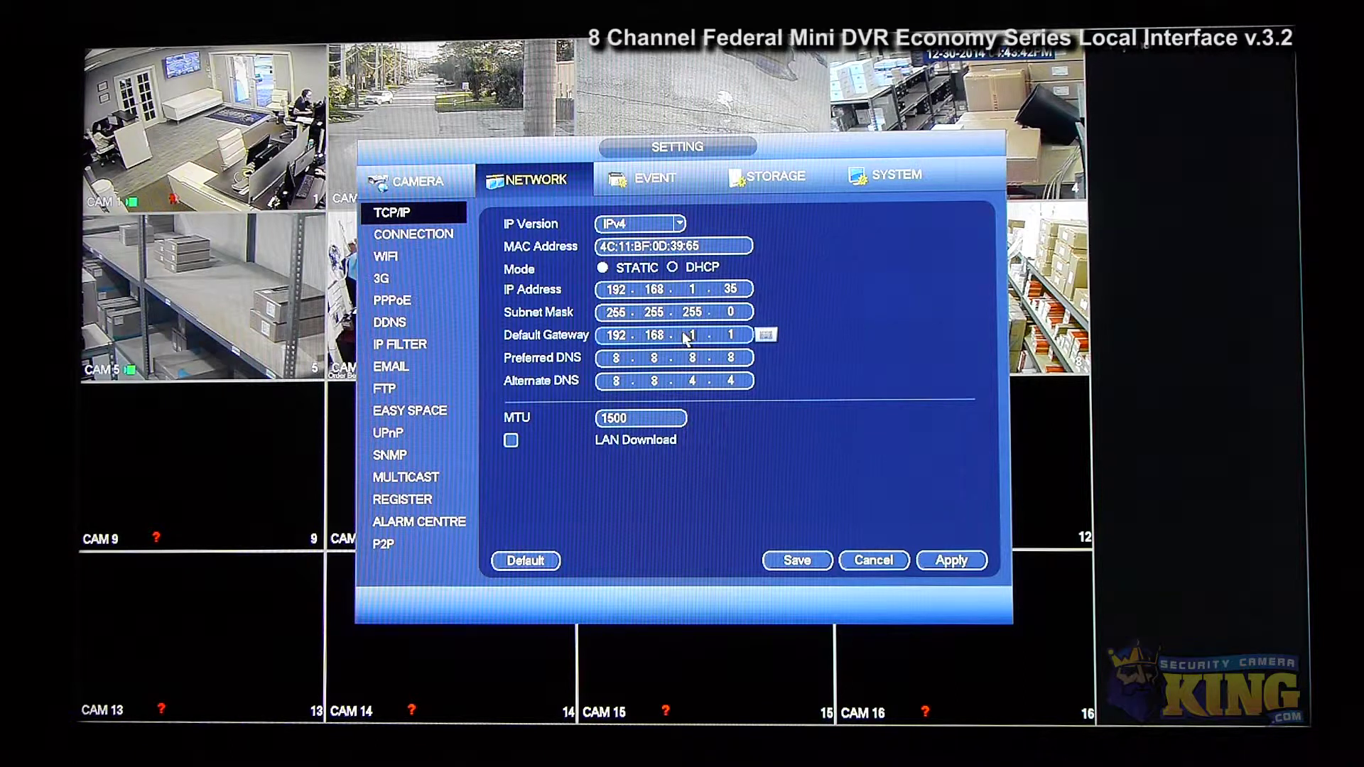
left_click(448, 234)
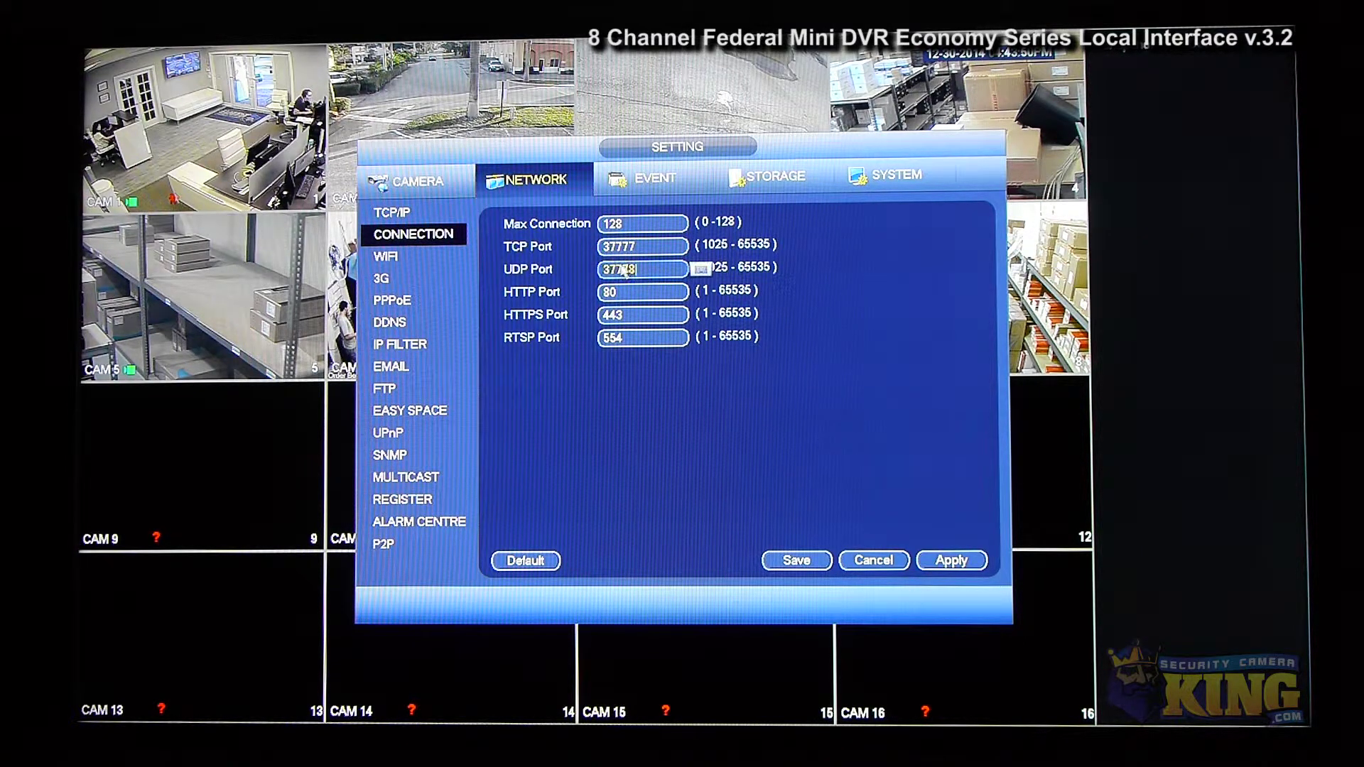
Preview the DDNS settings with the Dyndns DDNS type selected, and open the FTP settings
left_click(392, 325)
left_click(650, 258)
left_click(630, 322)
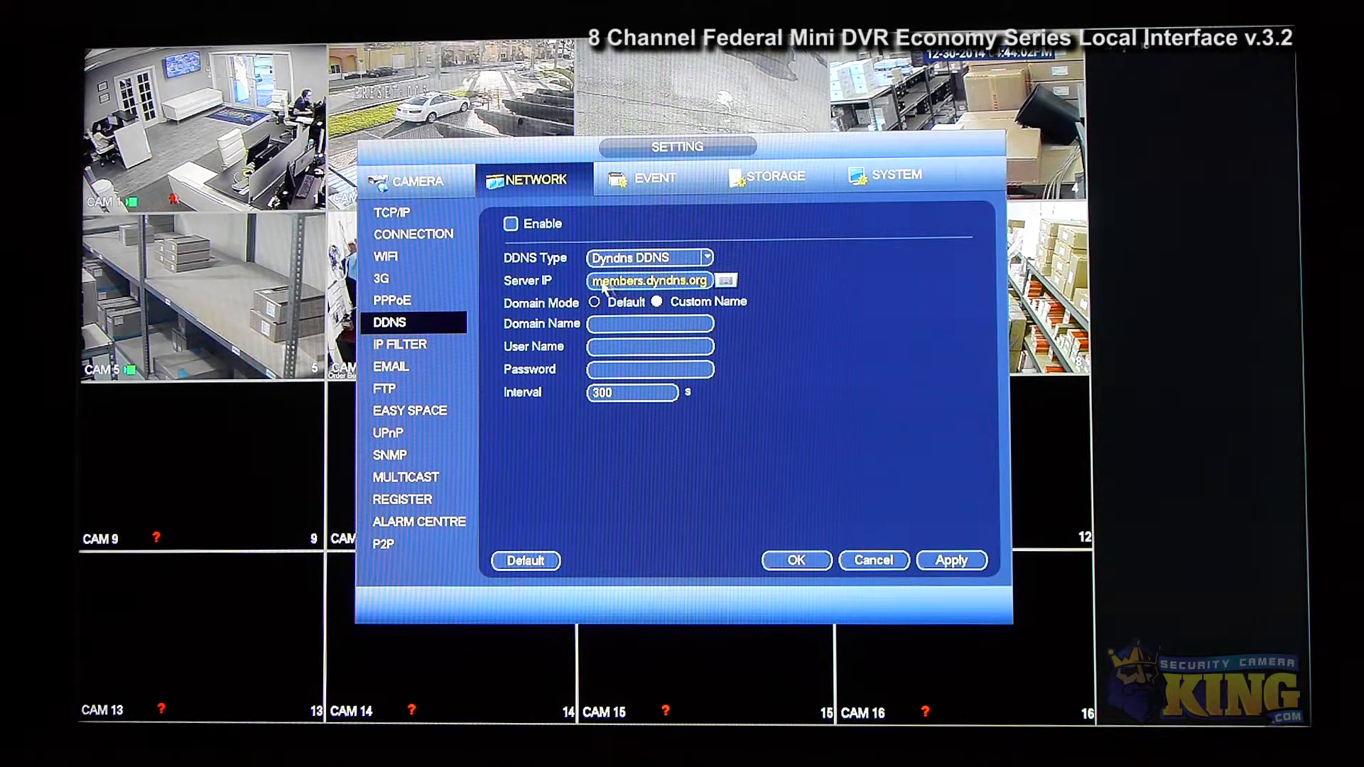
left_click(395, 389)
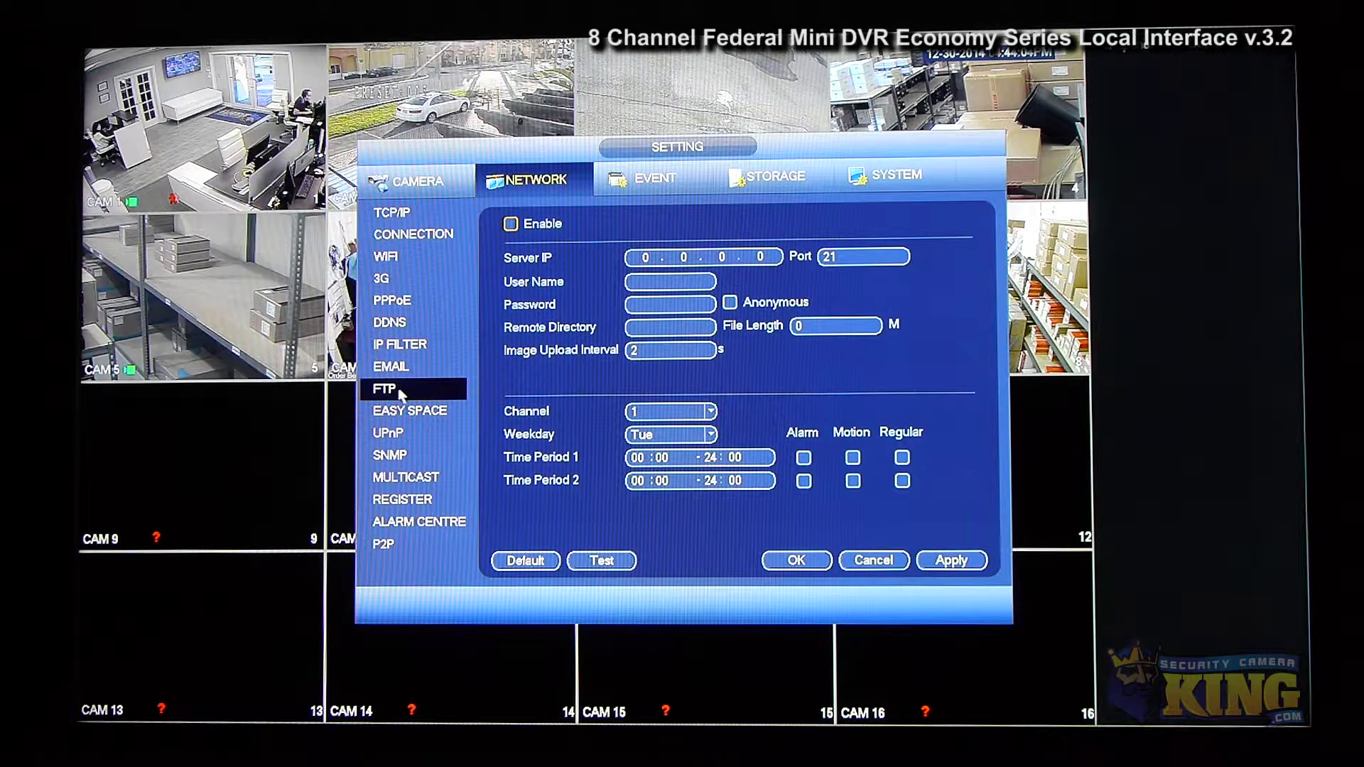
View the email and P2P network settings, and save the P2P page to return to the main menu
left_click(403, 369)
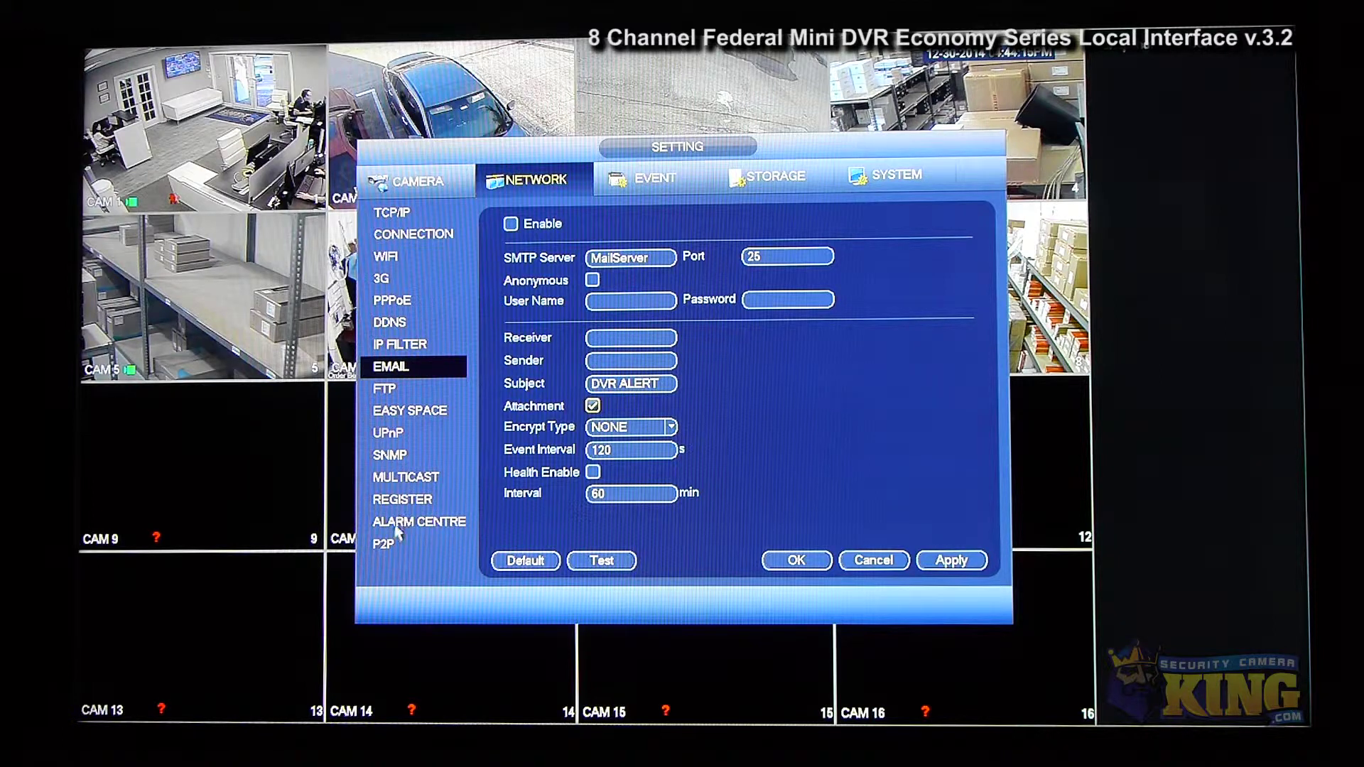
left_click(383, 545)
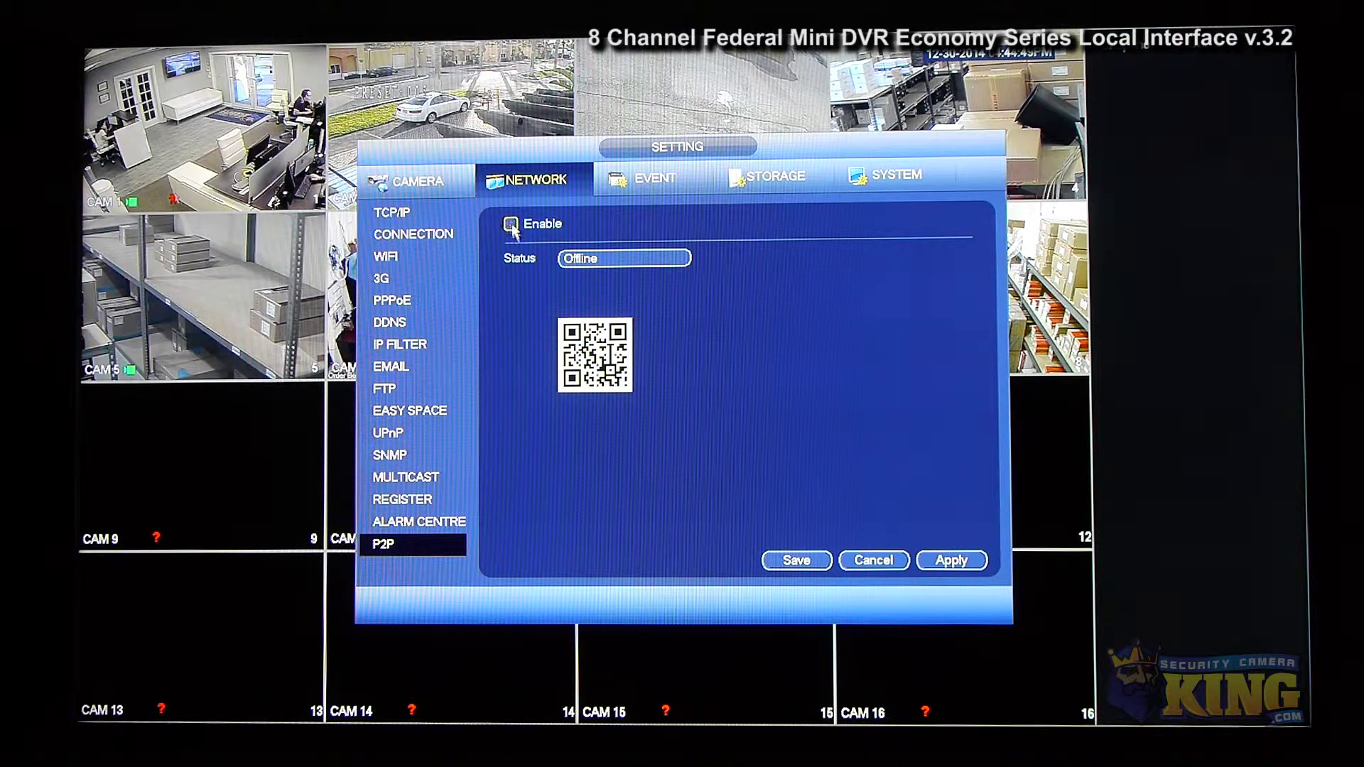
left_click(815, 563)
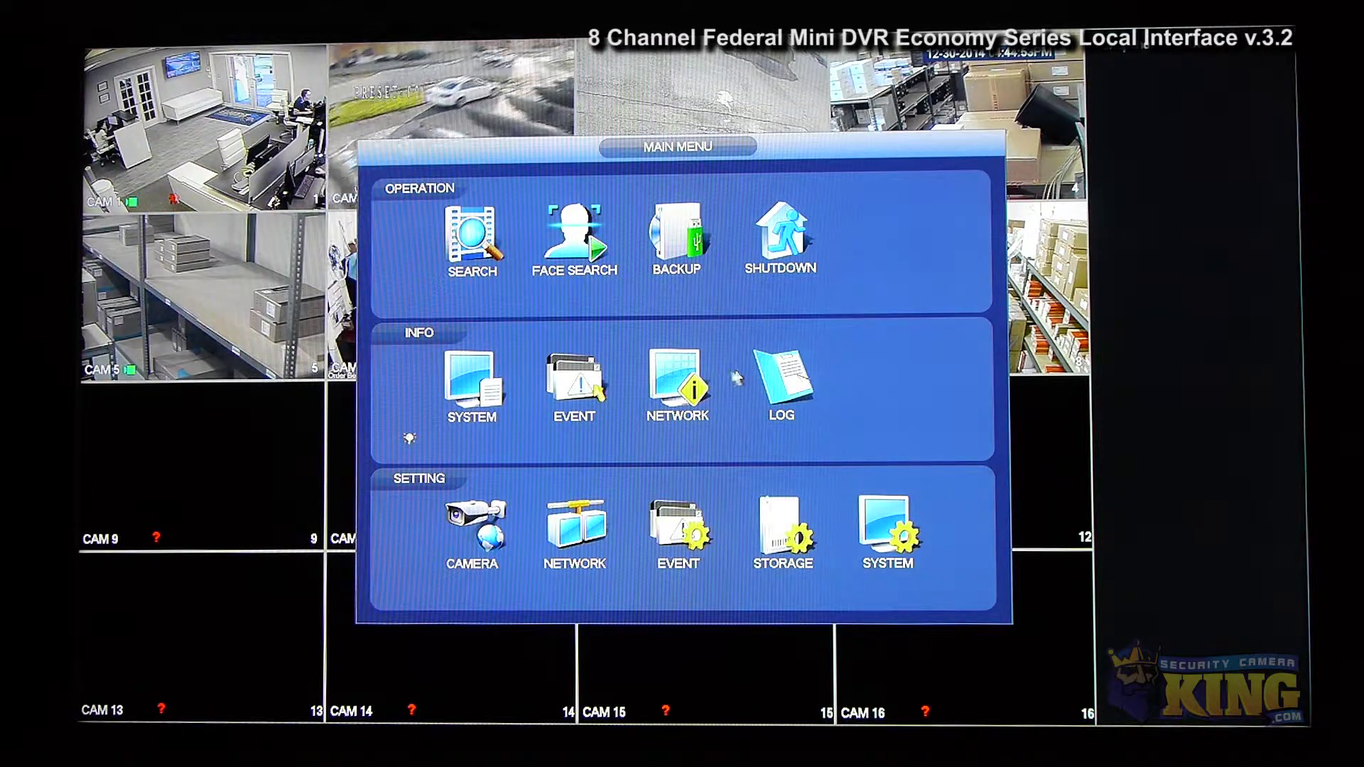
Examine channel 1's motion detection event settings, and try marking a block of cells in its detection region
left_click(717, 533)
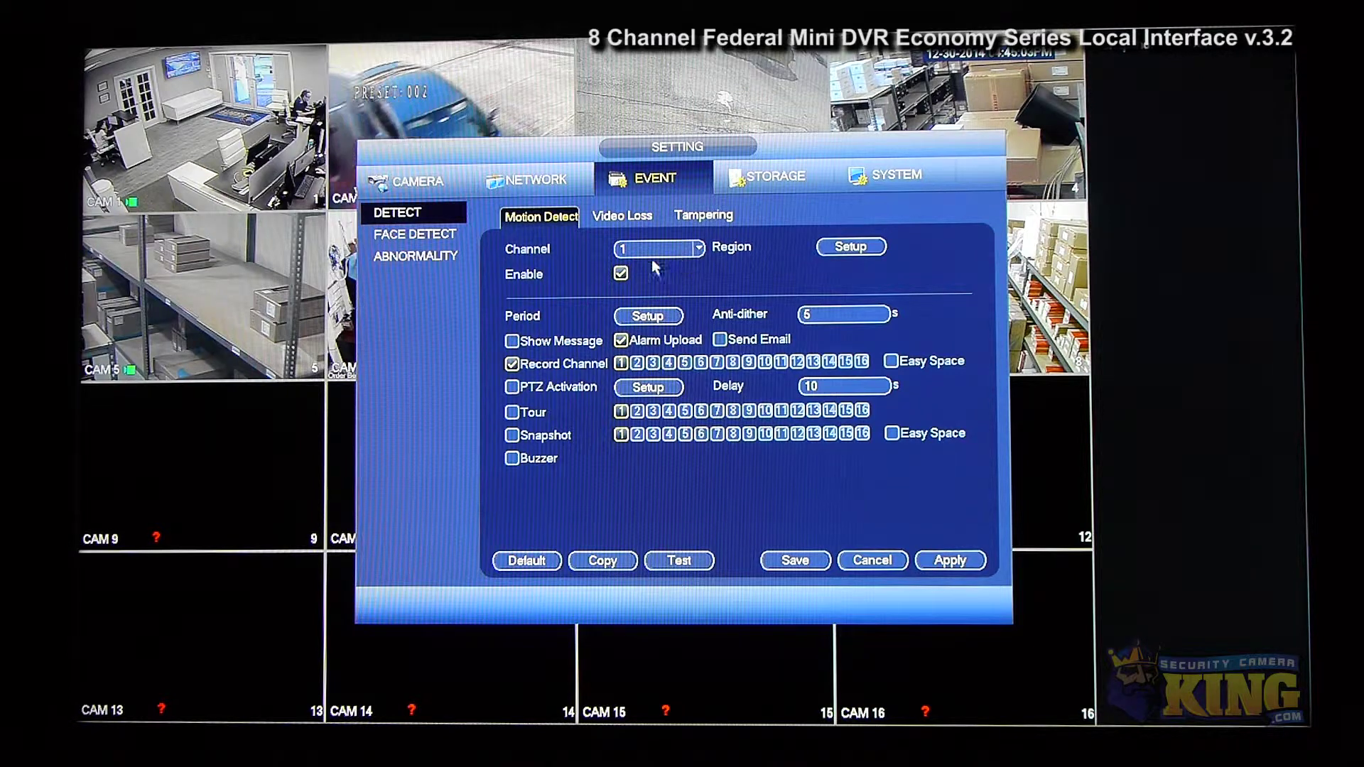
mouse_move(811, 325)
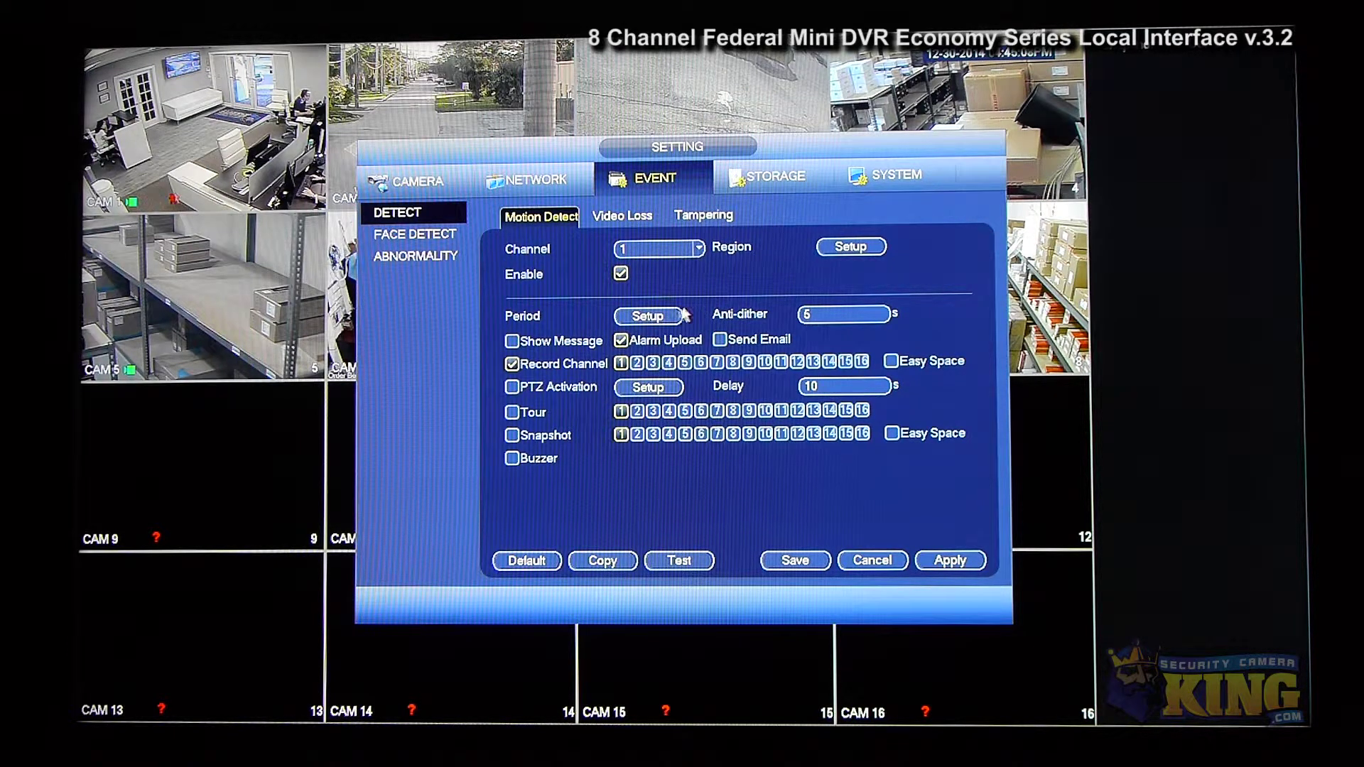
left_click(850, 246)
left_click_drag(458, 292, 649, 446)
left_click_drag(482, 301, 648, 441)
mouse_move(703, 44)
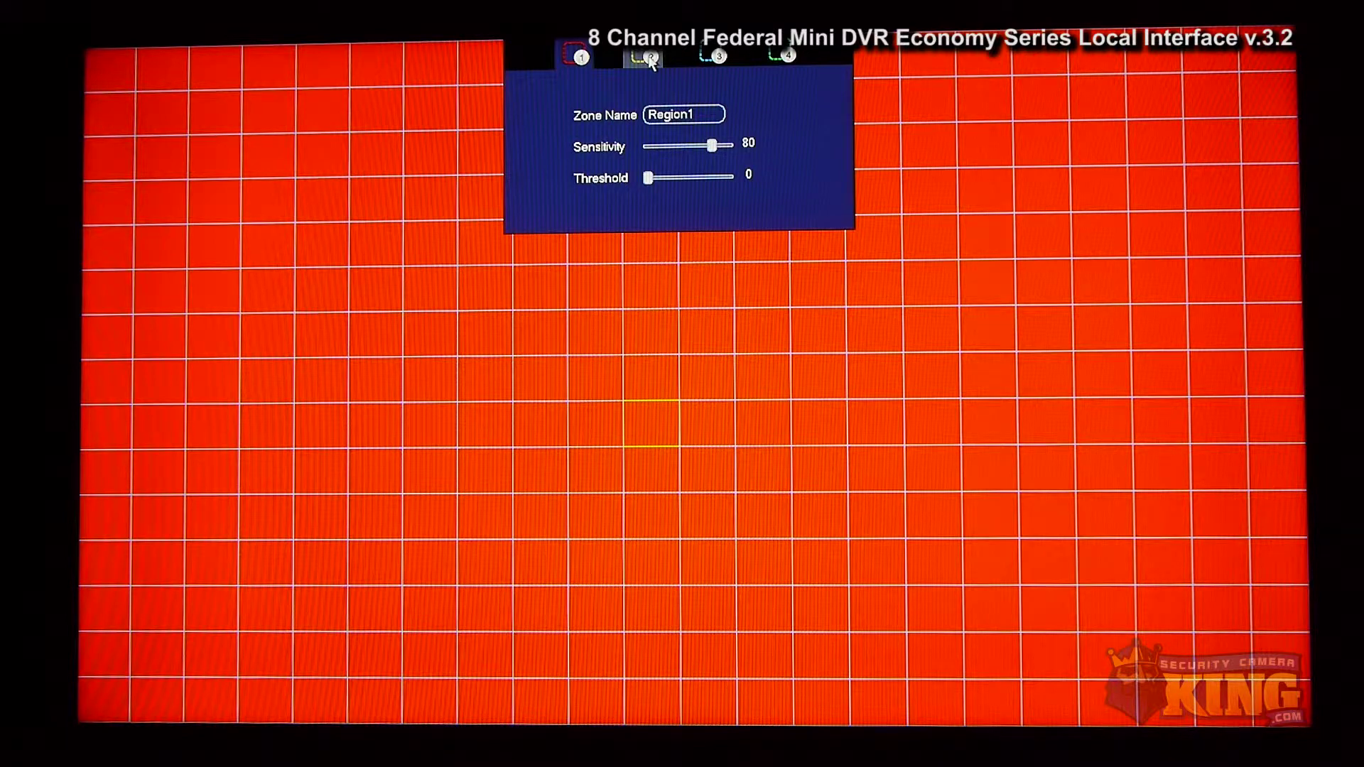
right_click(625, 261)
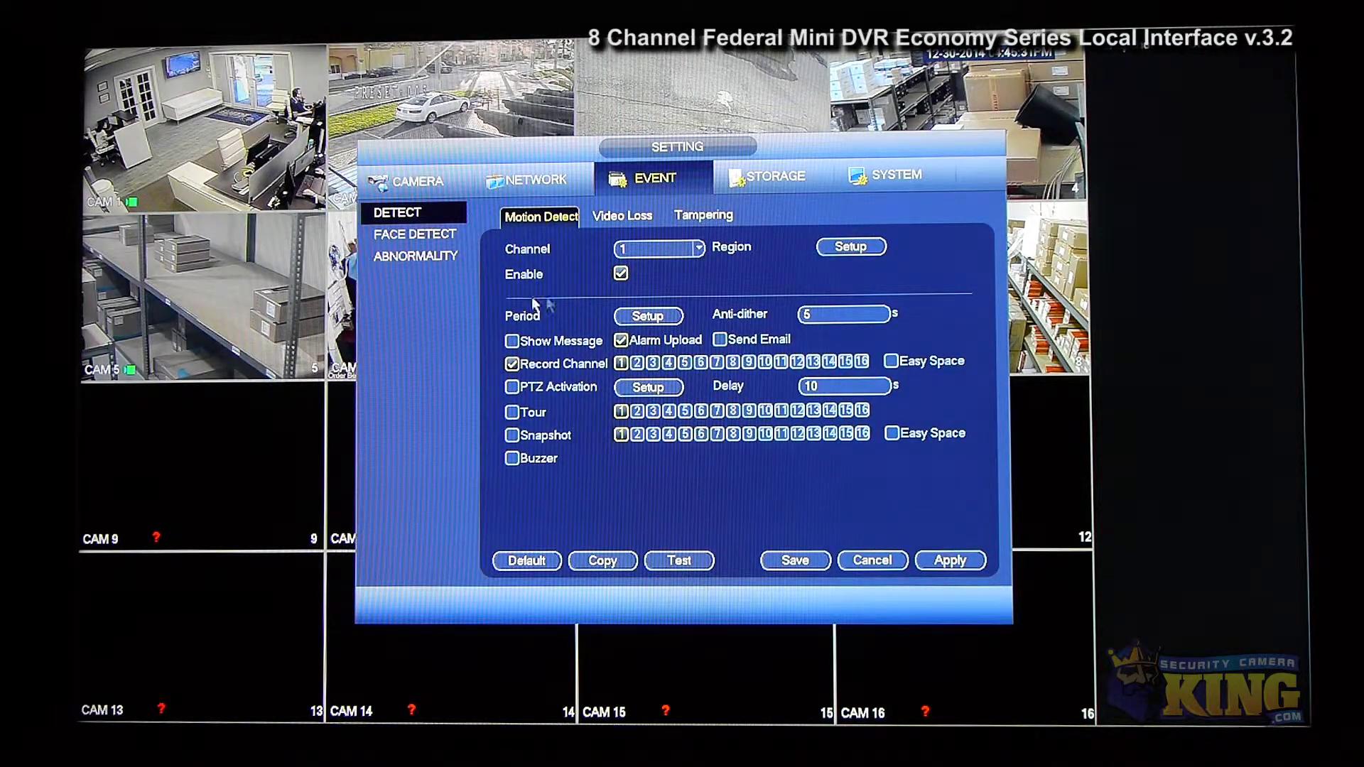
View the video loss and tampering detection settings, and return to the motion detection settings
left_click(622, 219)
left_click(709, 220)
left_click(625, 223)
left_click(557, 225)
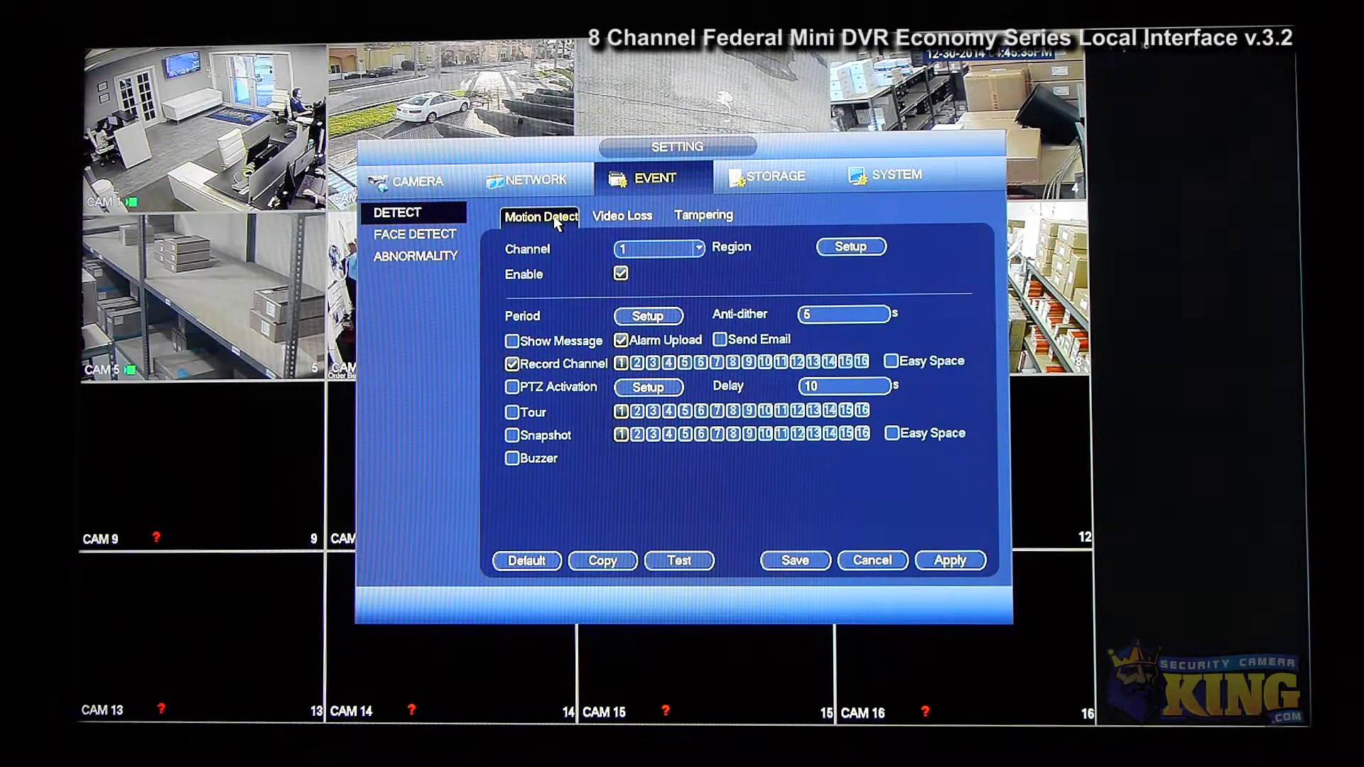
Examine channel 1's face detection settings with their size filter, and the HDD and network abnormality settings
left_click(414, 236)
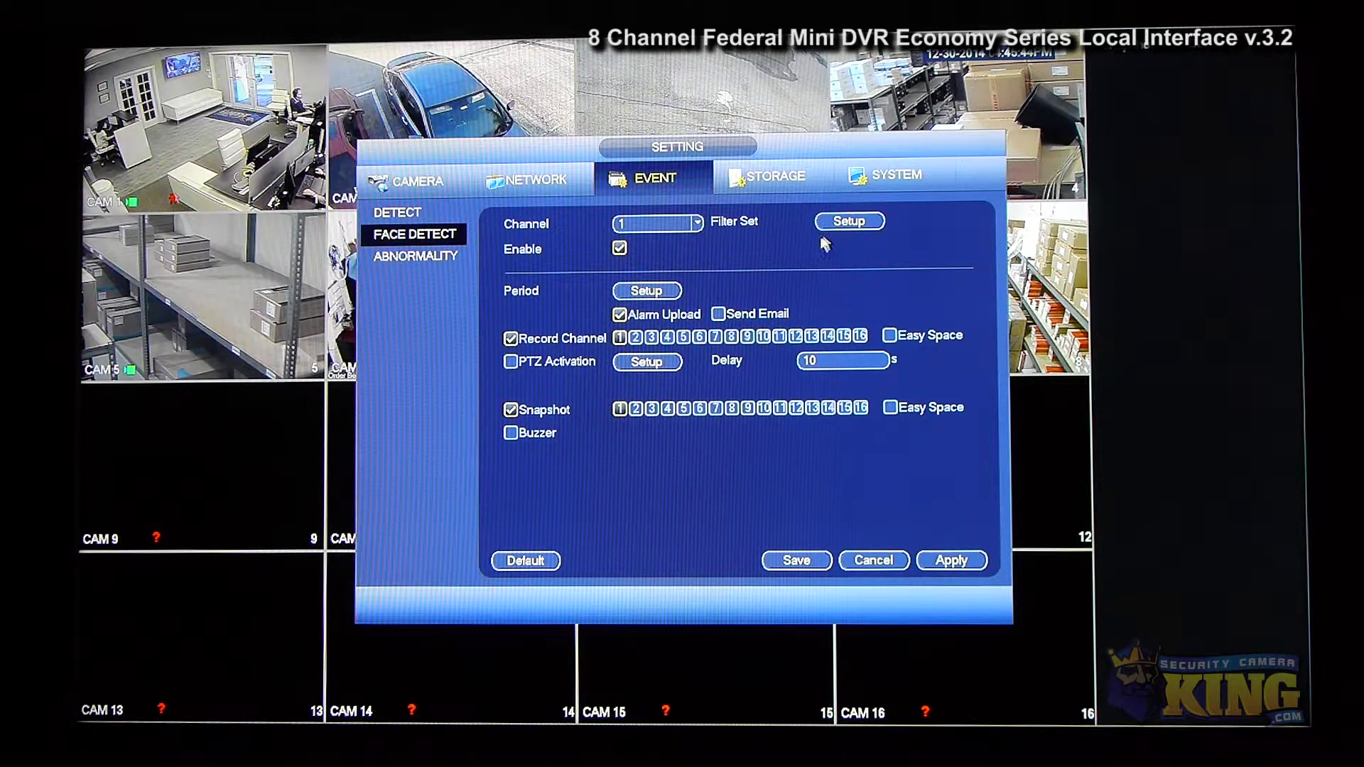
left_click(848, 221)
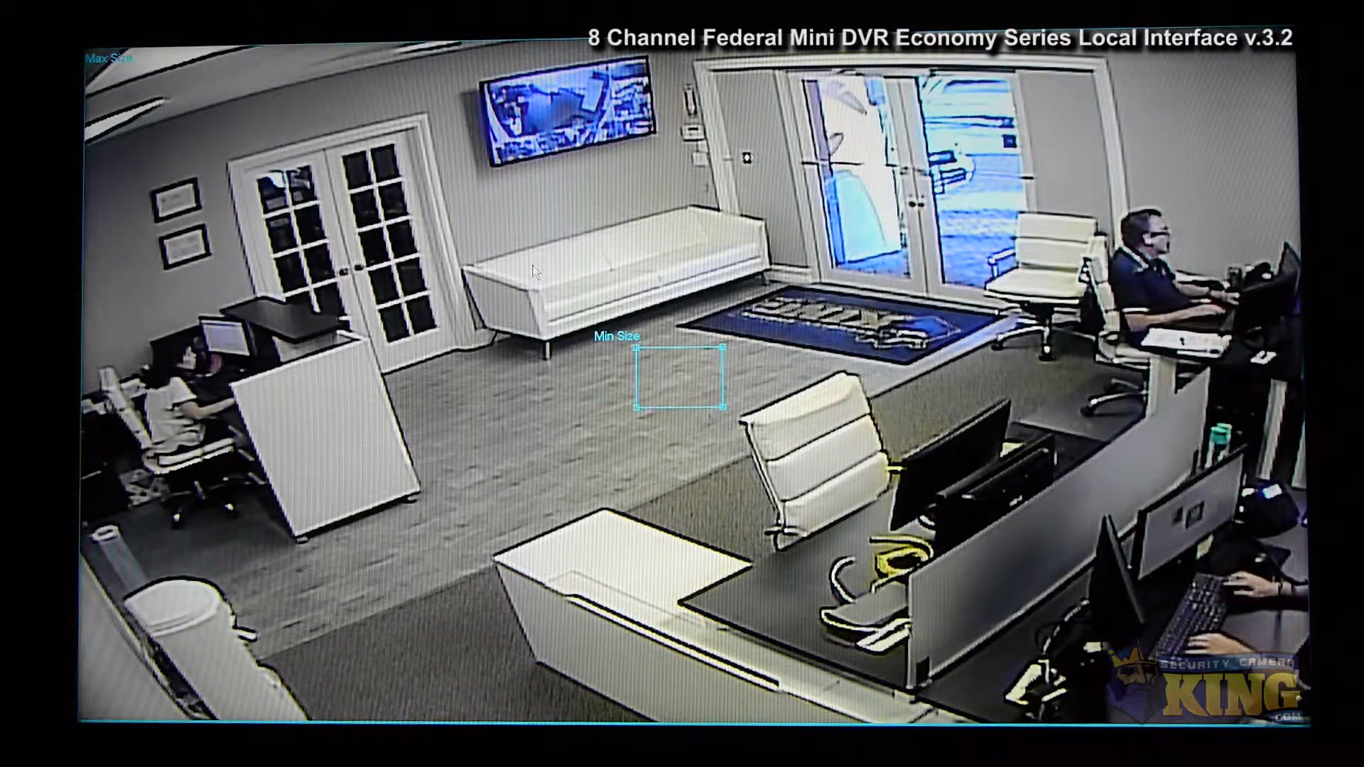
right_click(497, 186)
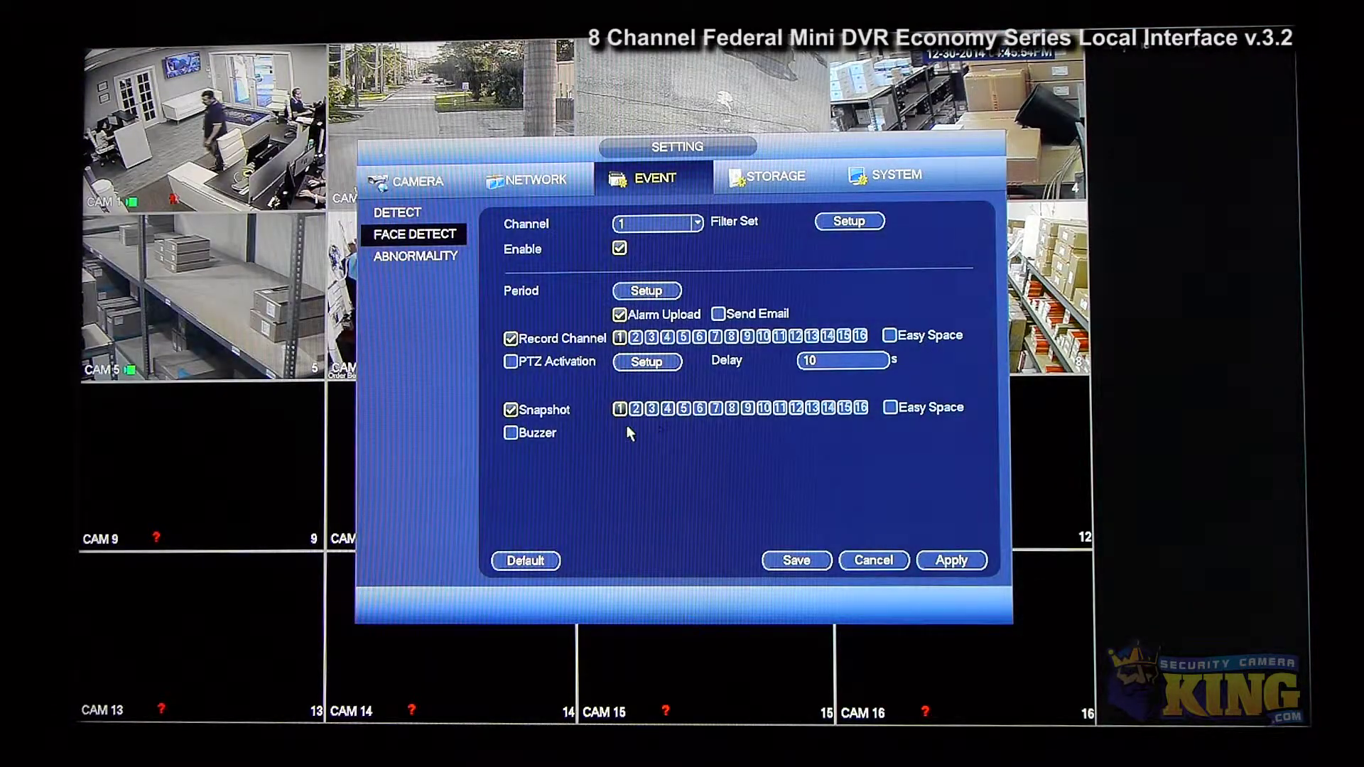
left_click(416, 255)
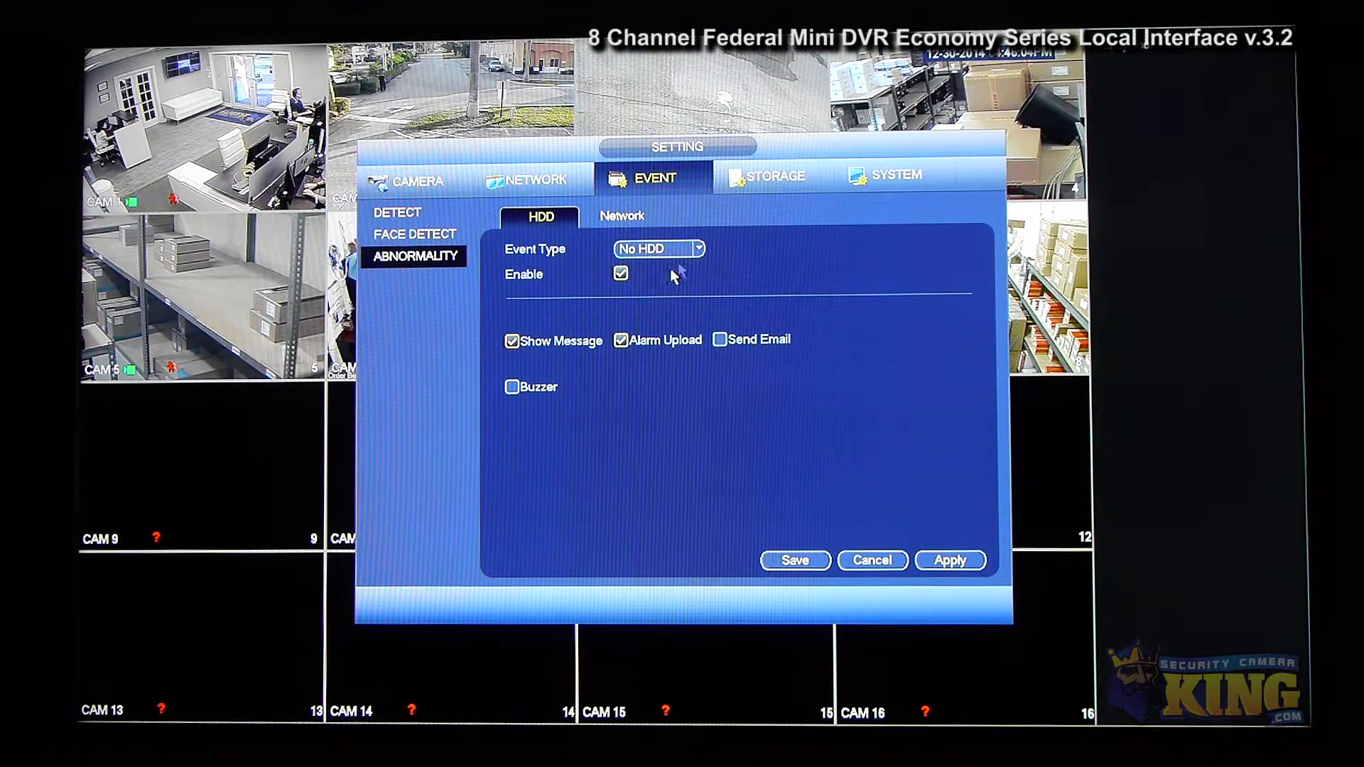
left_click(607, 219)
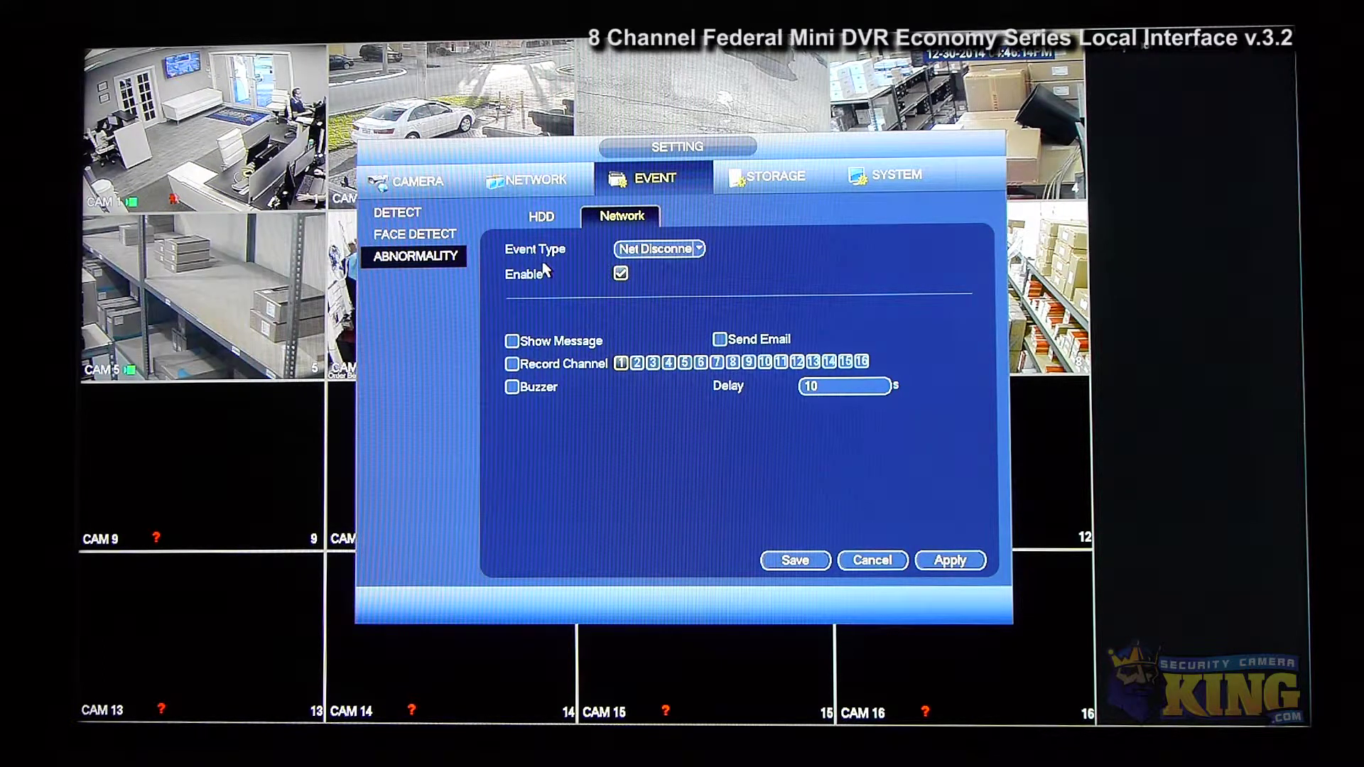
View channel 1's weekly record and snapshot schedules in the storage settings
left_click(767, 176)
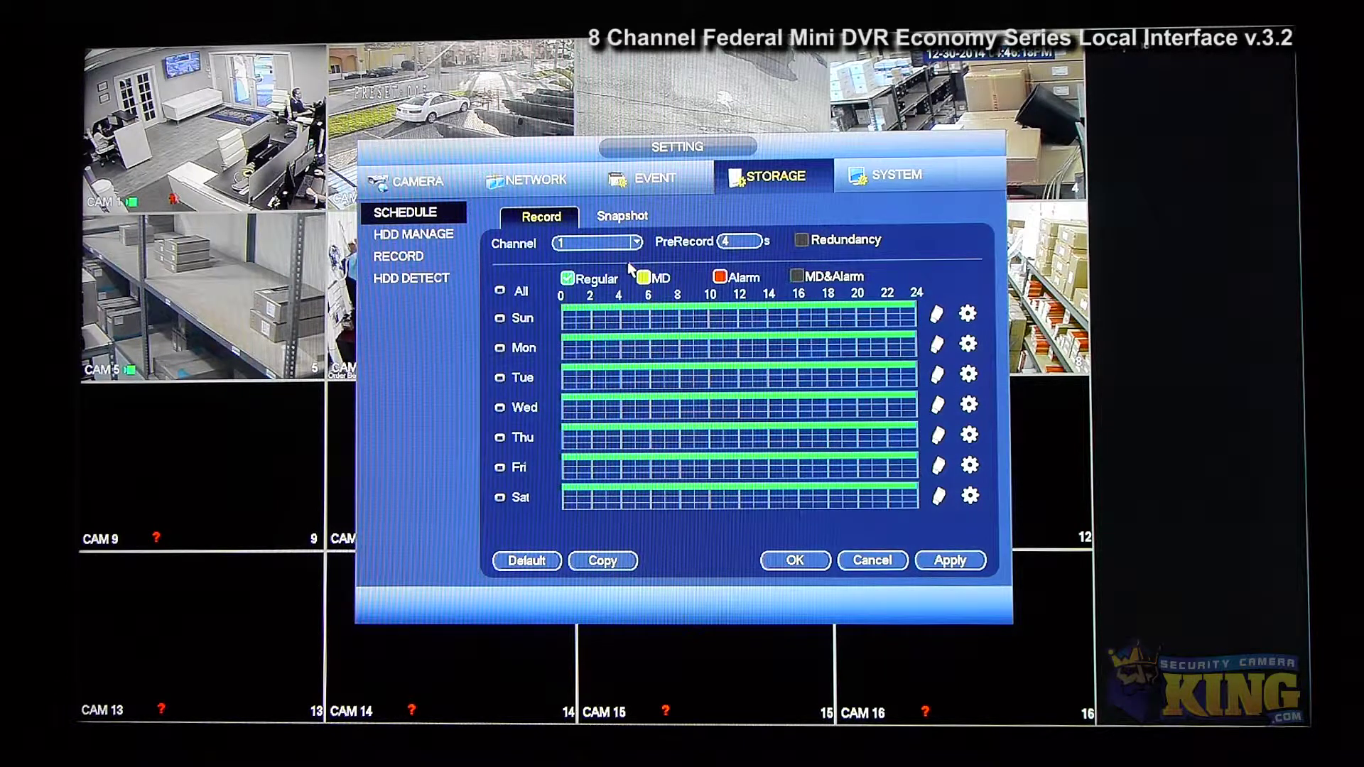
left_click(624, 216)
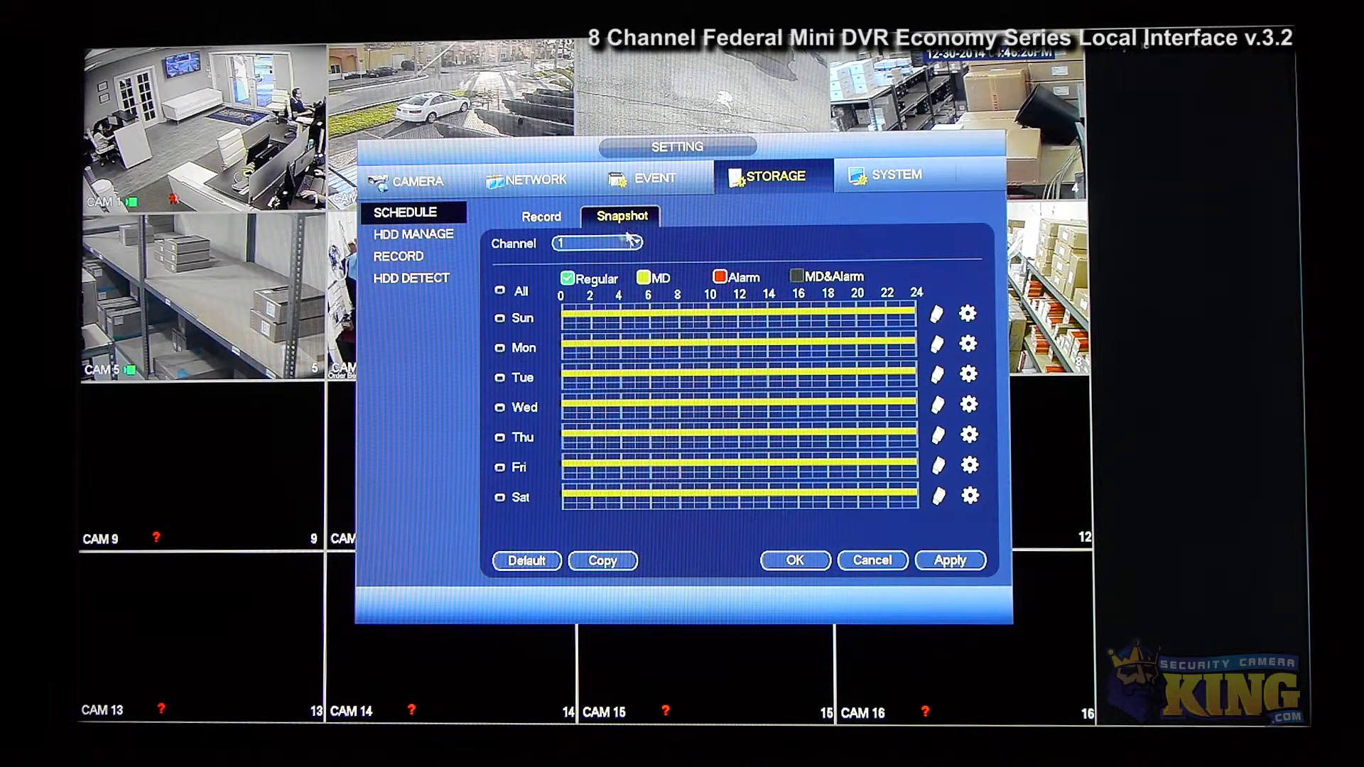
left_click(560, 219)
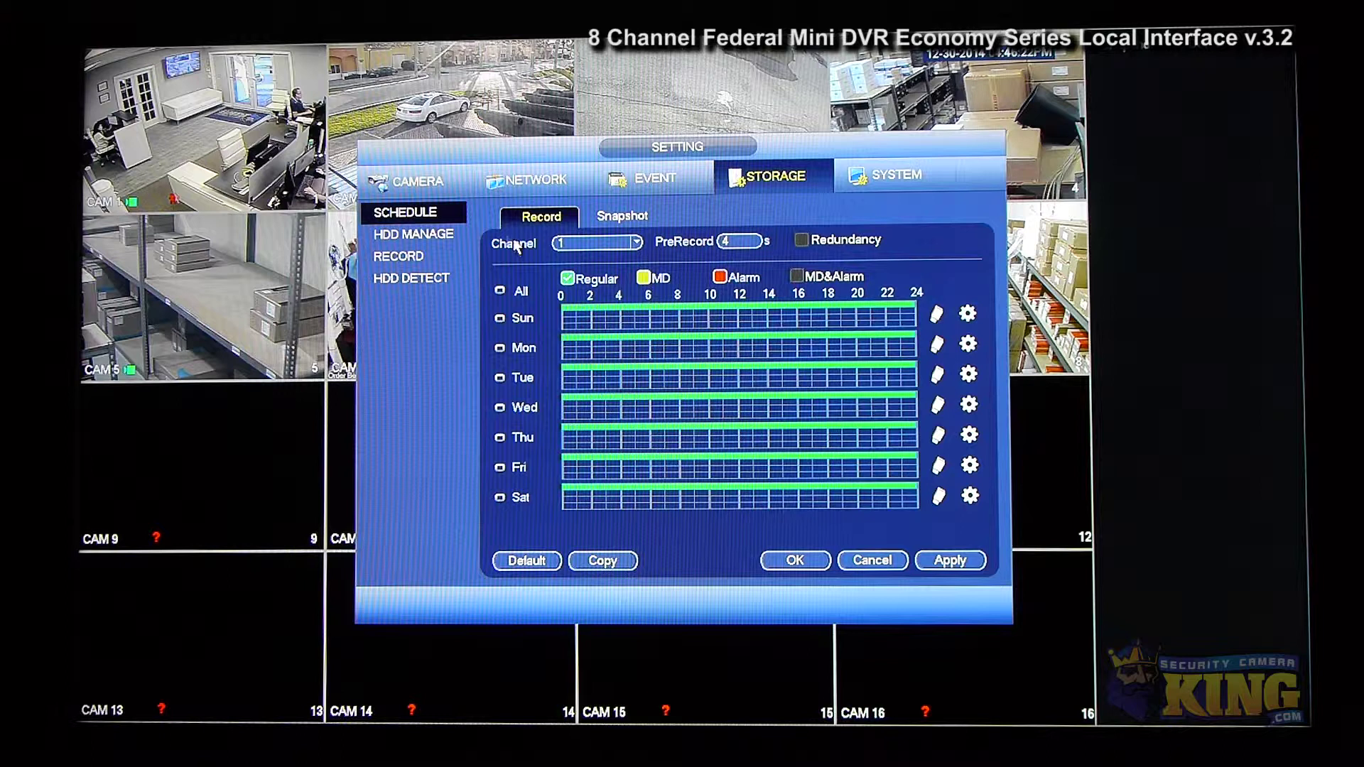
Examine the type choices for the SATA-1 hard disk, and view the record mode settings for all channels
left_click(446, 236)
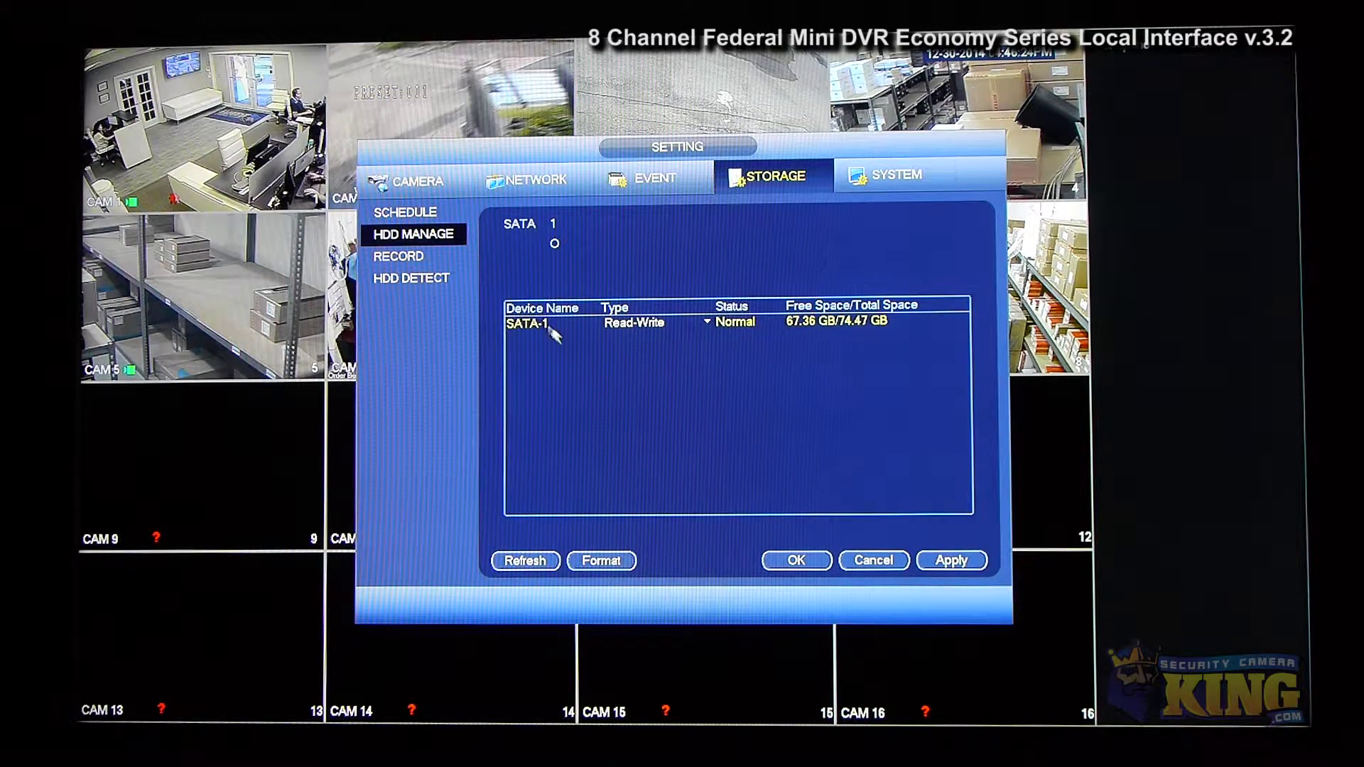
left_click(730, 331)
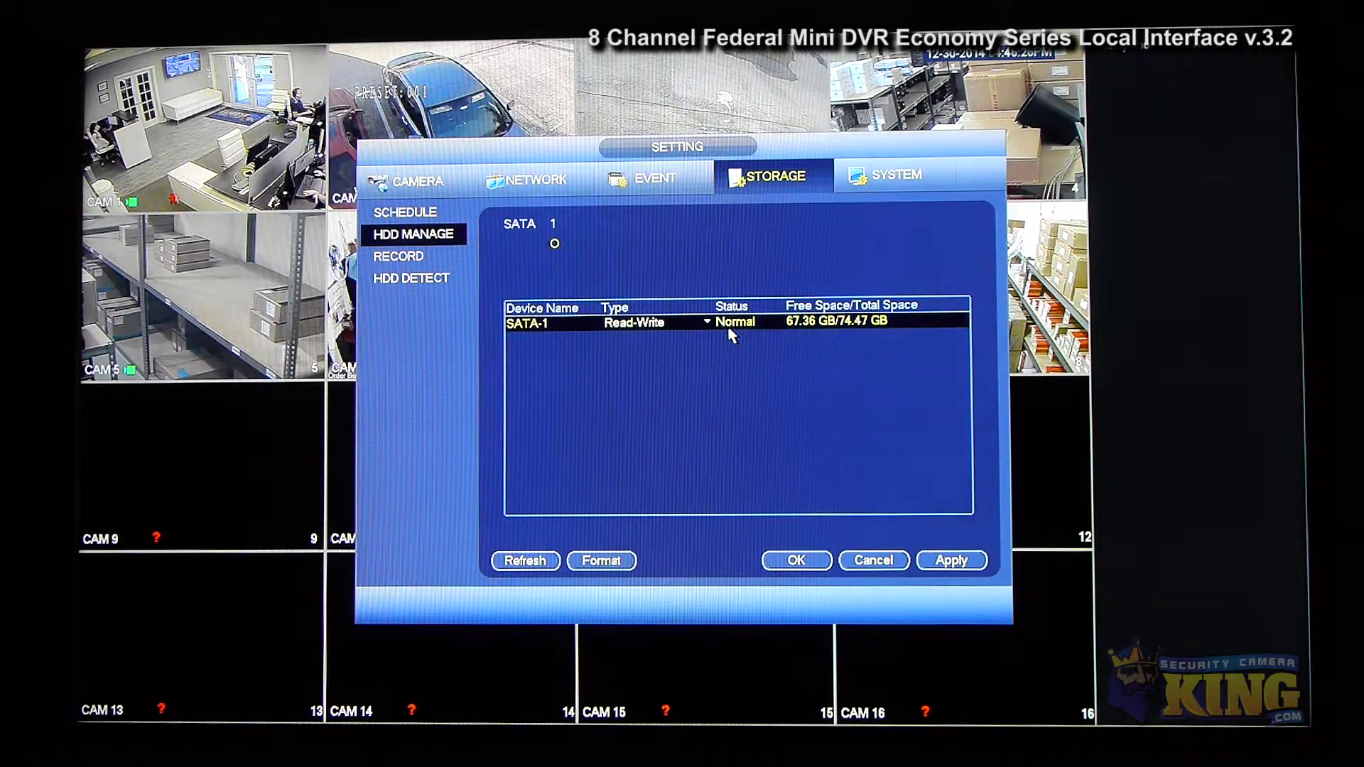
left_click(707, 322)
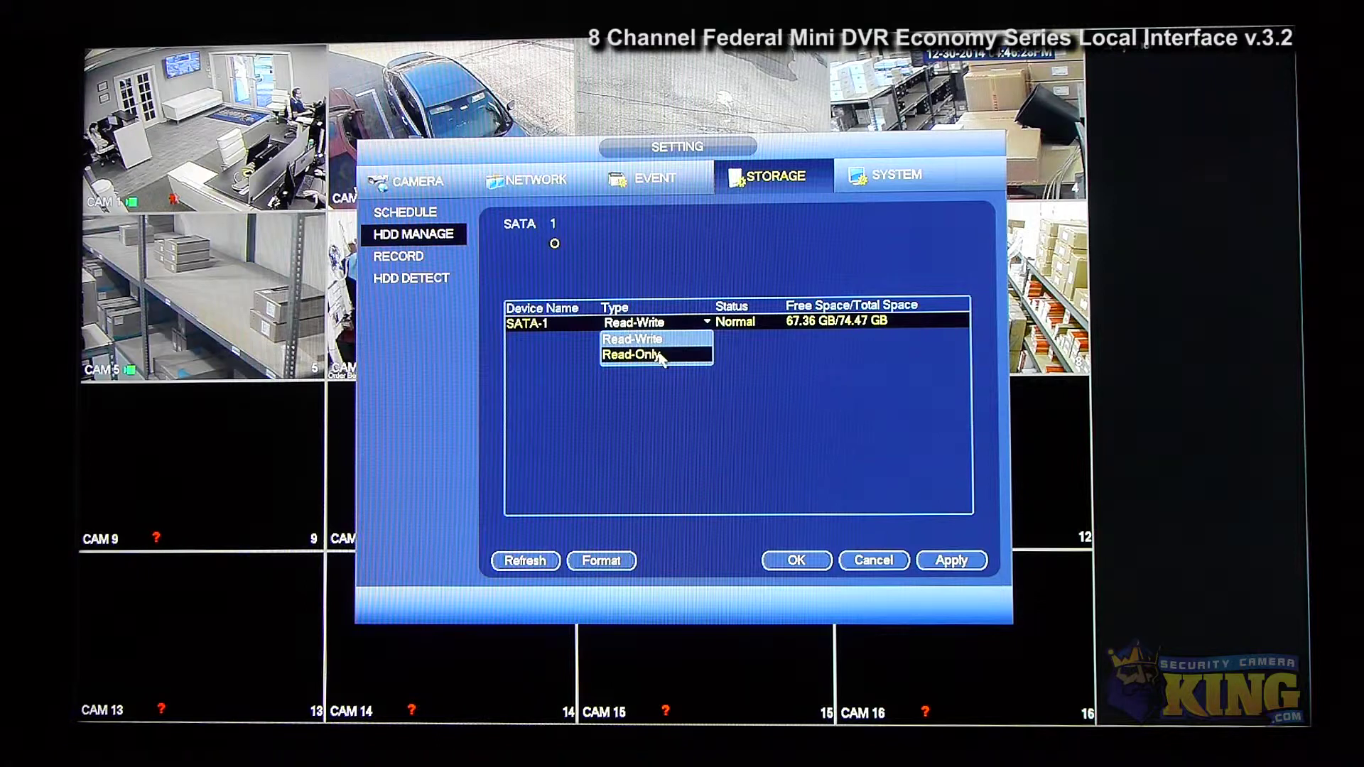
left_click(897, 538)
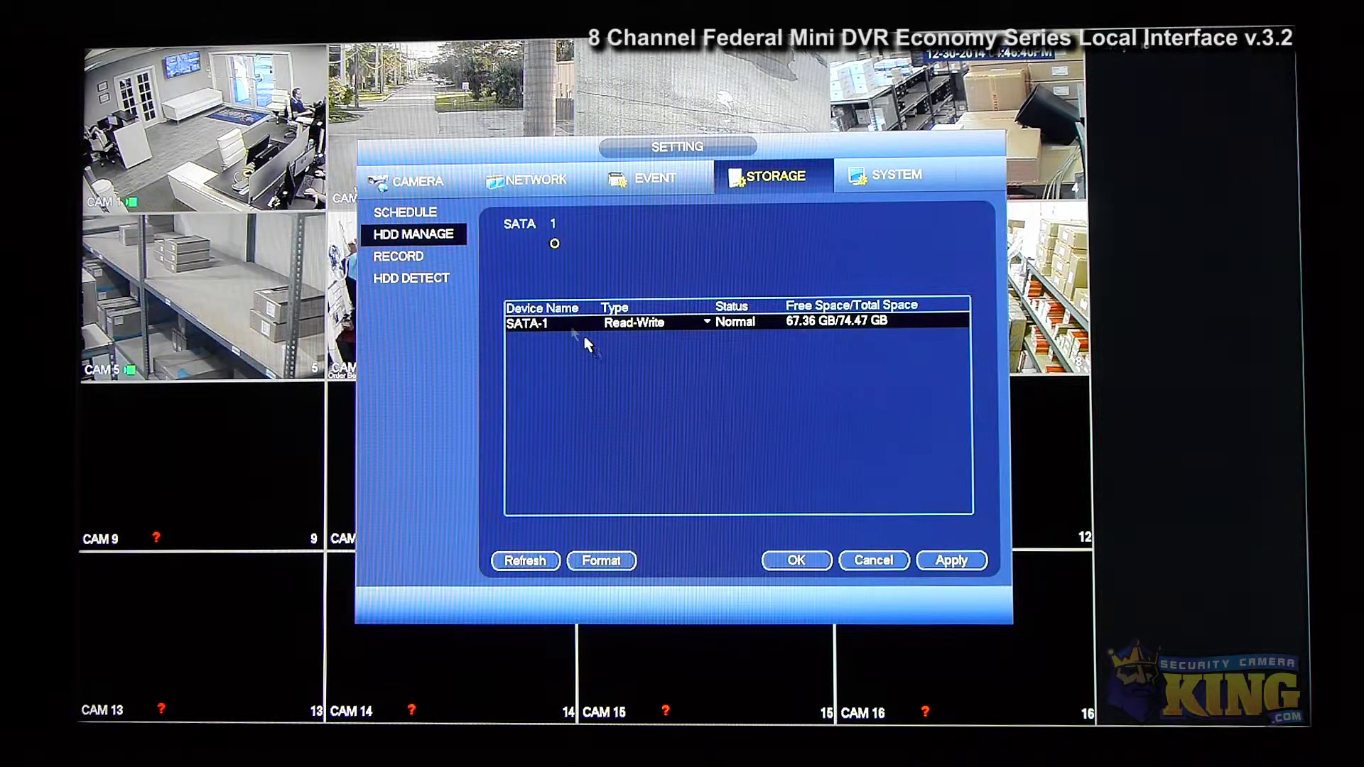
left_click(421, 259)
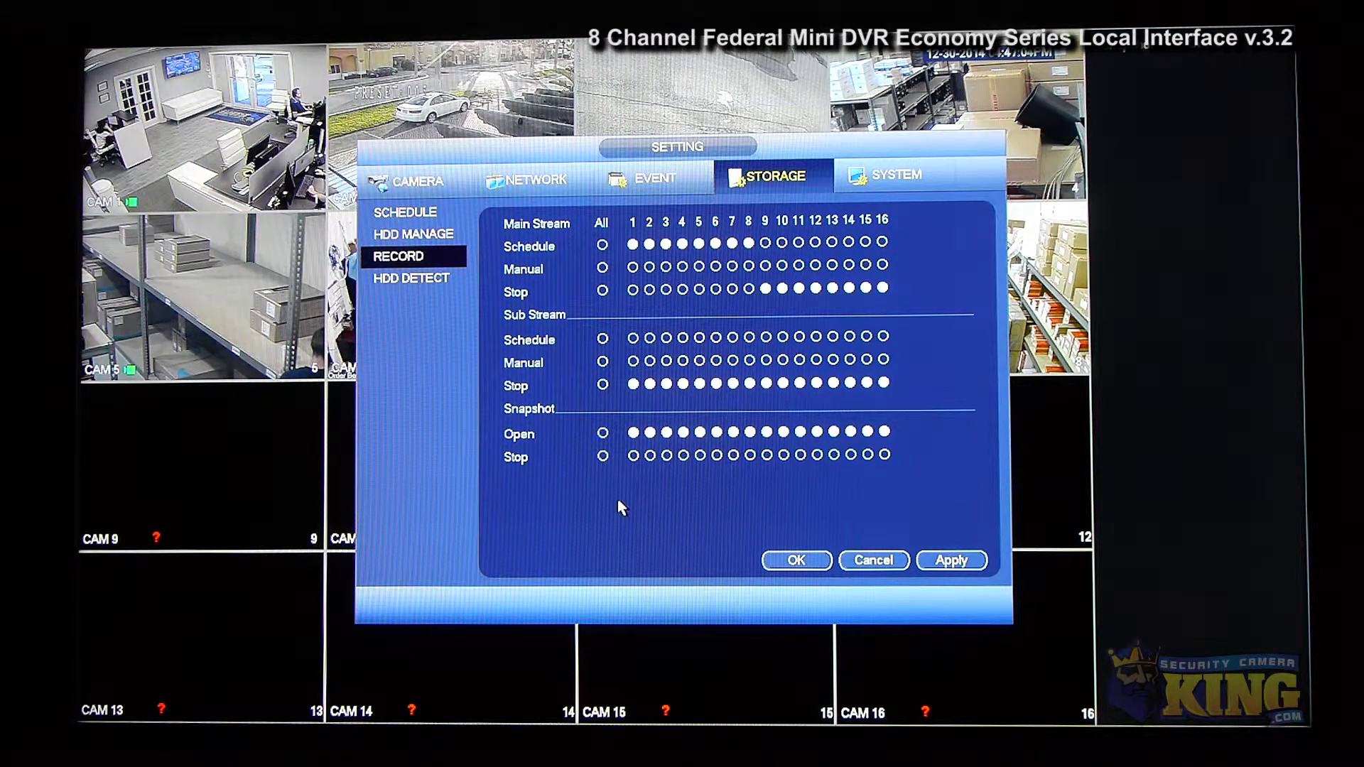
Run a Quick Detect on the SATA-1 hard disk and open the detection report
left_click(406, 281)
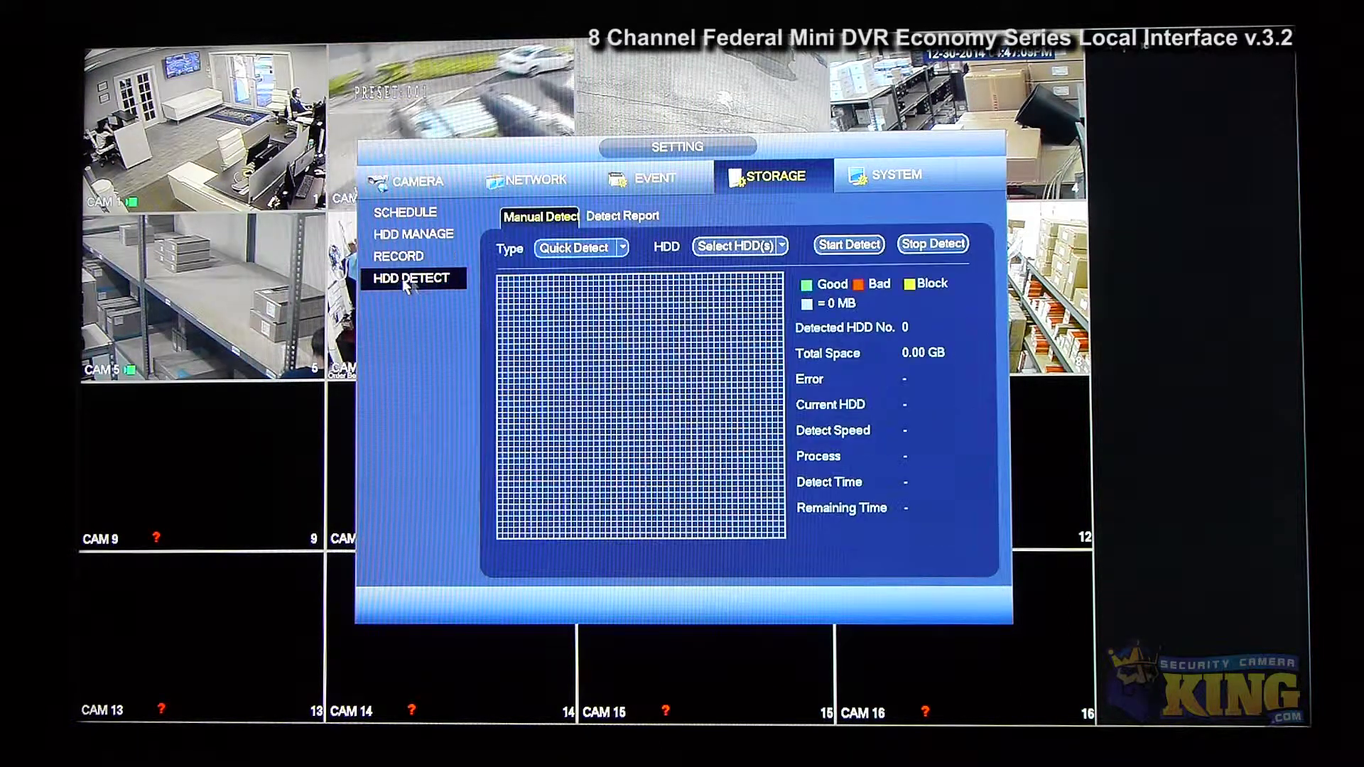
left_click(849, 245)
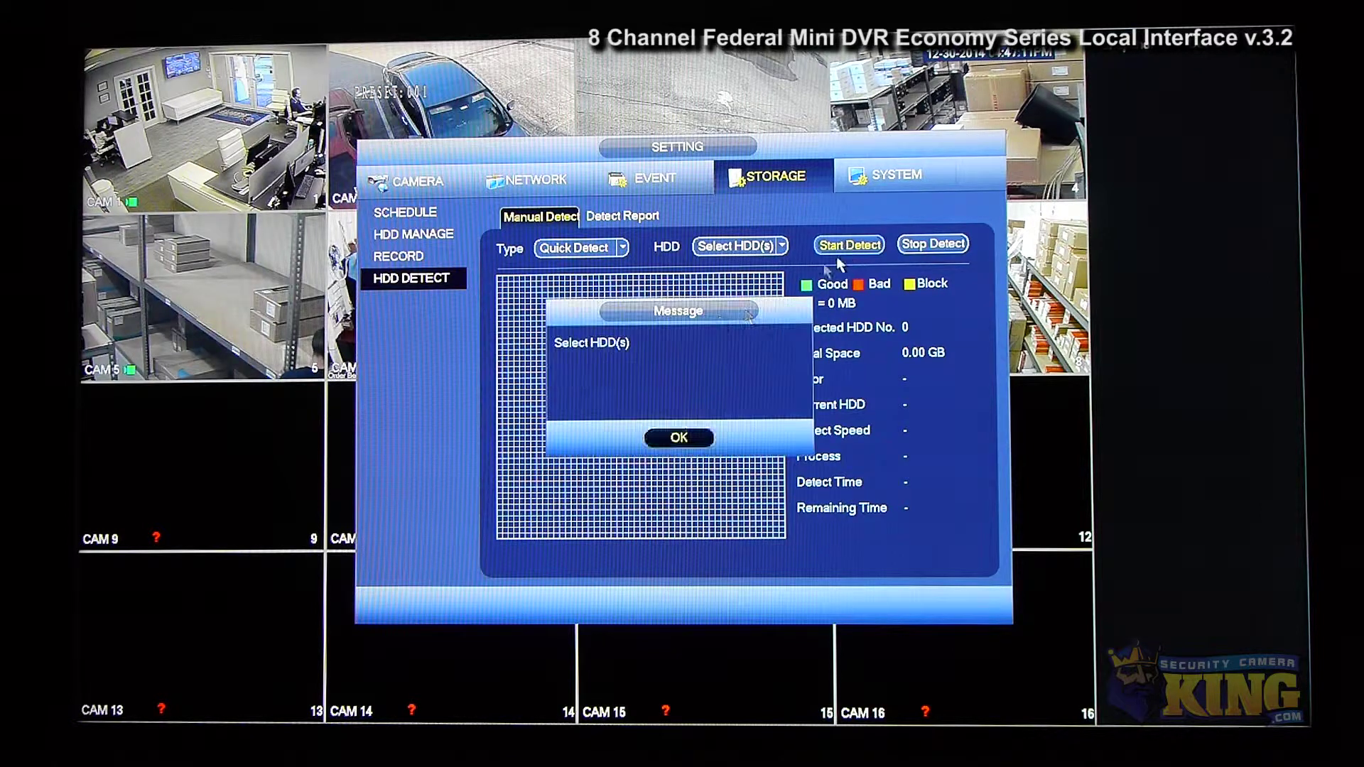
left_click(664, 437)
left_click(700, 247)
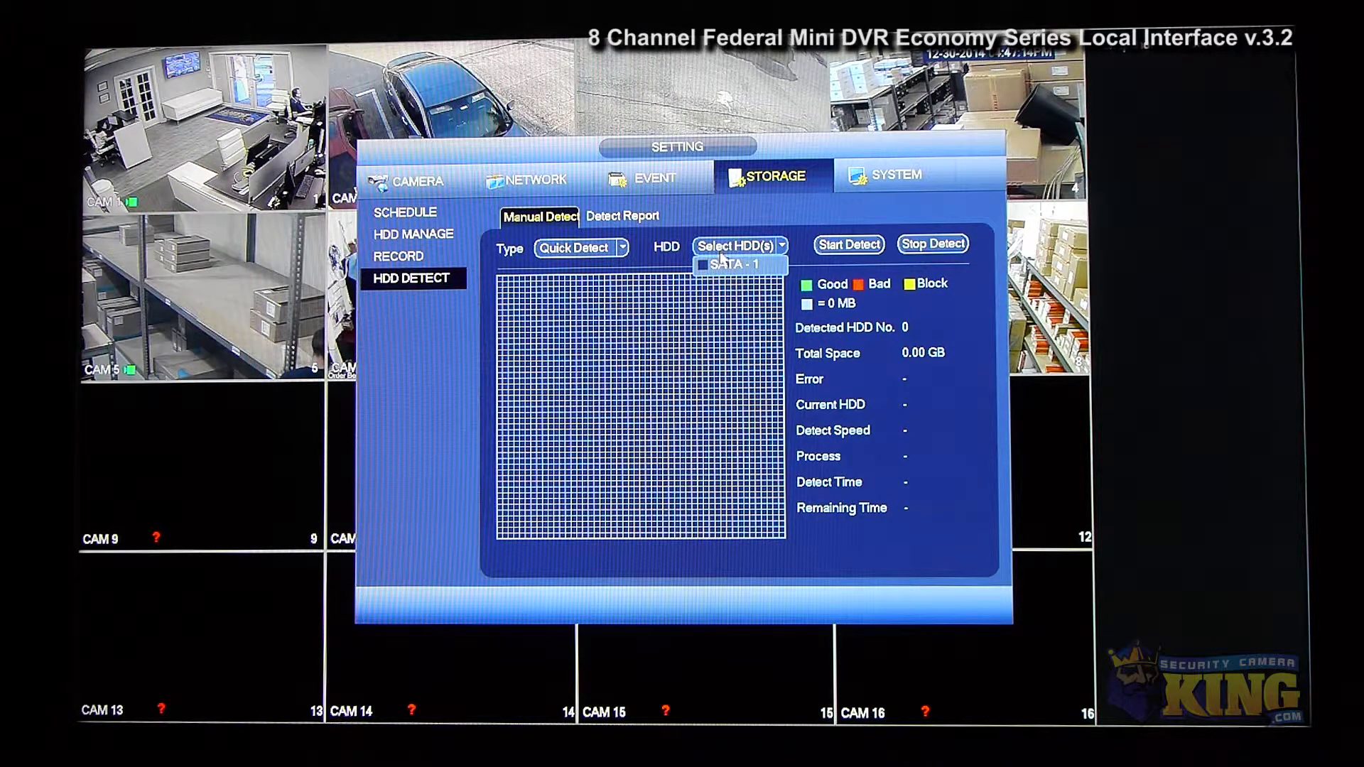
left_click(717, 264)
left_click(845, 245)
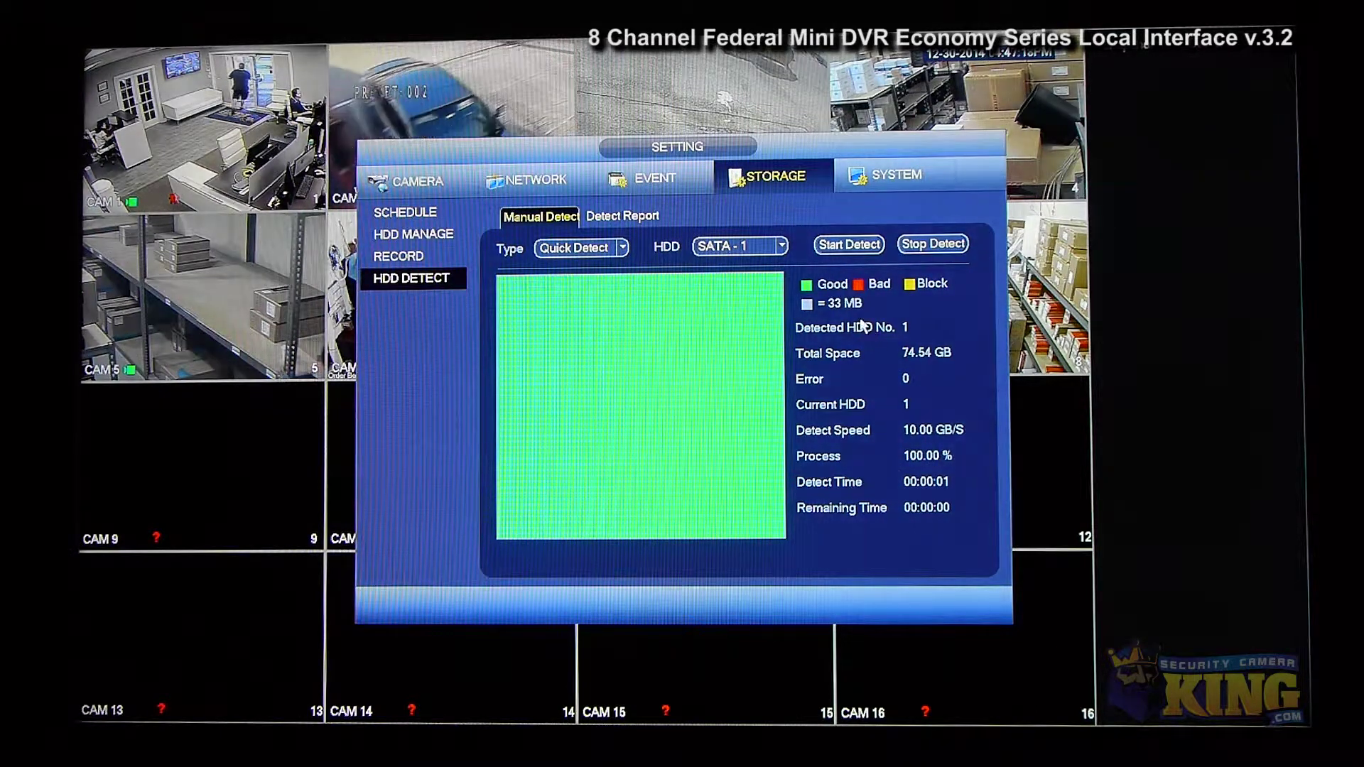
left_click(623, 219)
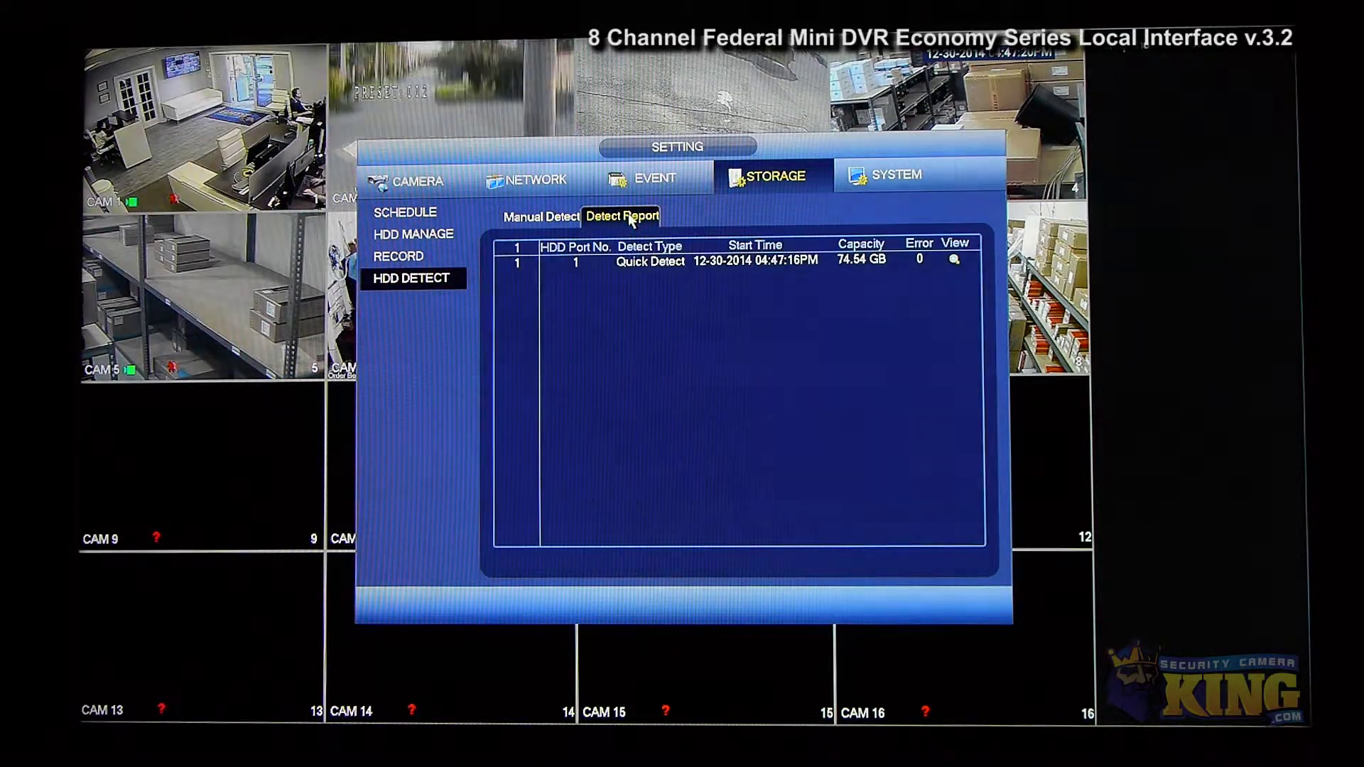
Turn on the Navigation Bar option in the general system settings, and view the date and time and holiday settings
left_click(884, 179)
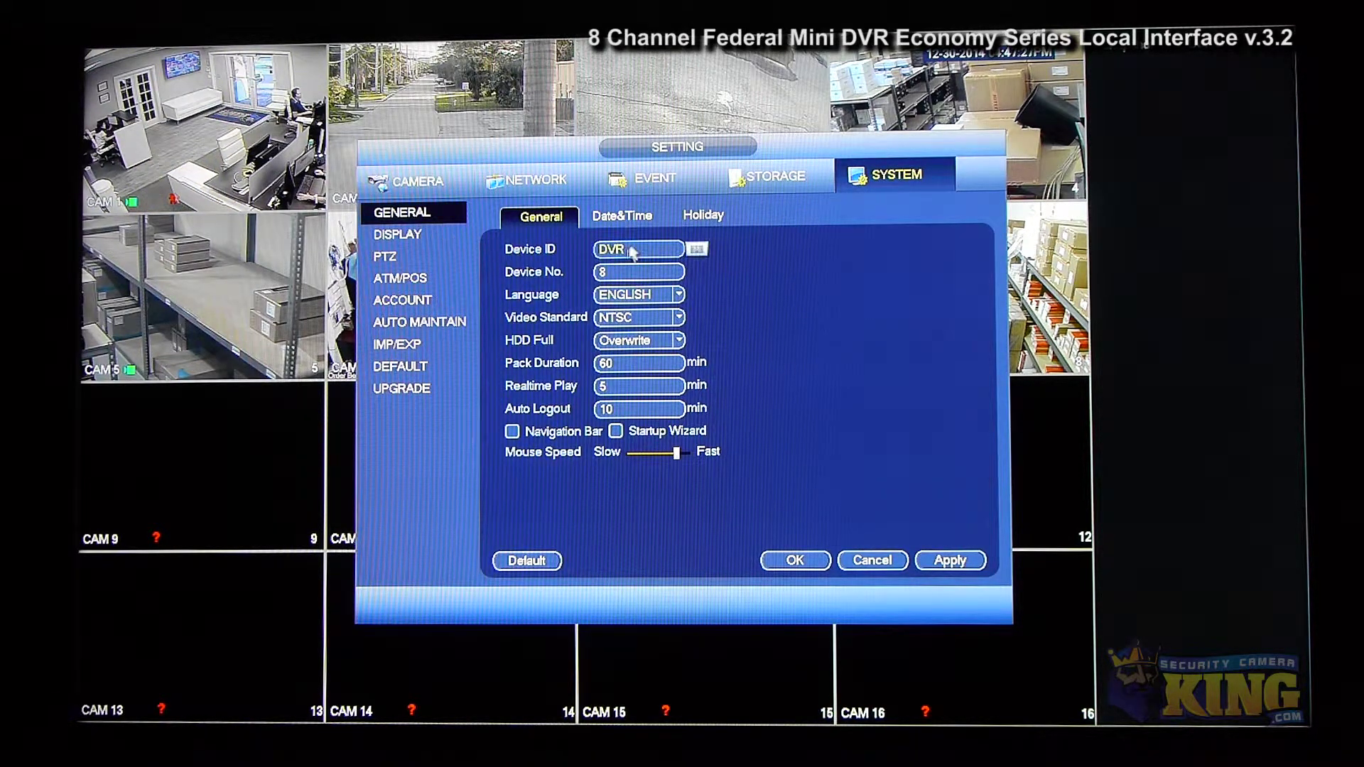
mouse_move(645, 258)
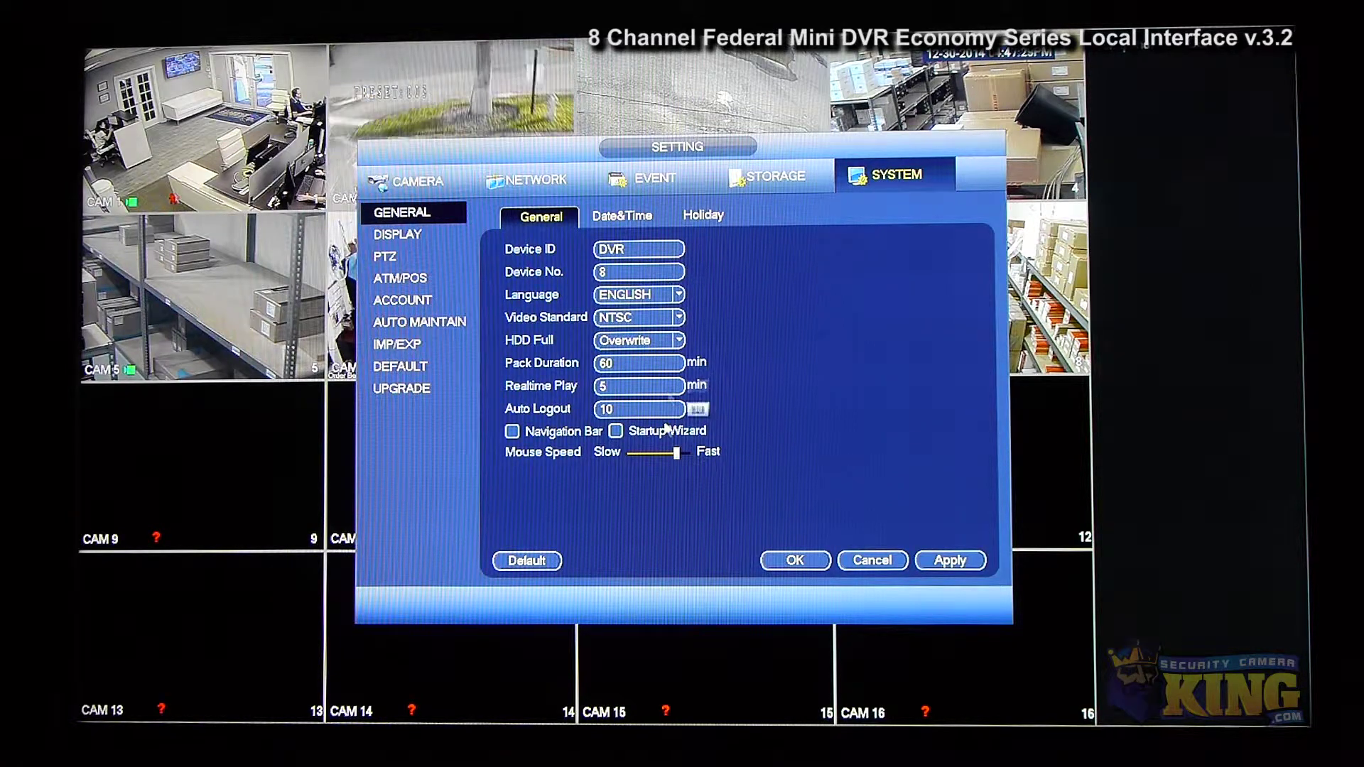
mouse_move(619, 372)
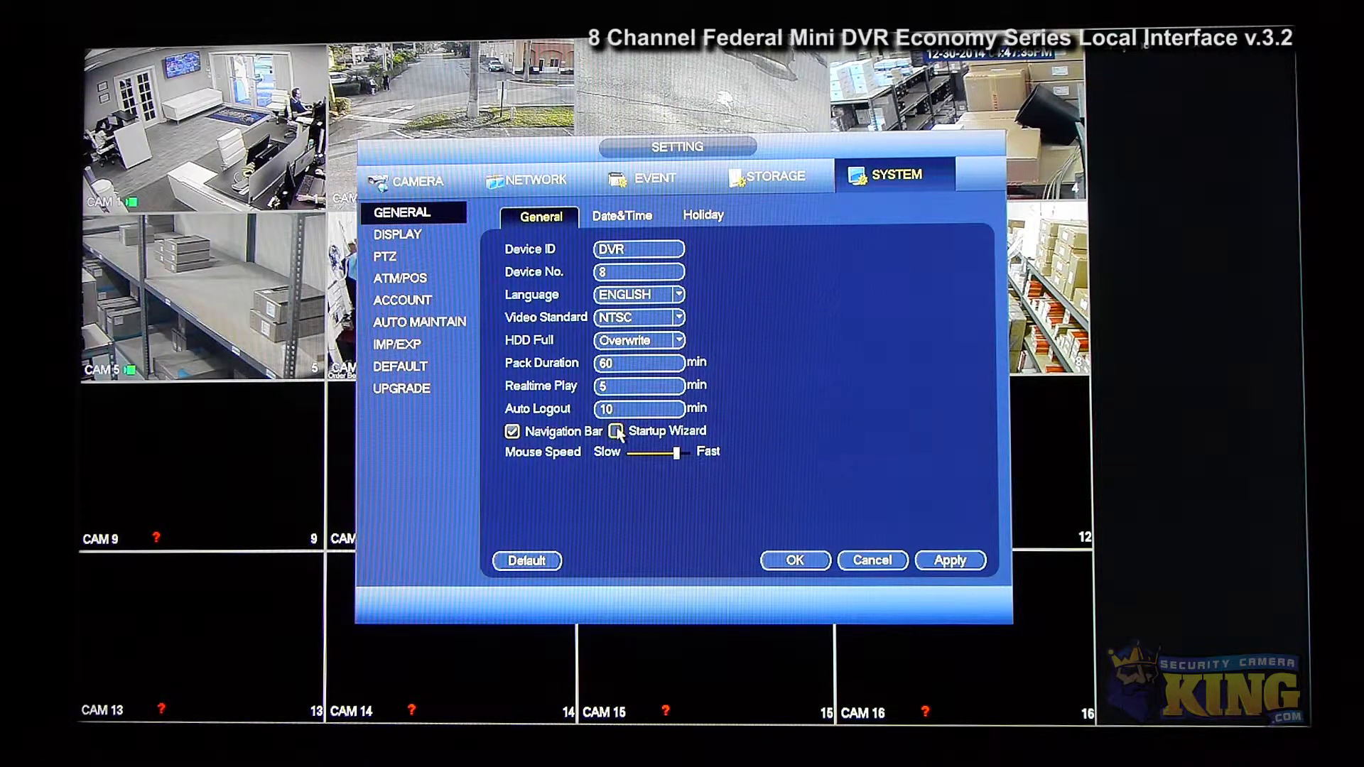
left_click(612, 218)
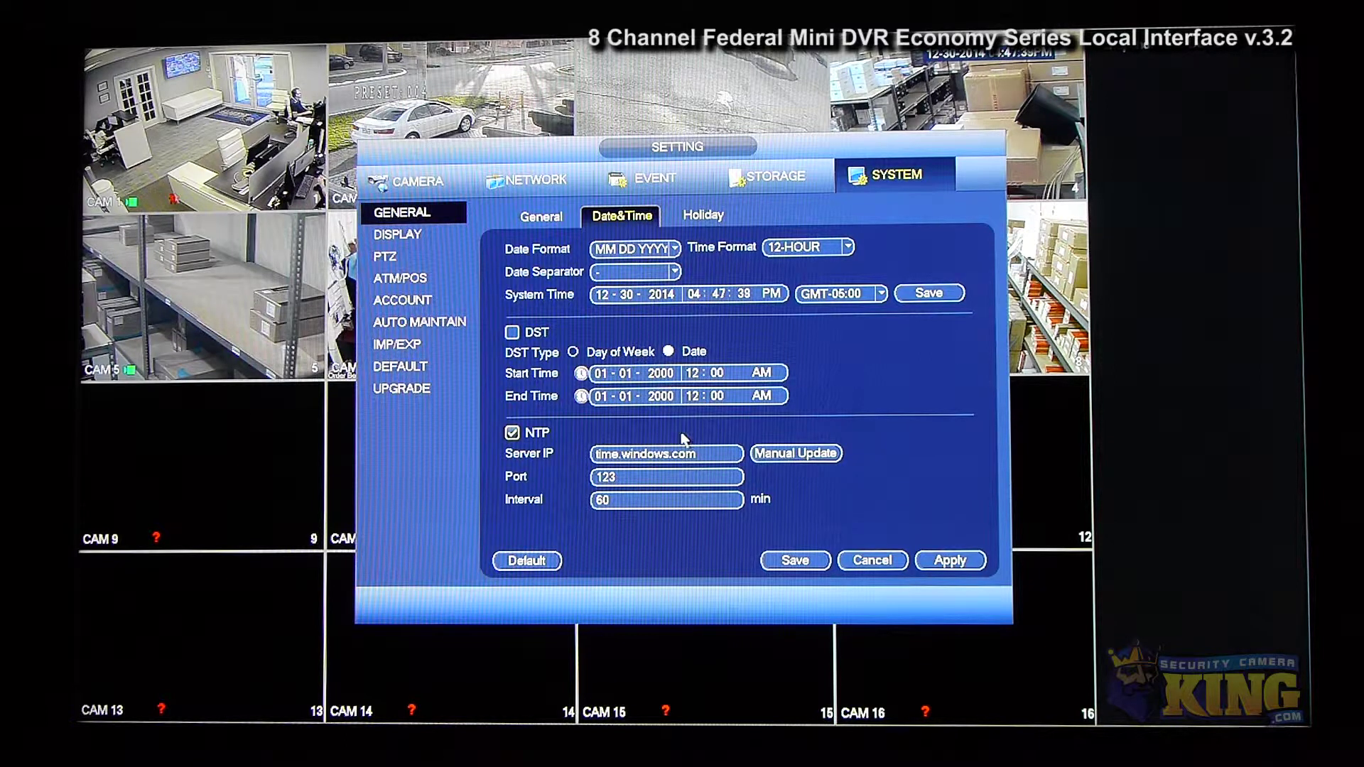
left_click(704, 218)
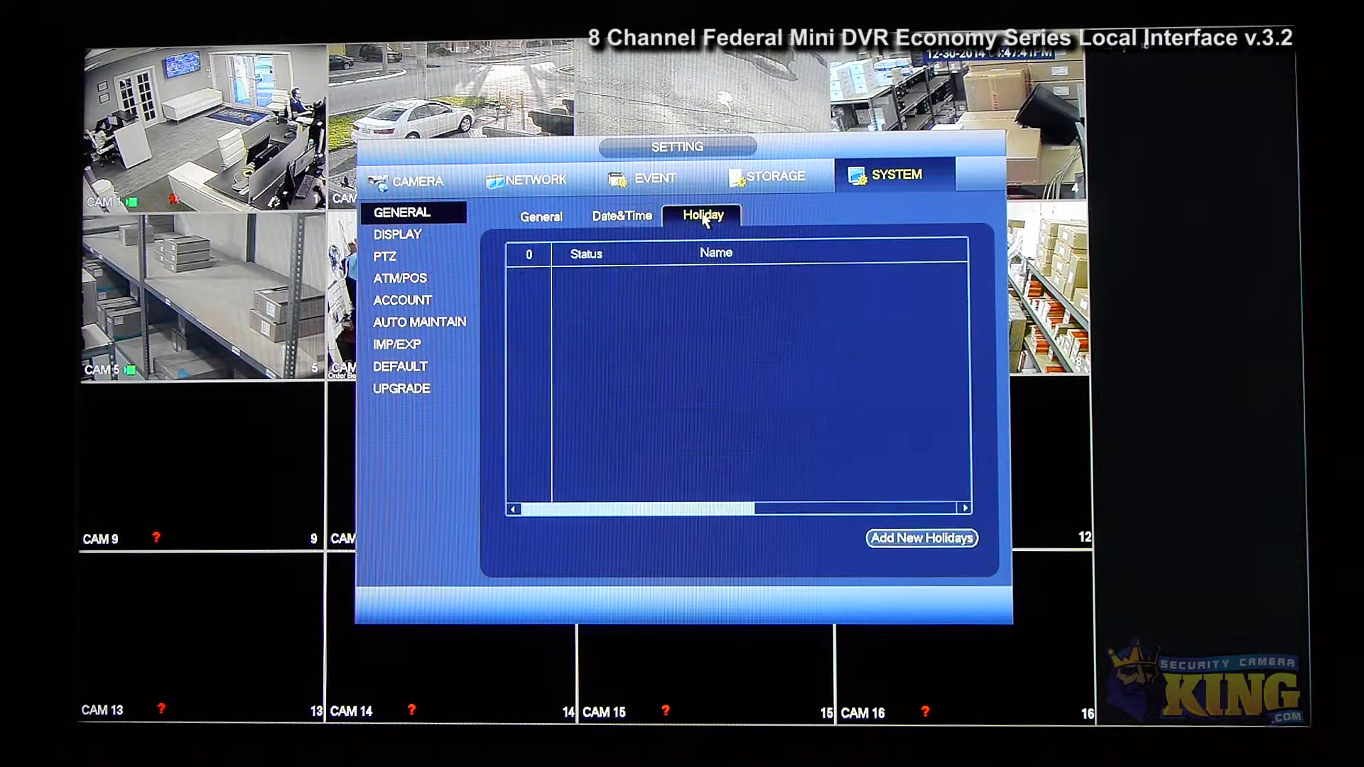
Examine the display settings with their resolution choices, and view the TV adjustment settings
left_click(407, 237)
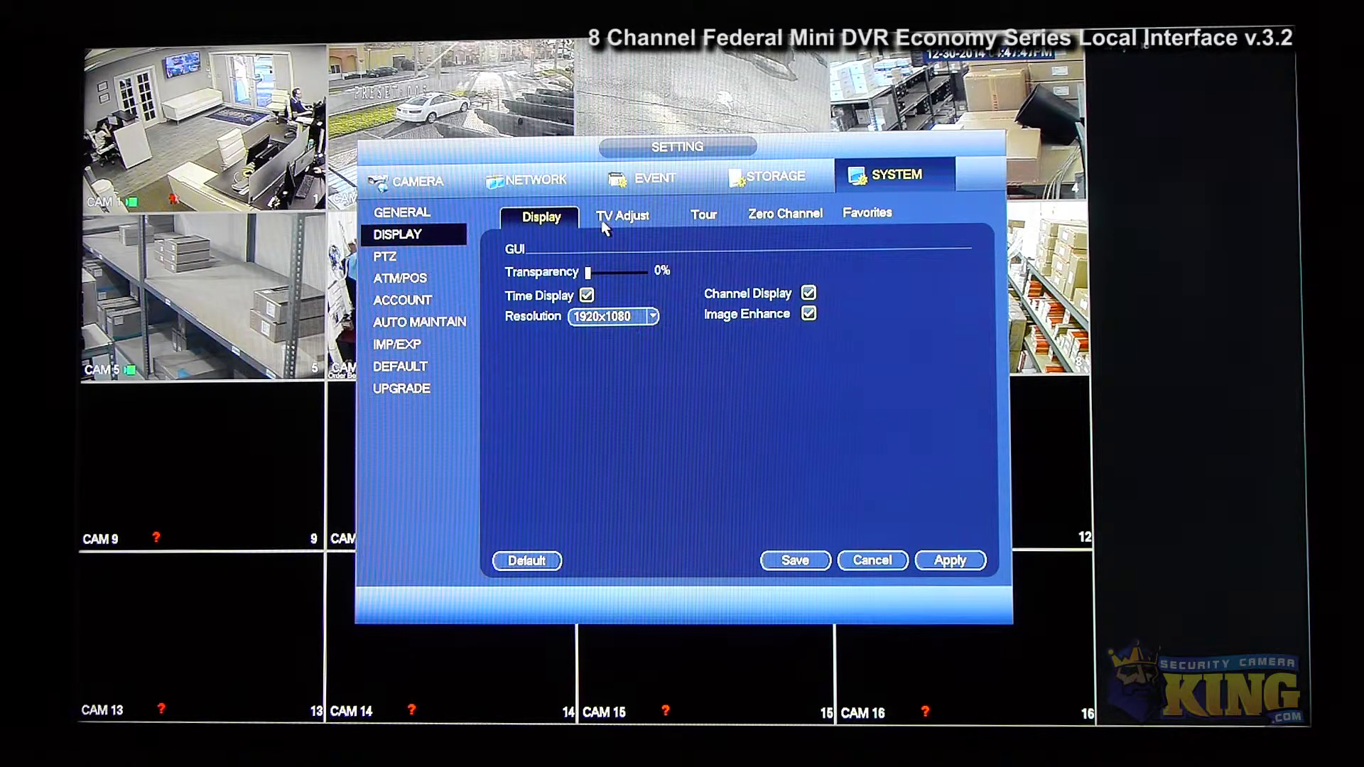
left_click(616, 317)
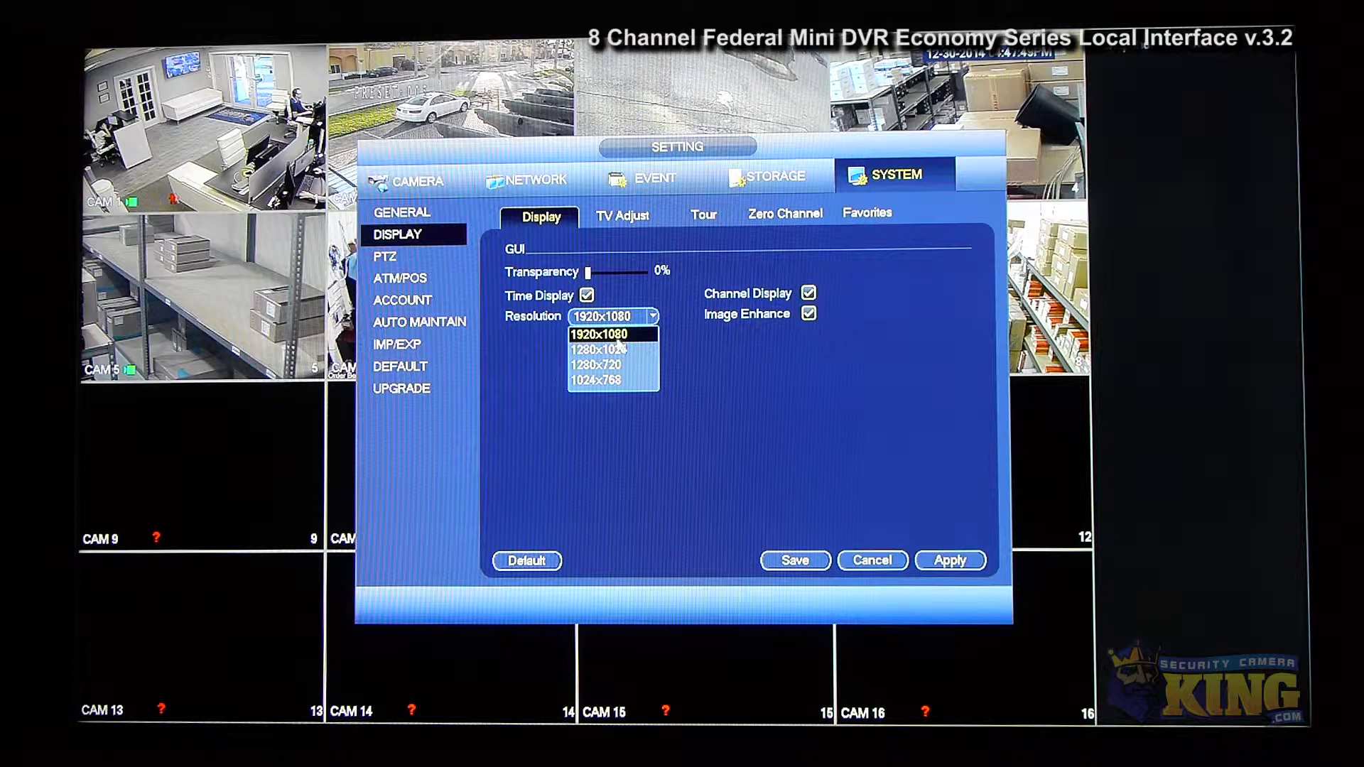
left_click(700, 436)
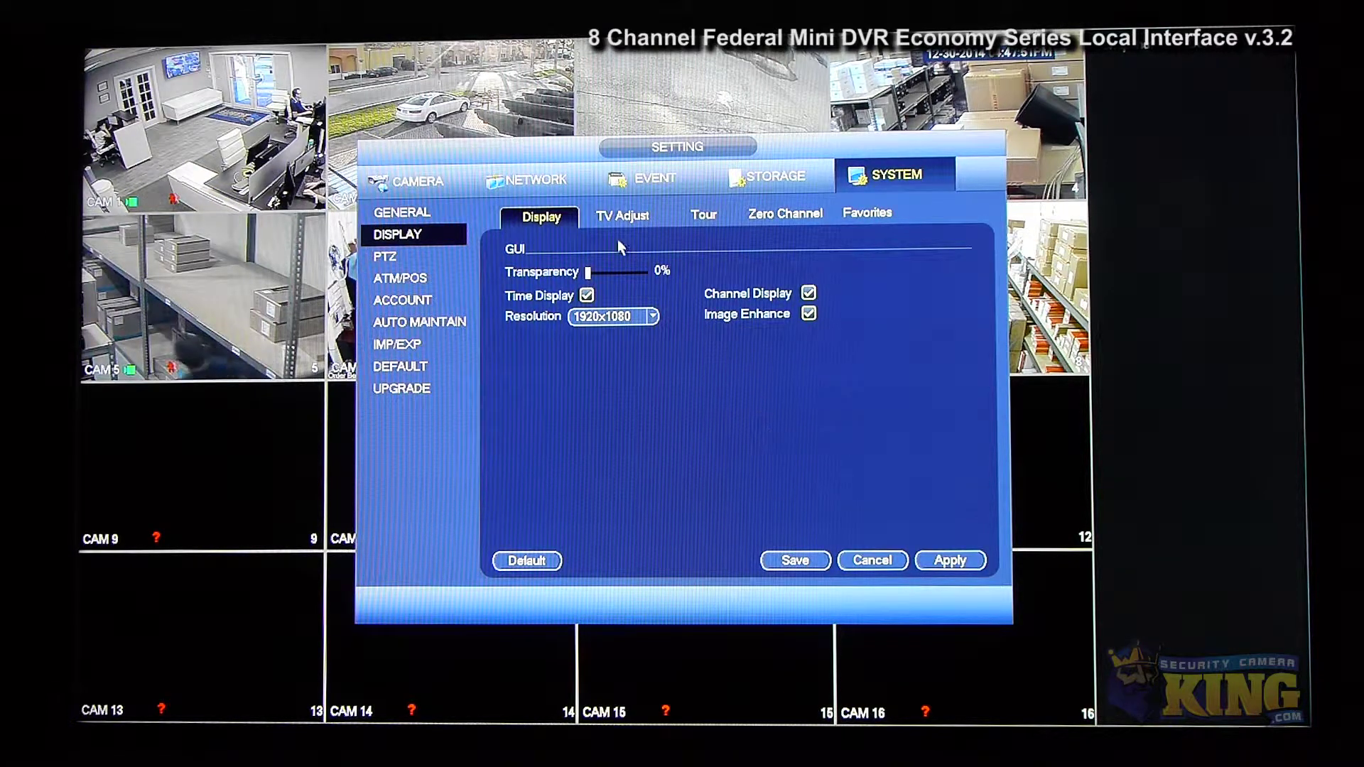
left_click(621, 216)
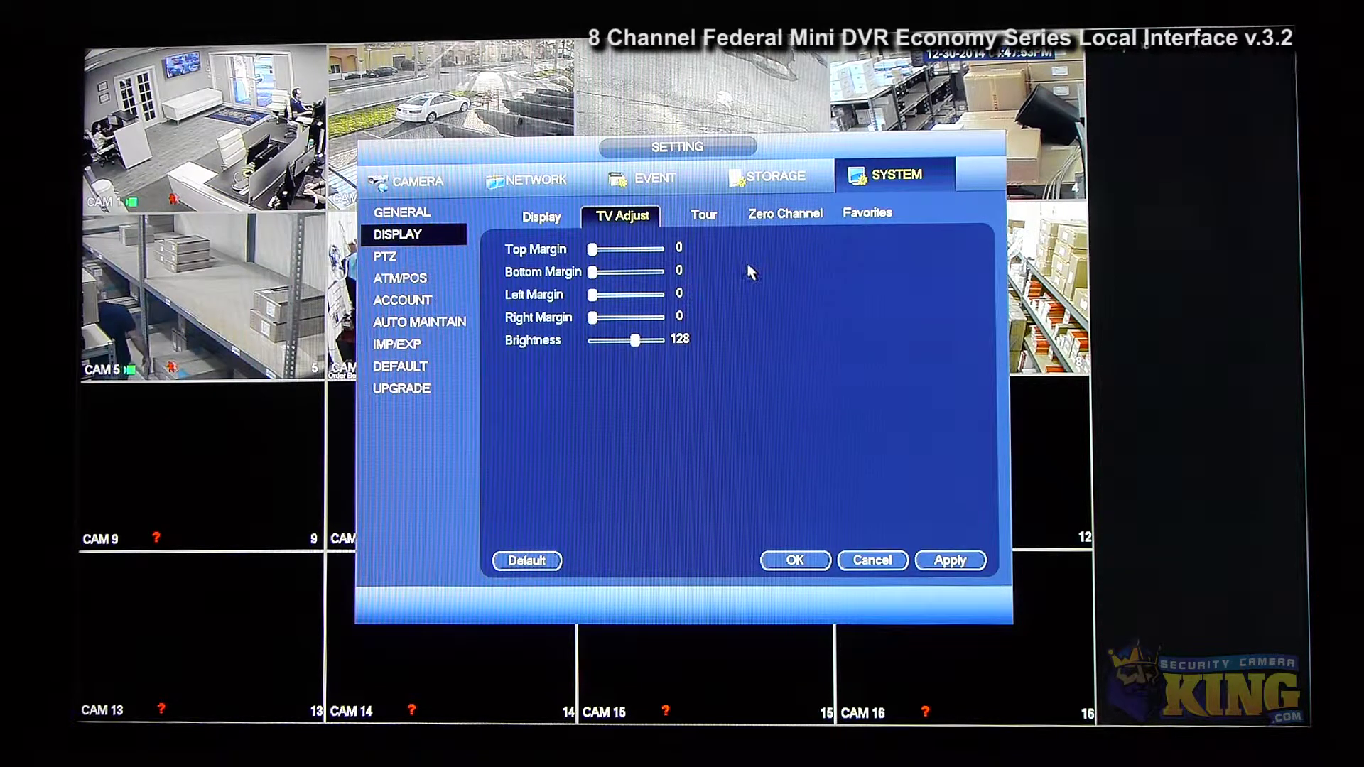
View the display tour settings, and examine the Zero Channel settings with their resolution choices
left_click(705, 217)
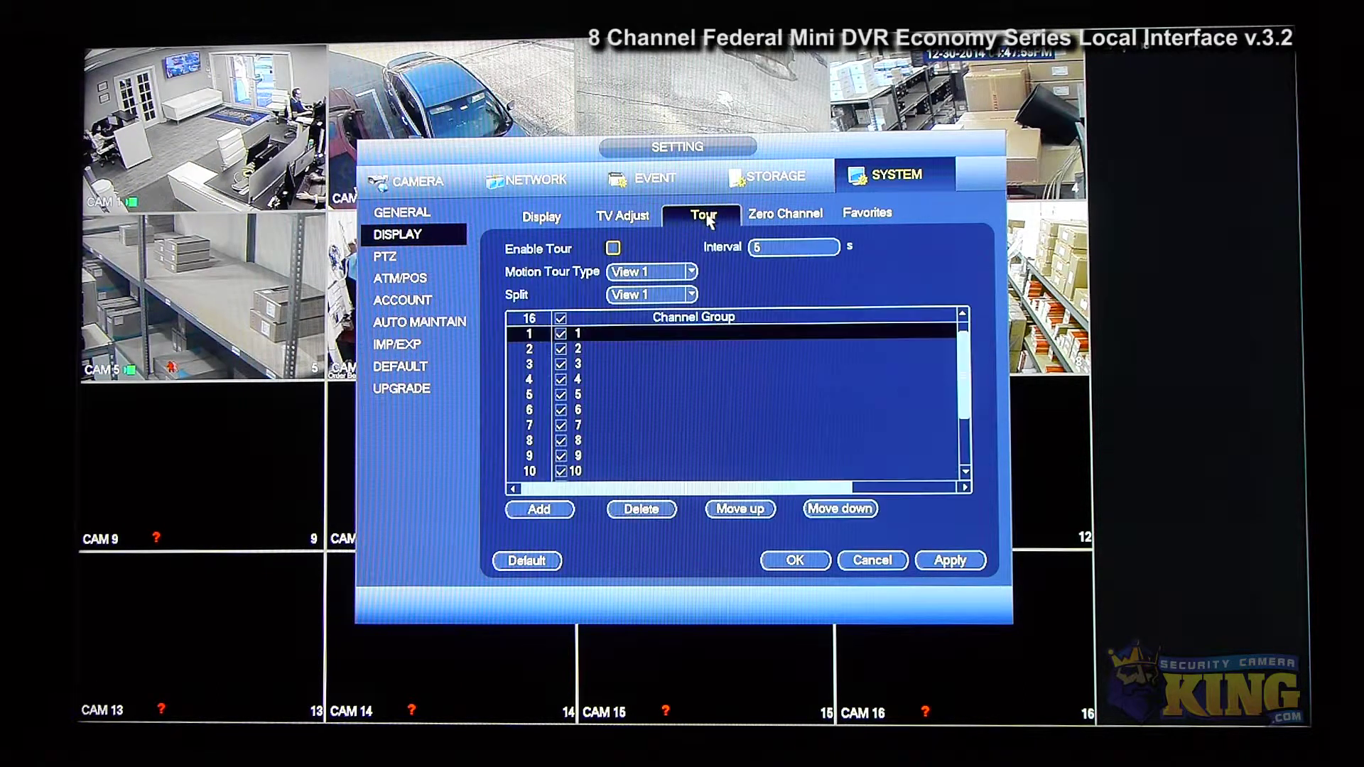
left_click(772, 225)
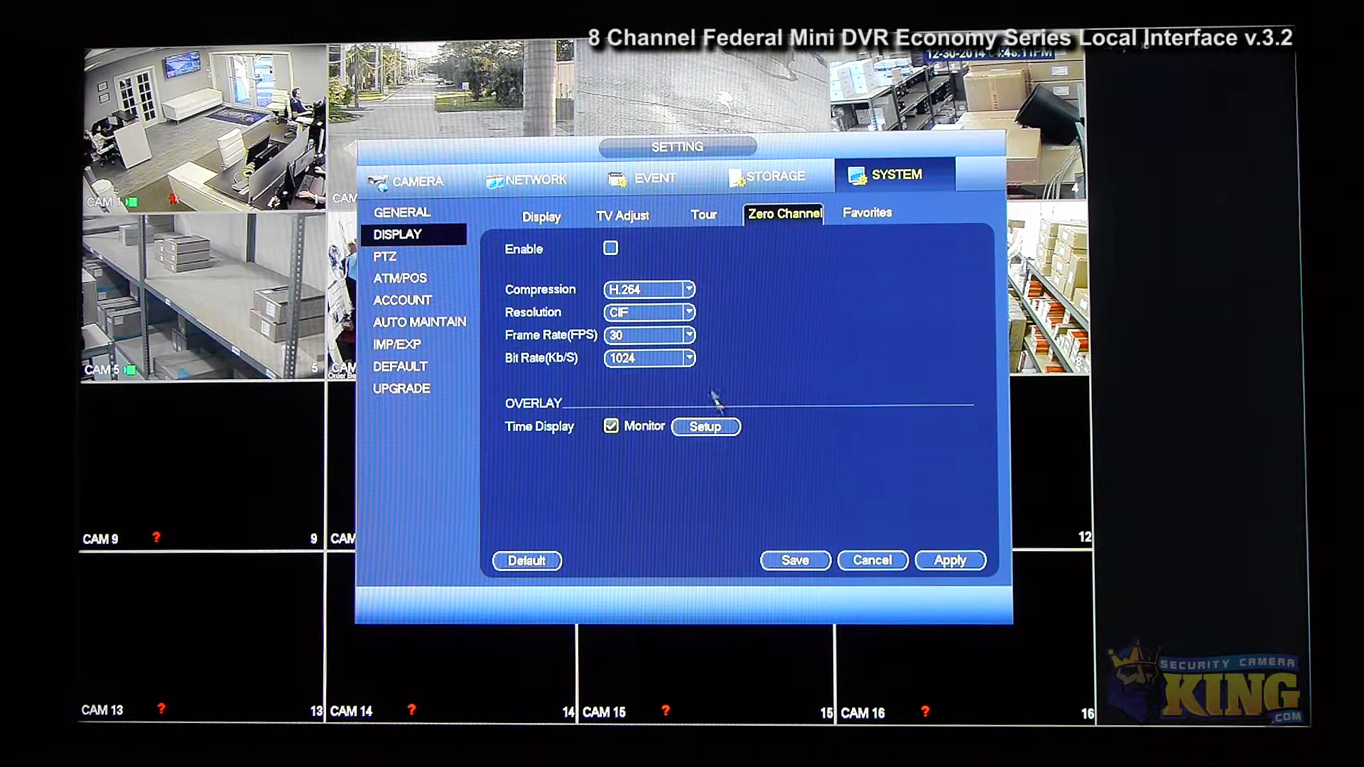
left_click(648, 313)
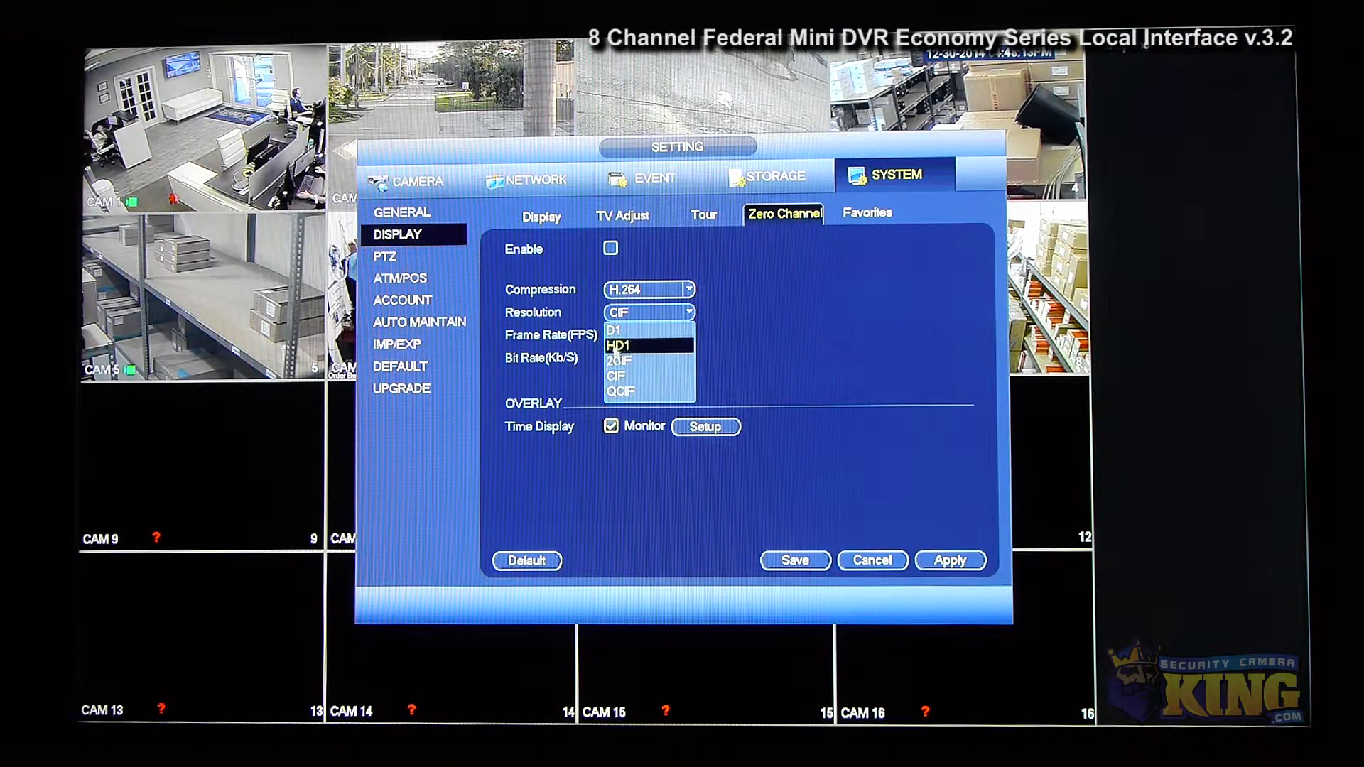
left_click(760, 373)
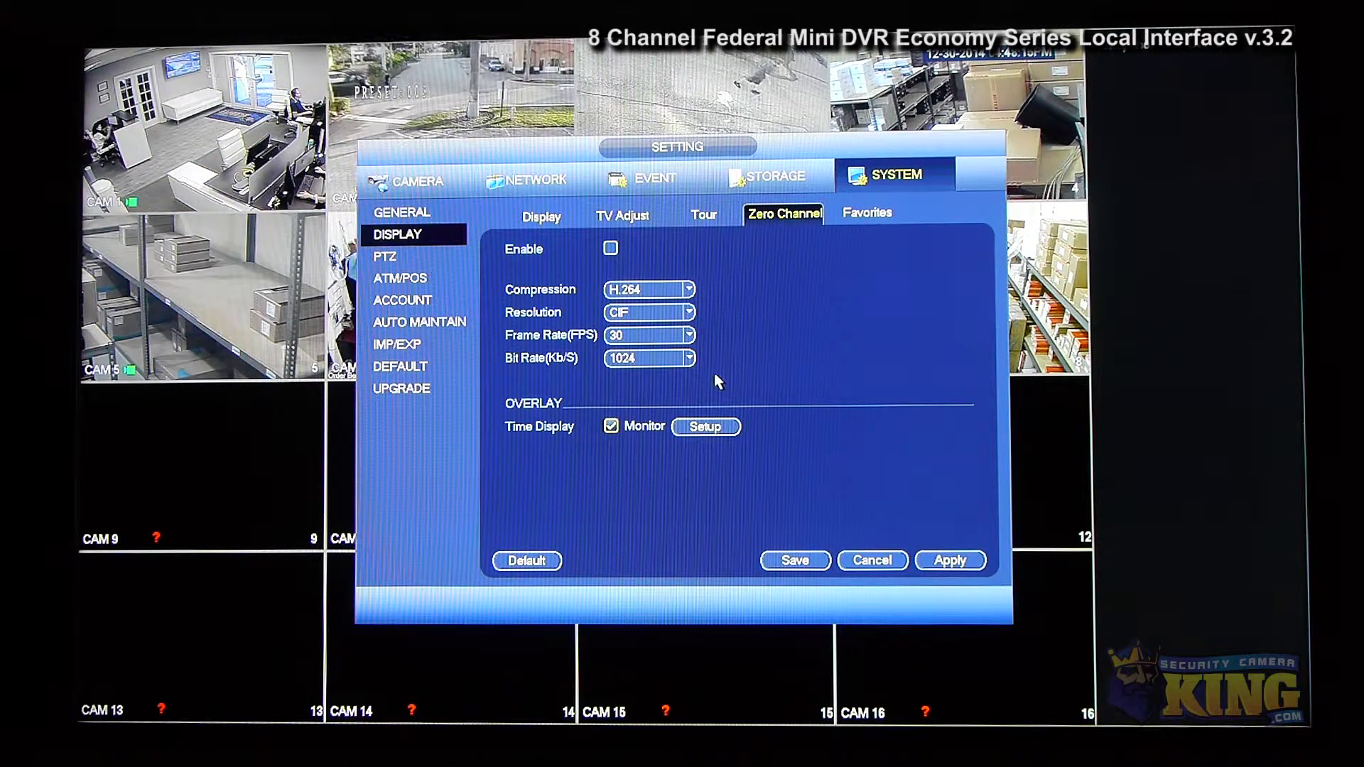
Reopen the system settings and view the PTZ protocol settings for channel 2
right_click(399, 265)
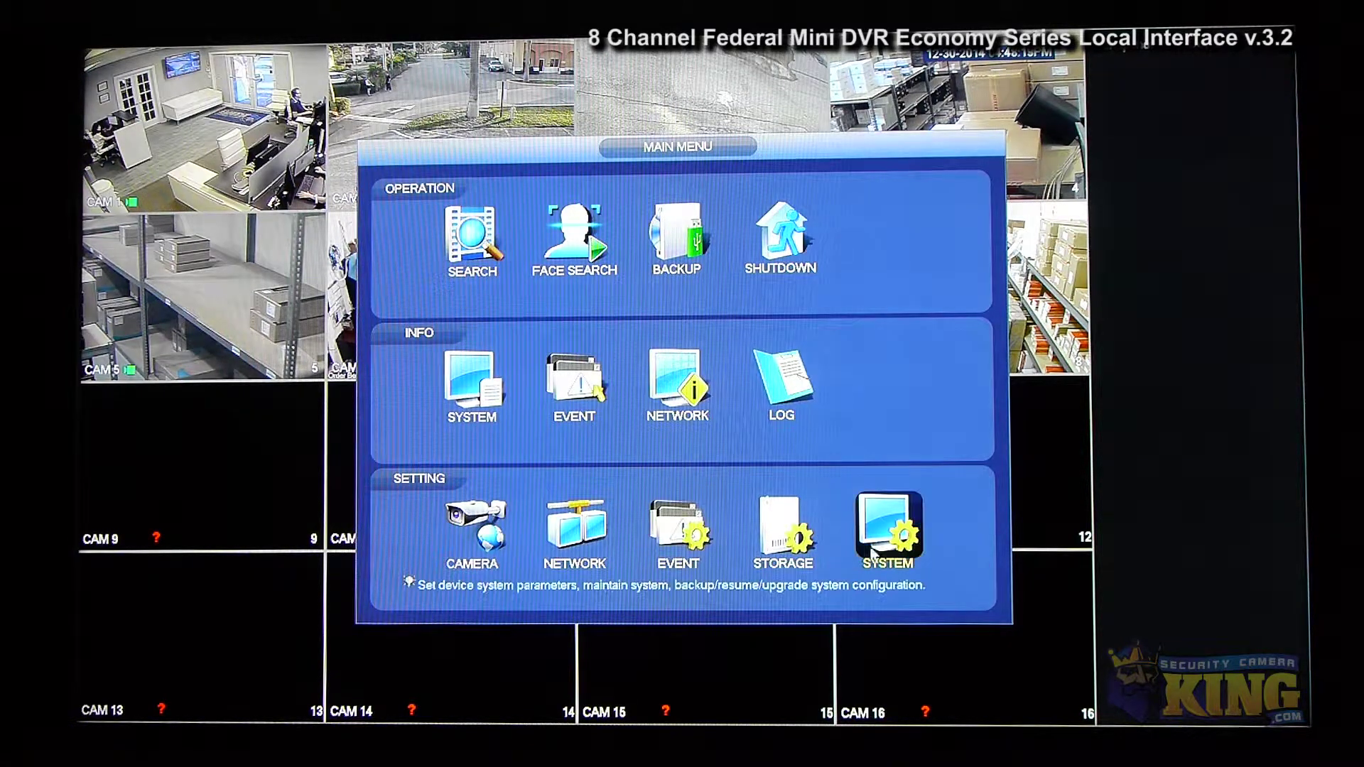
left_click(885, 522)
left_click(383, 257)
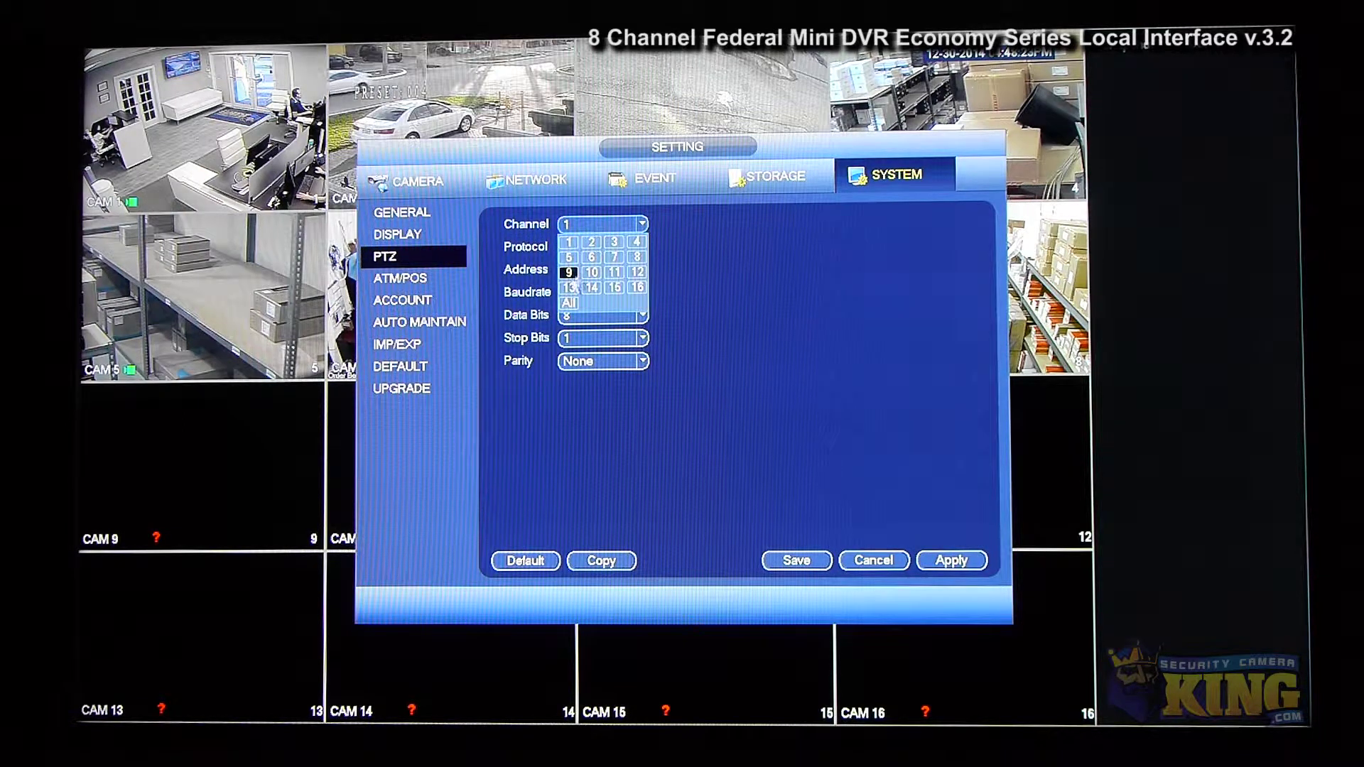
left_click(666, 299)
left_click(583, 226)
left_click(595, 249)
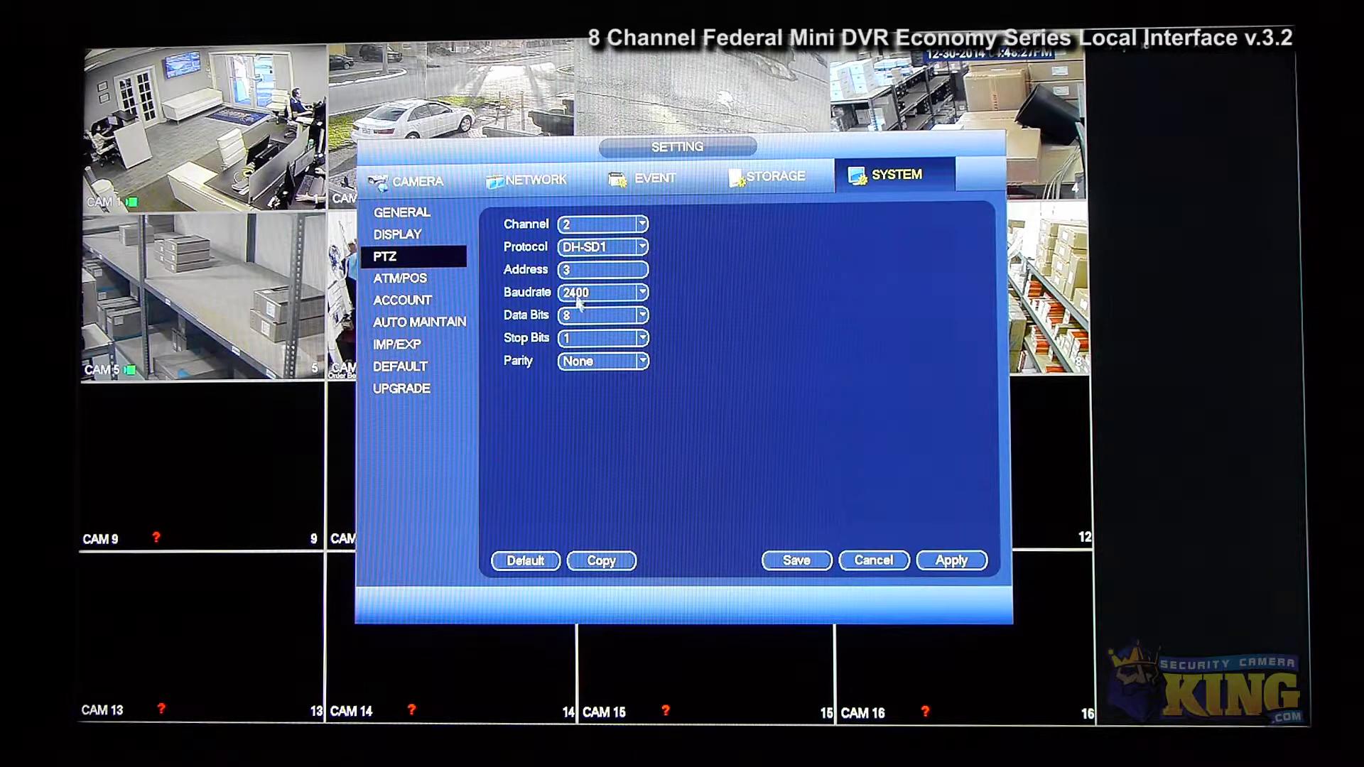
View the list of user accounts, and examine the Auto Maintain settings with the auto-reboot day choices
left_click(402, 299)
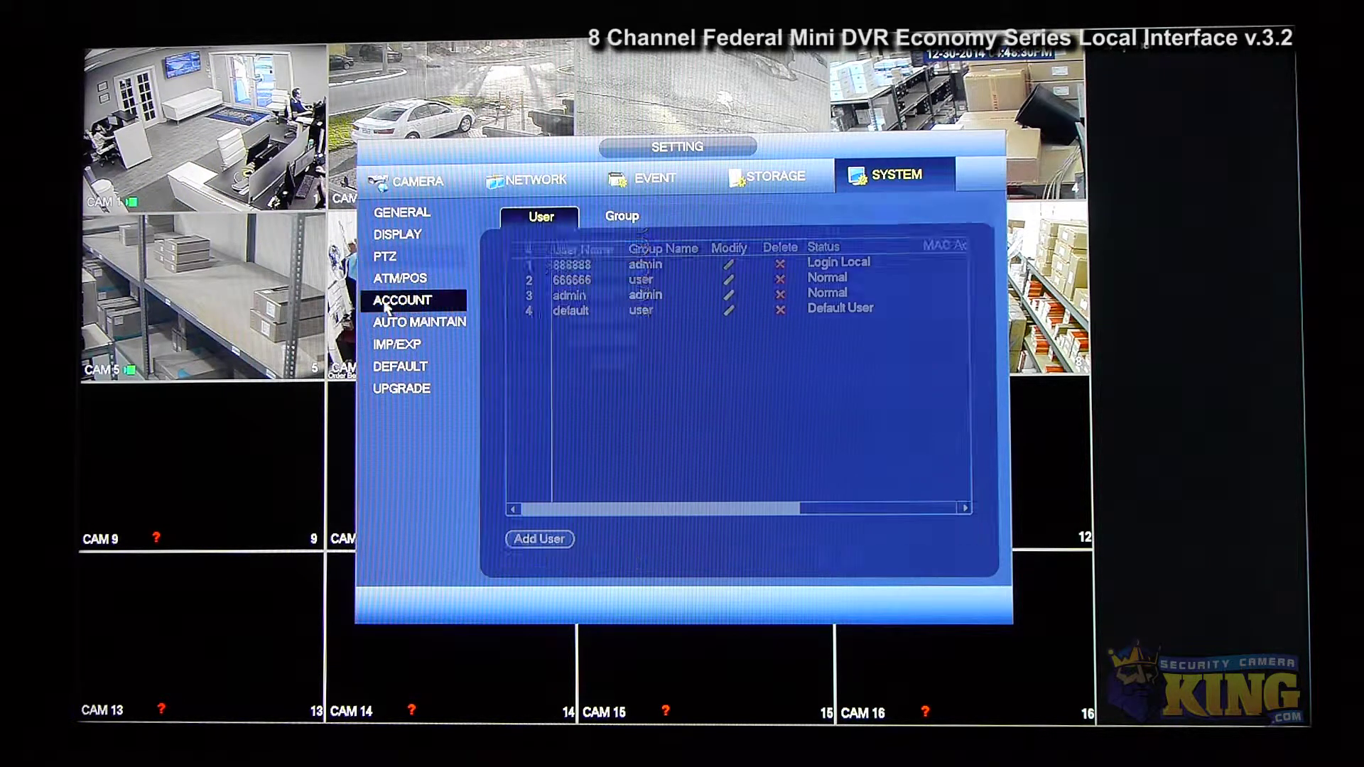
left_click(591, 311)
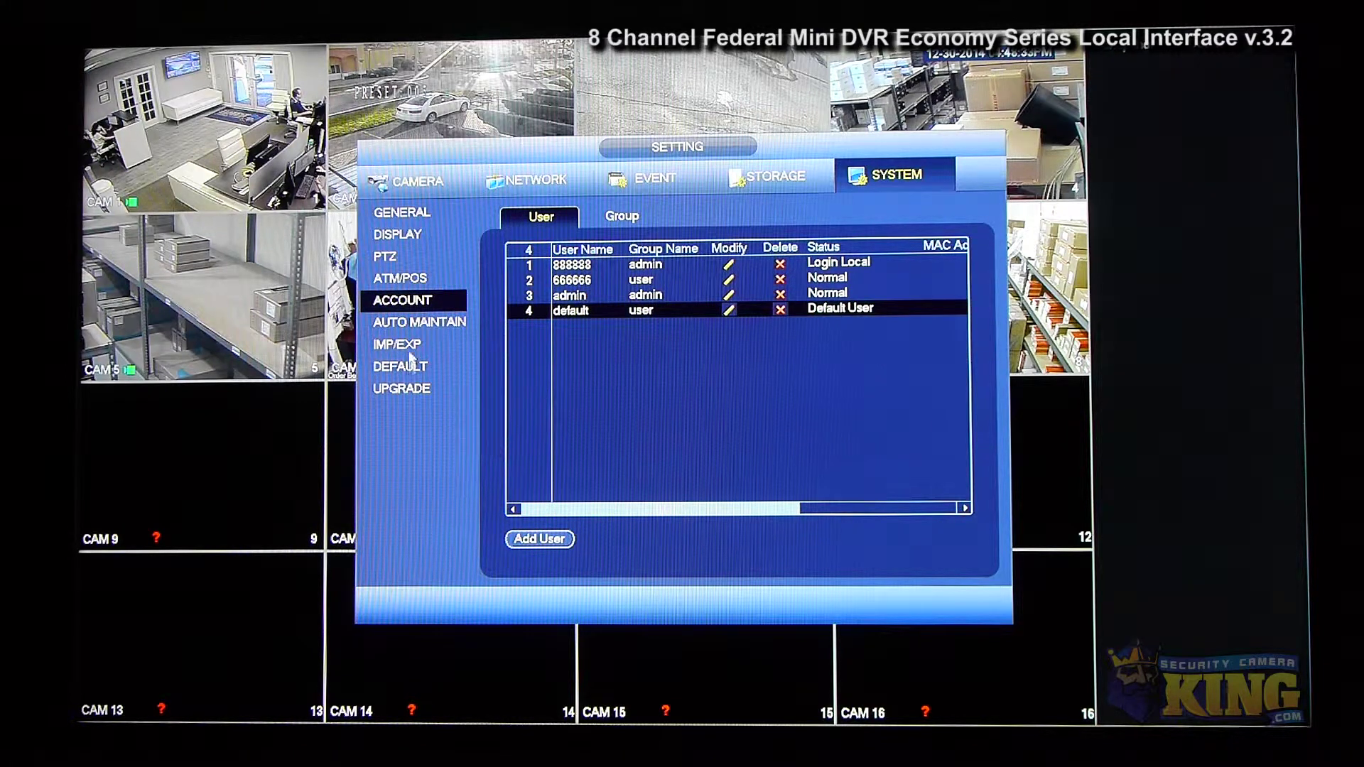
left_click(407, 326)
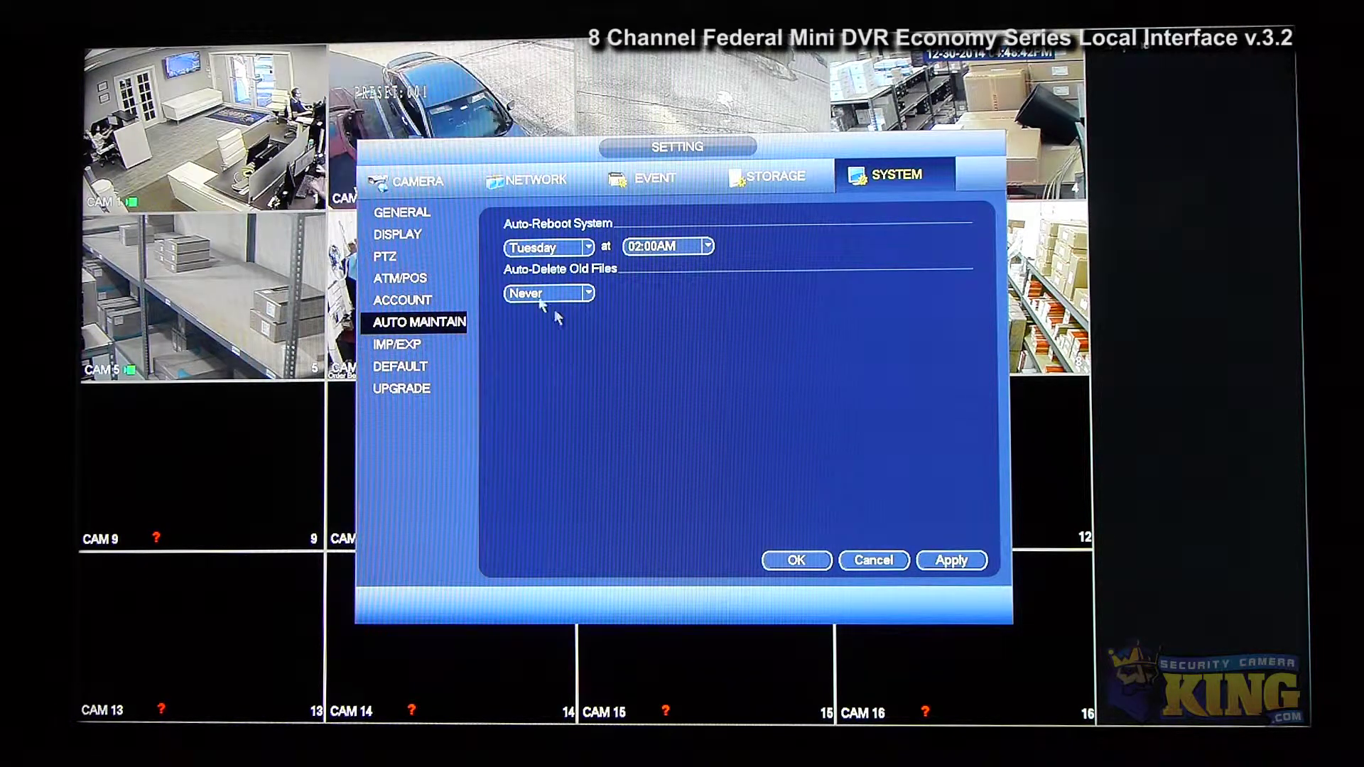
left_click(545, 249)
left_click(721, 347)
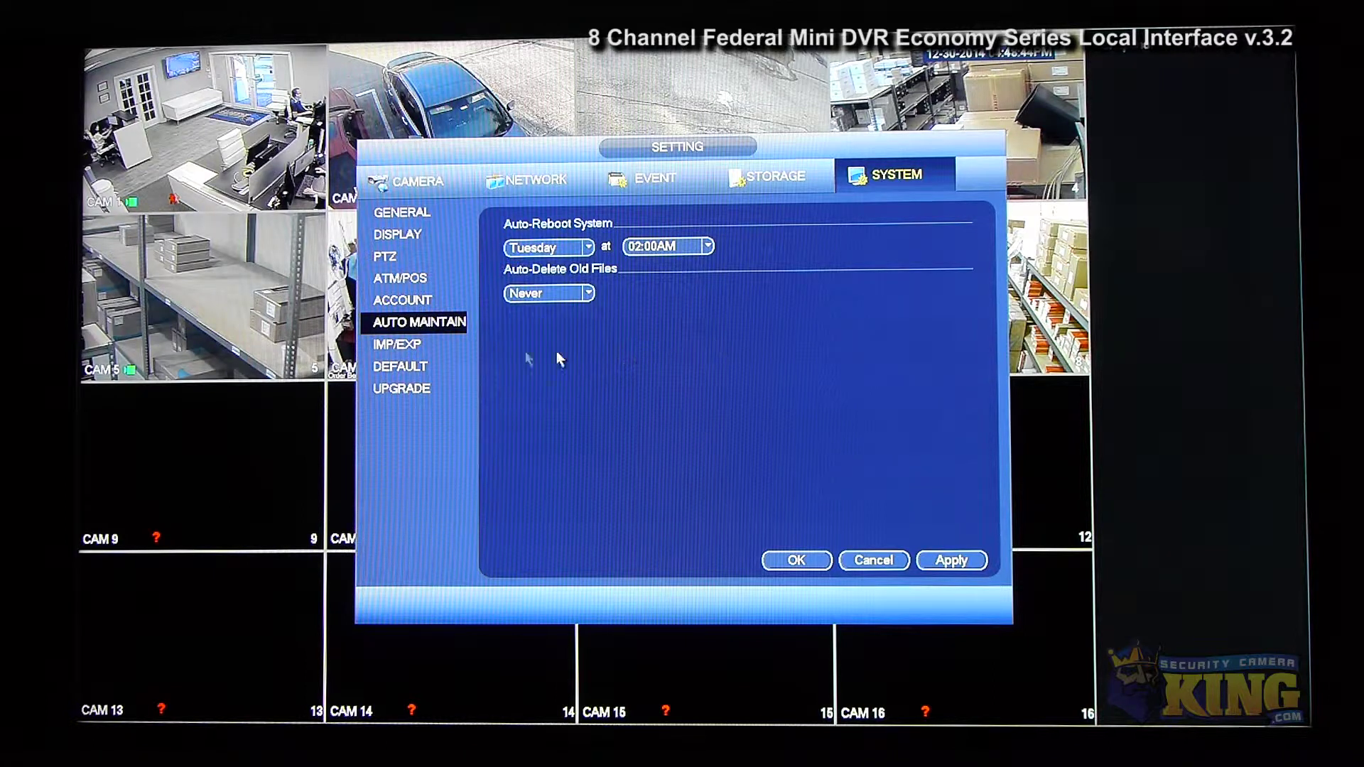
View the import/export, default and upgrade settings, and return to the live view
left_click(412, 347)
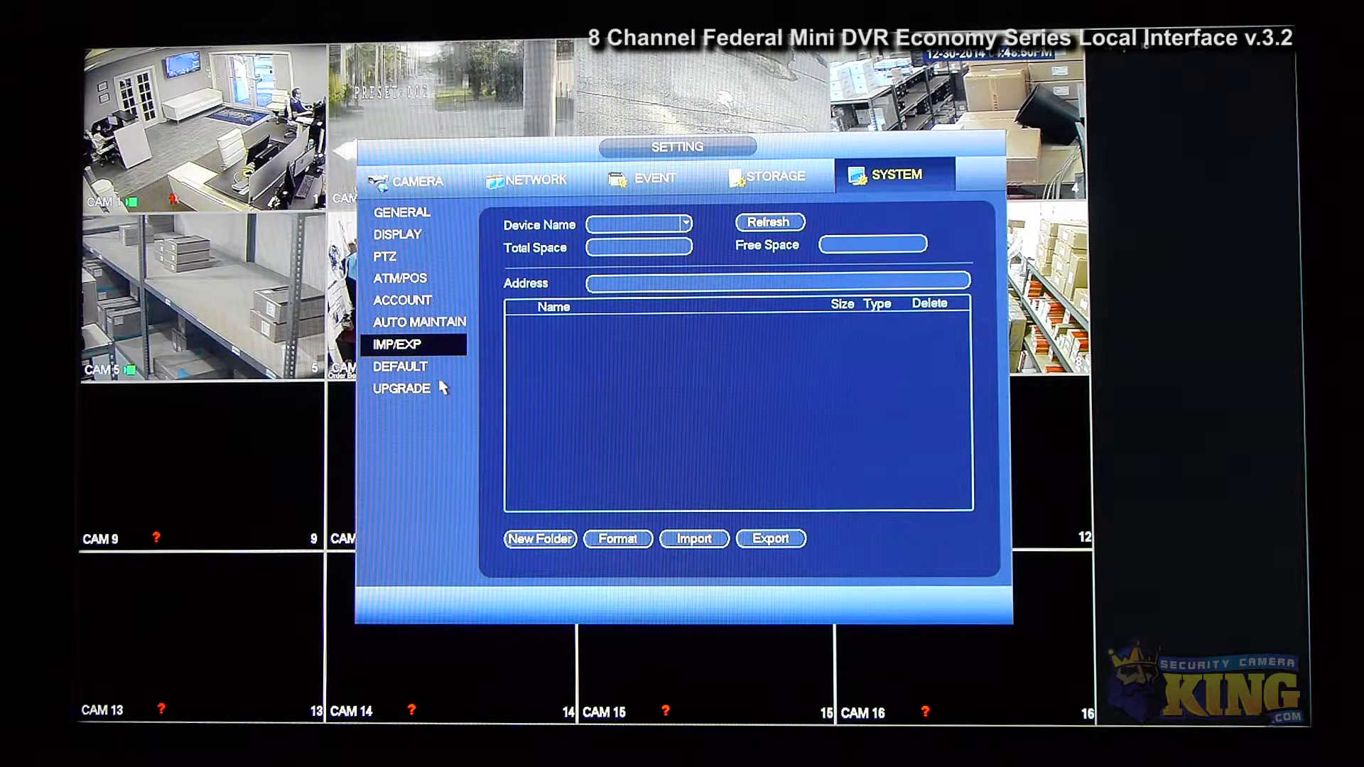
left_click(395, 375)
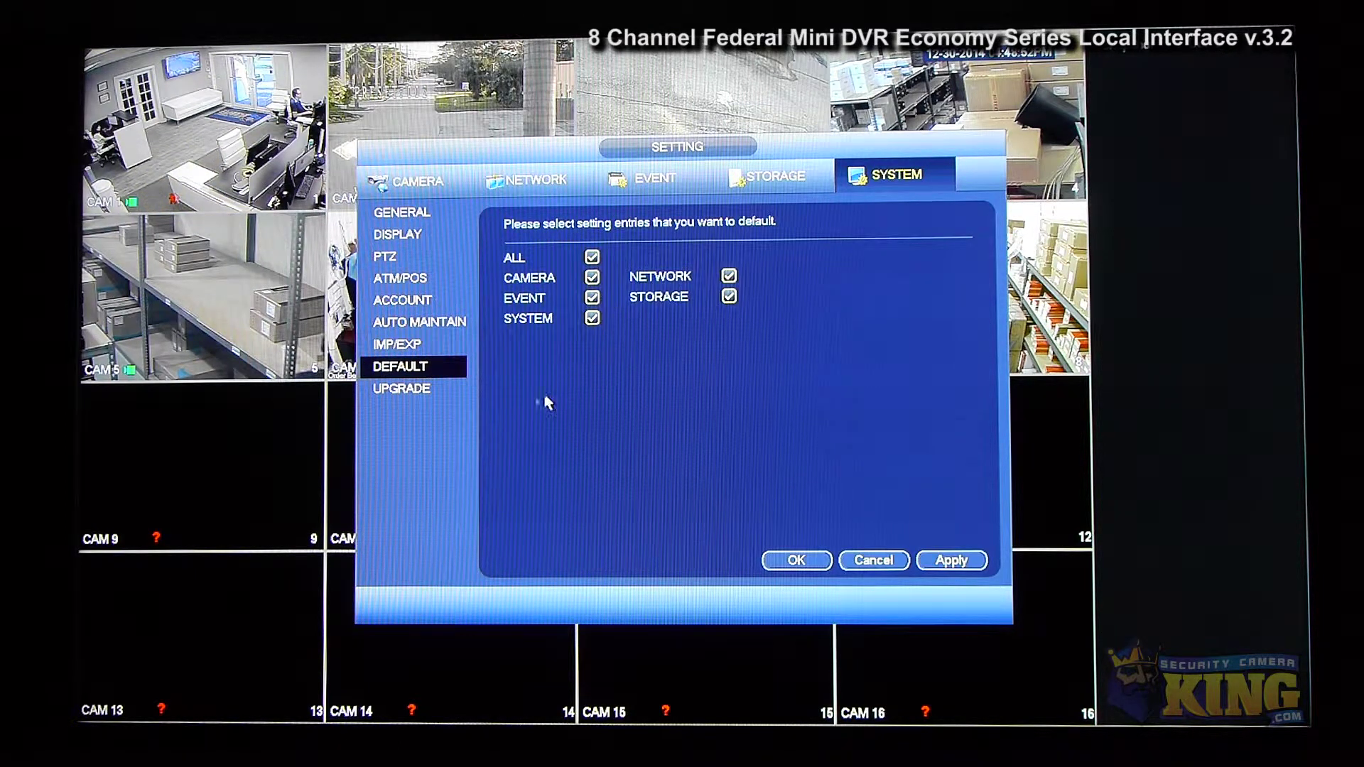
left_click(419, 389)
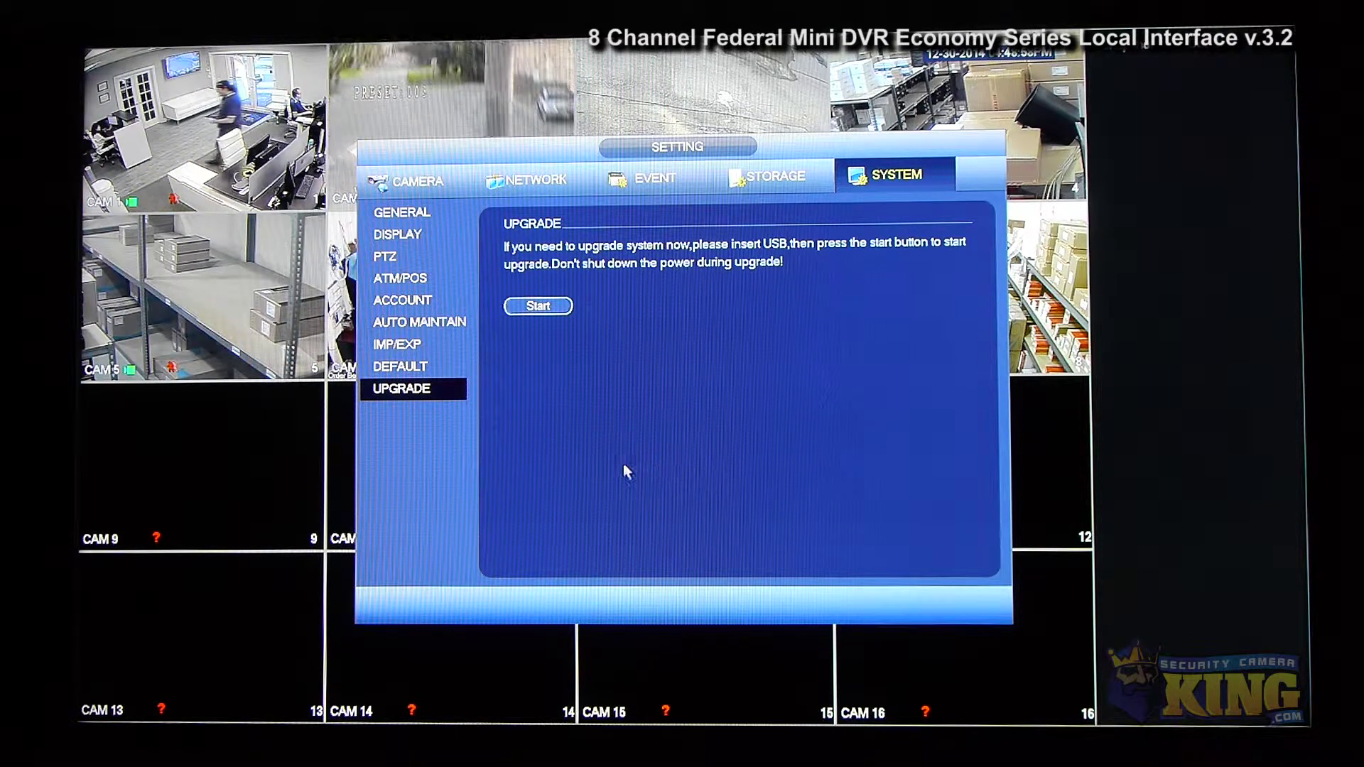
right_click(678, 431)
right_click(684, 431)
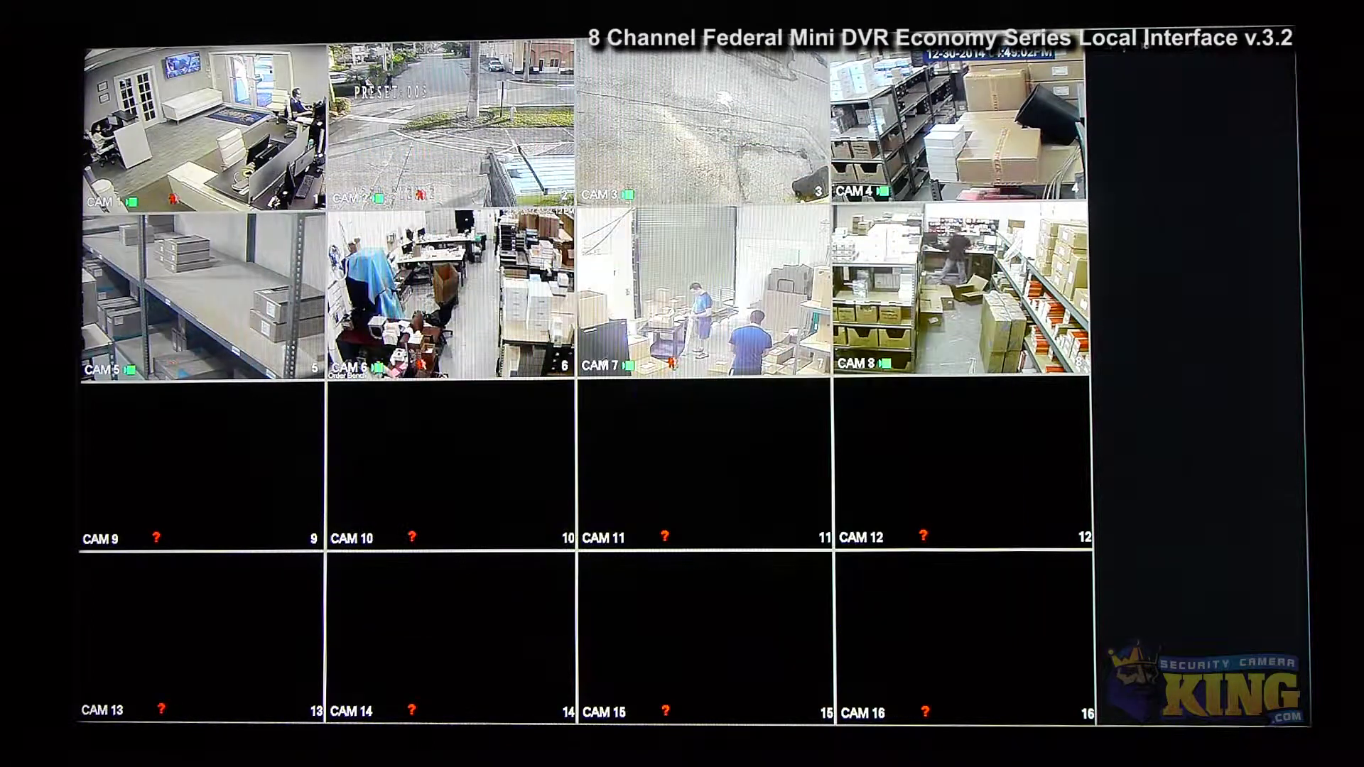
Play back the most recent footage of camera 1 within the live grid, and return to live video
mouse_move(467, 227)
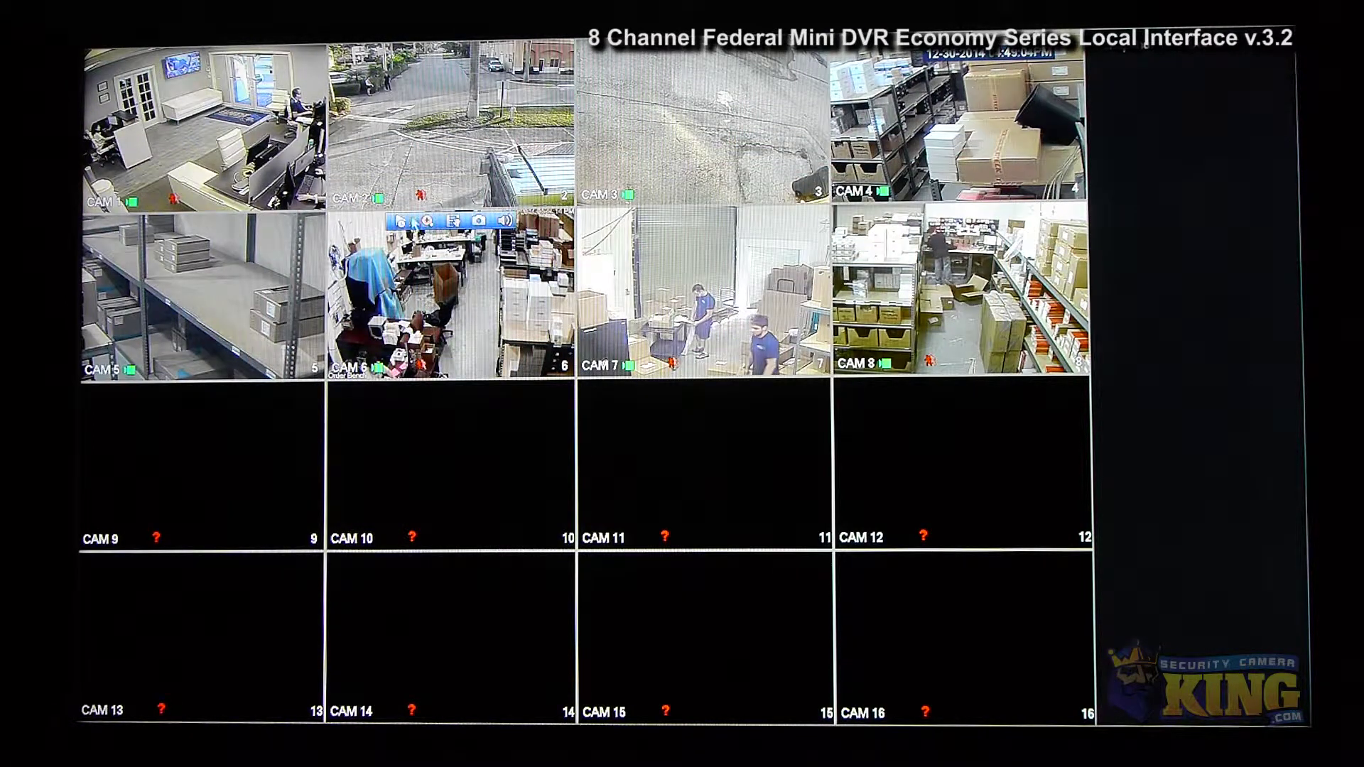
mouse_move(157, 58)
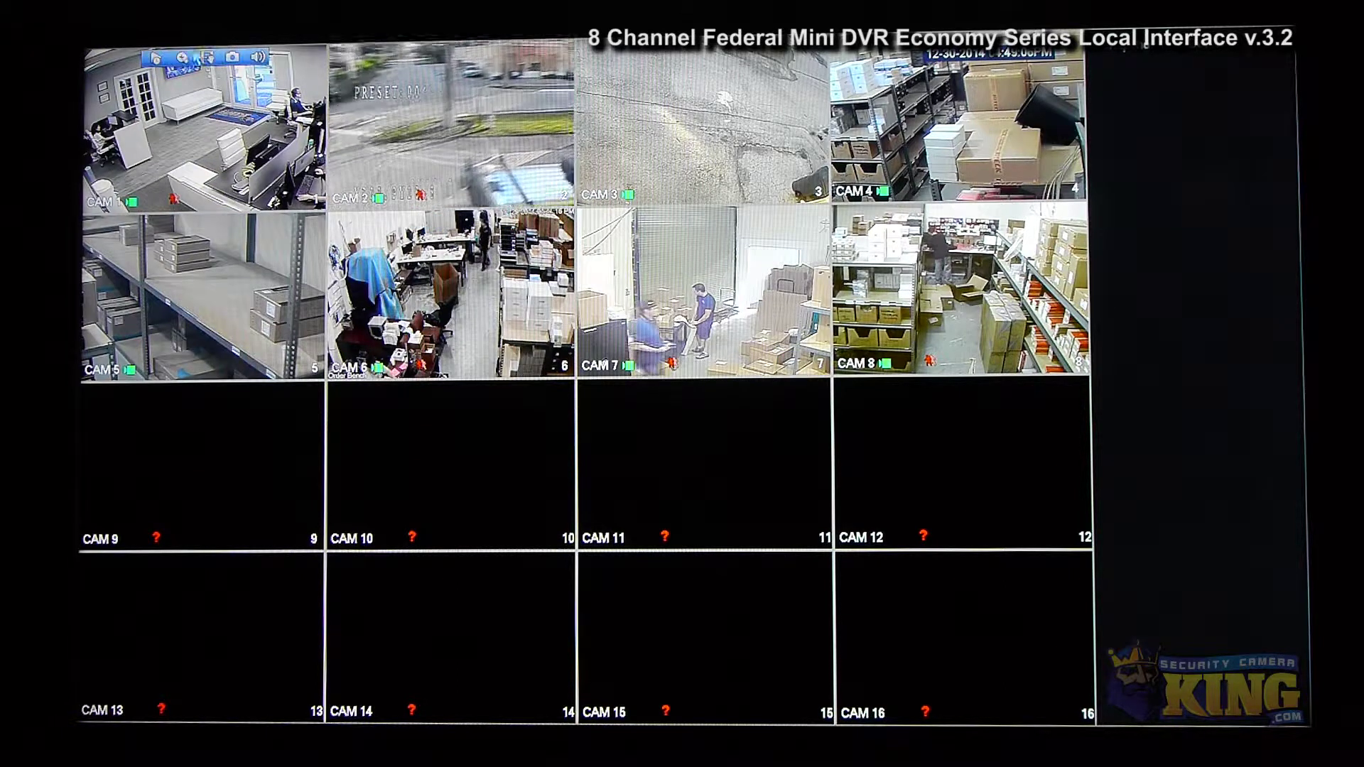
left_click(156, 58)
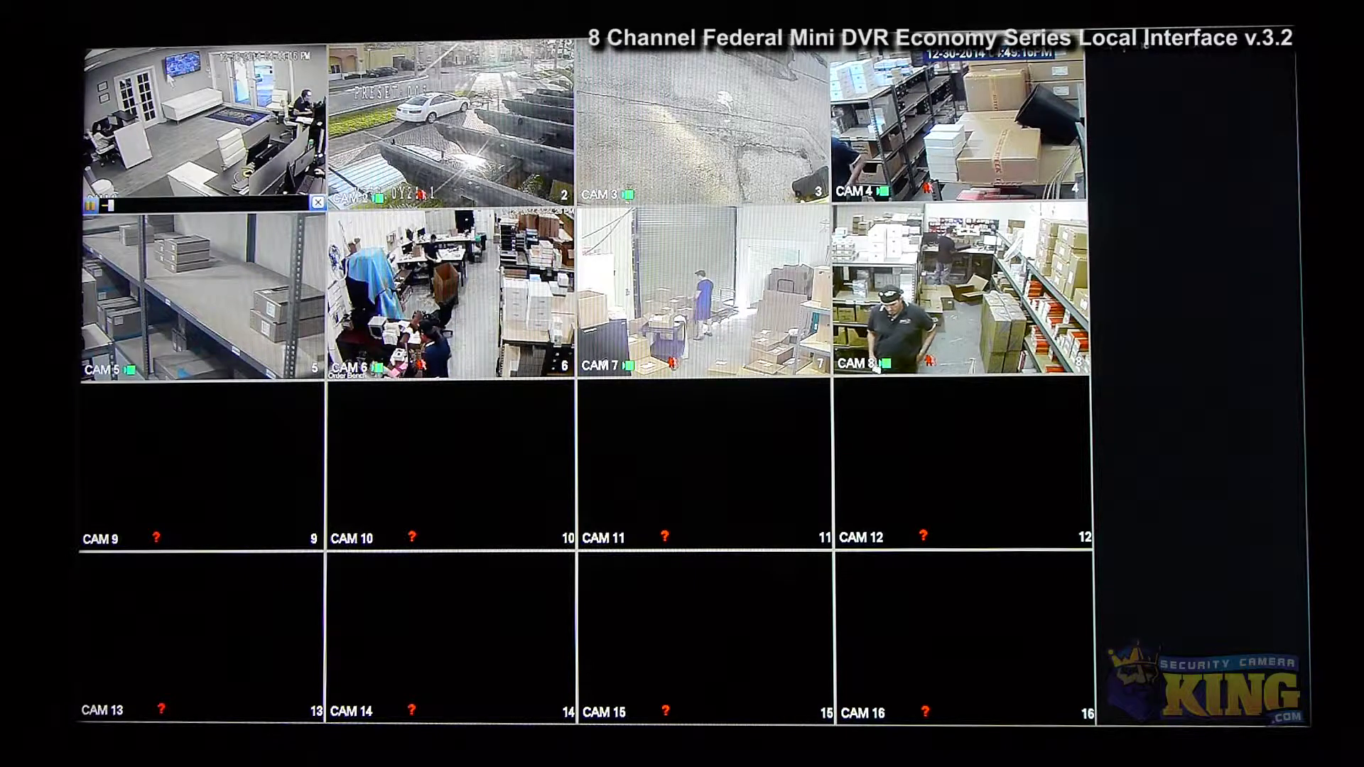
left_click(723, 98)
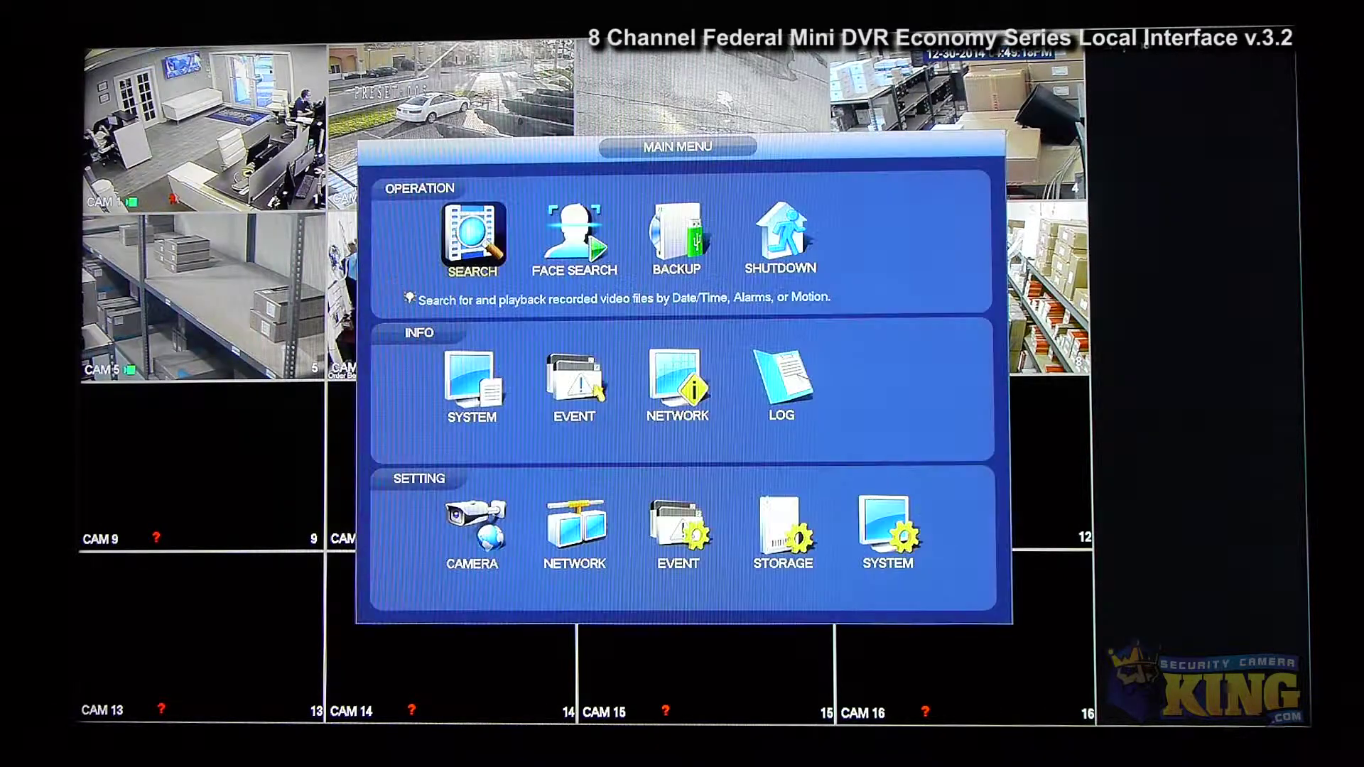
right_click(723, 98)
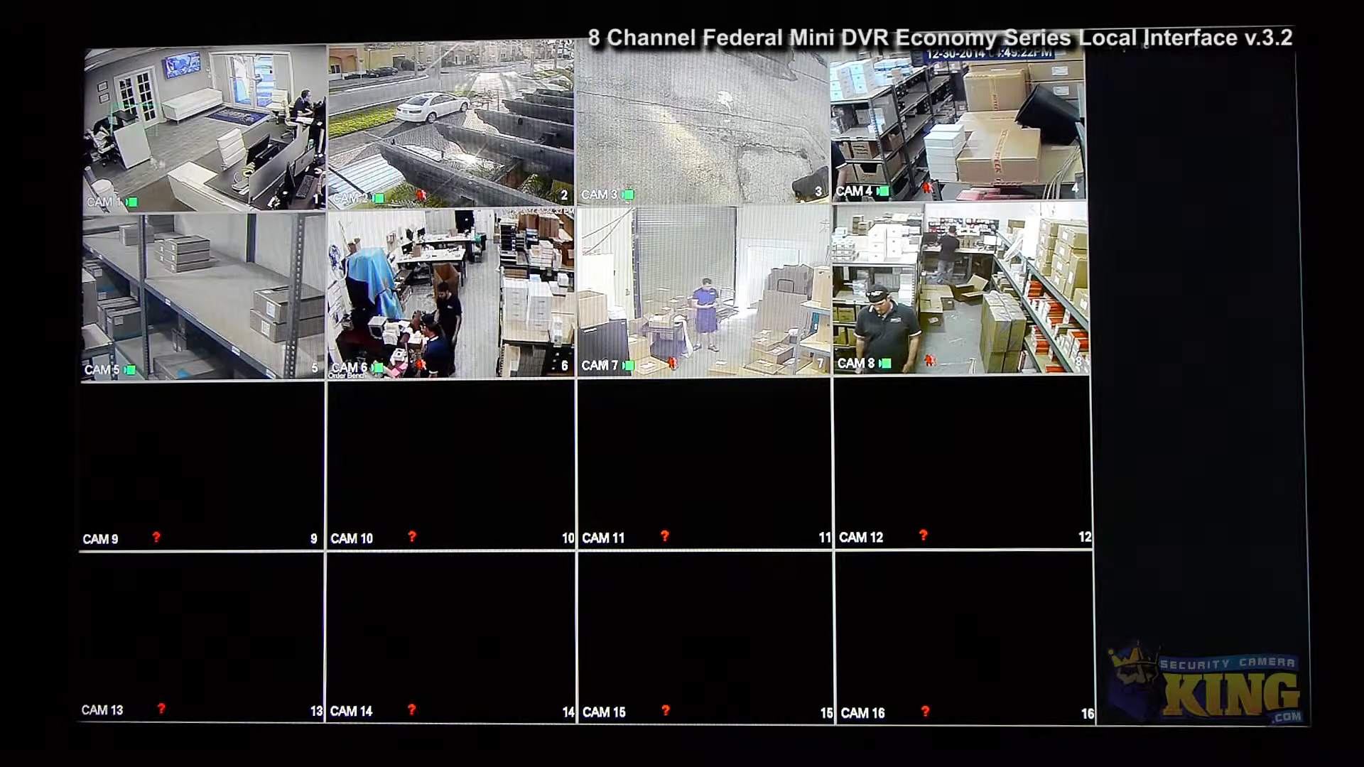
Digitally zoom into camera 1 and reset the zoom, and try to record the camera's video to a USB device
scroll(145, 137, "up", 3)
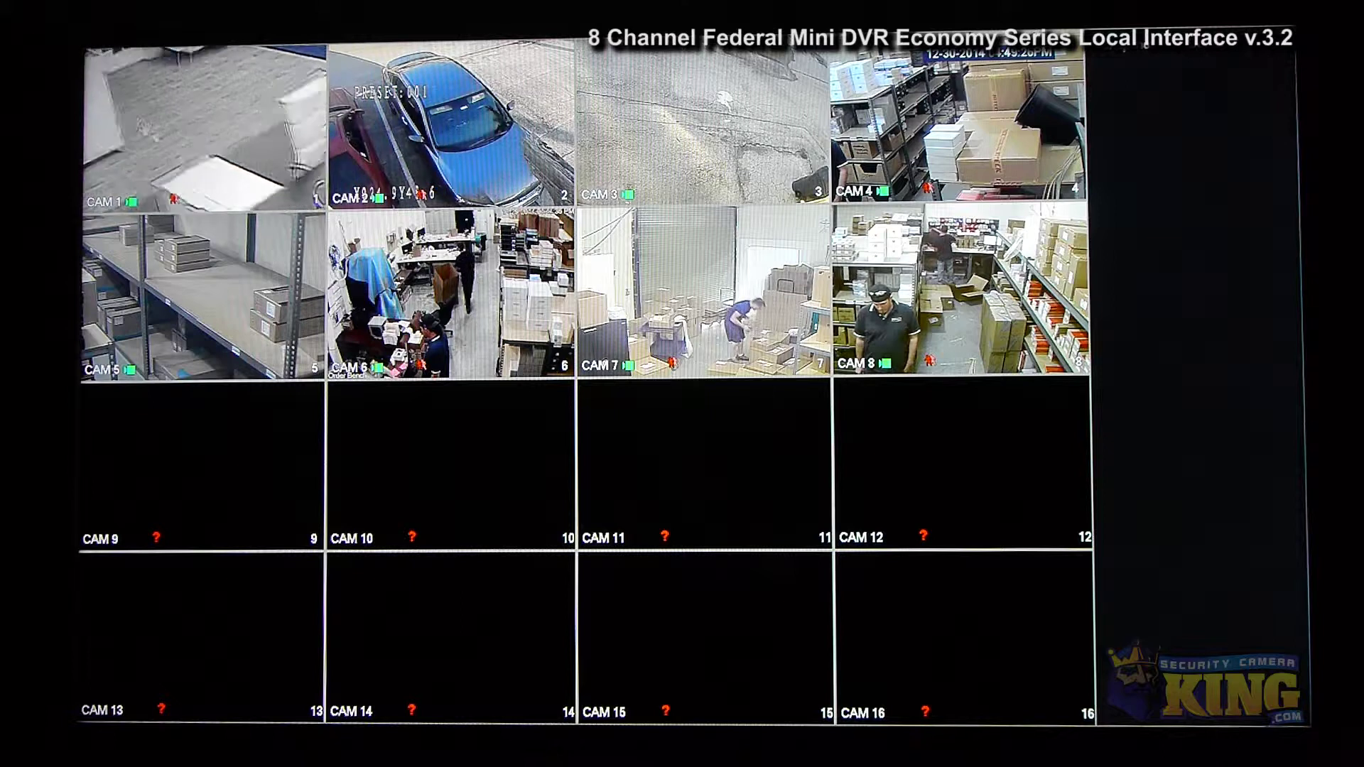
right_click(216, 107)
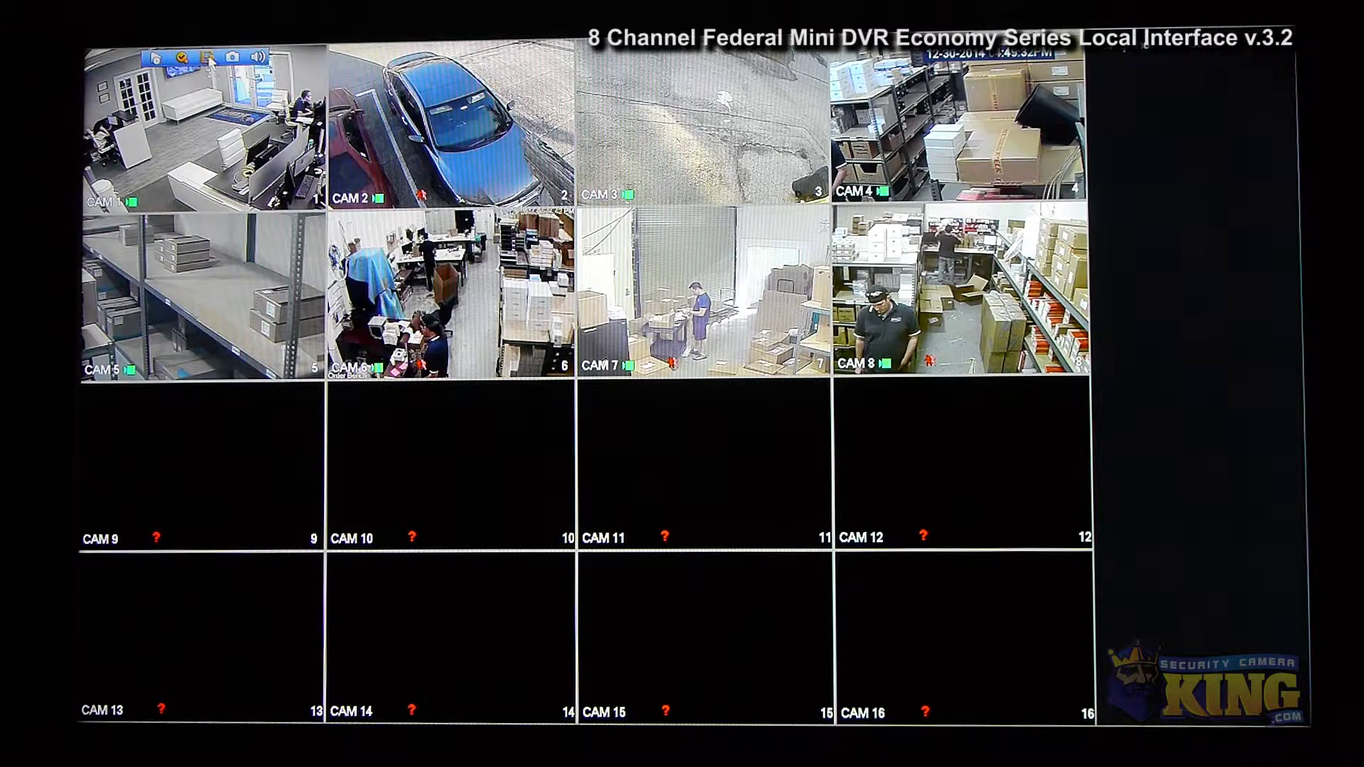
left_click(208, 57)
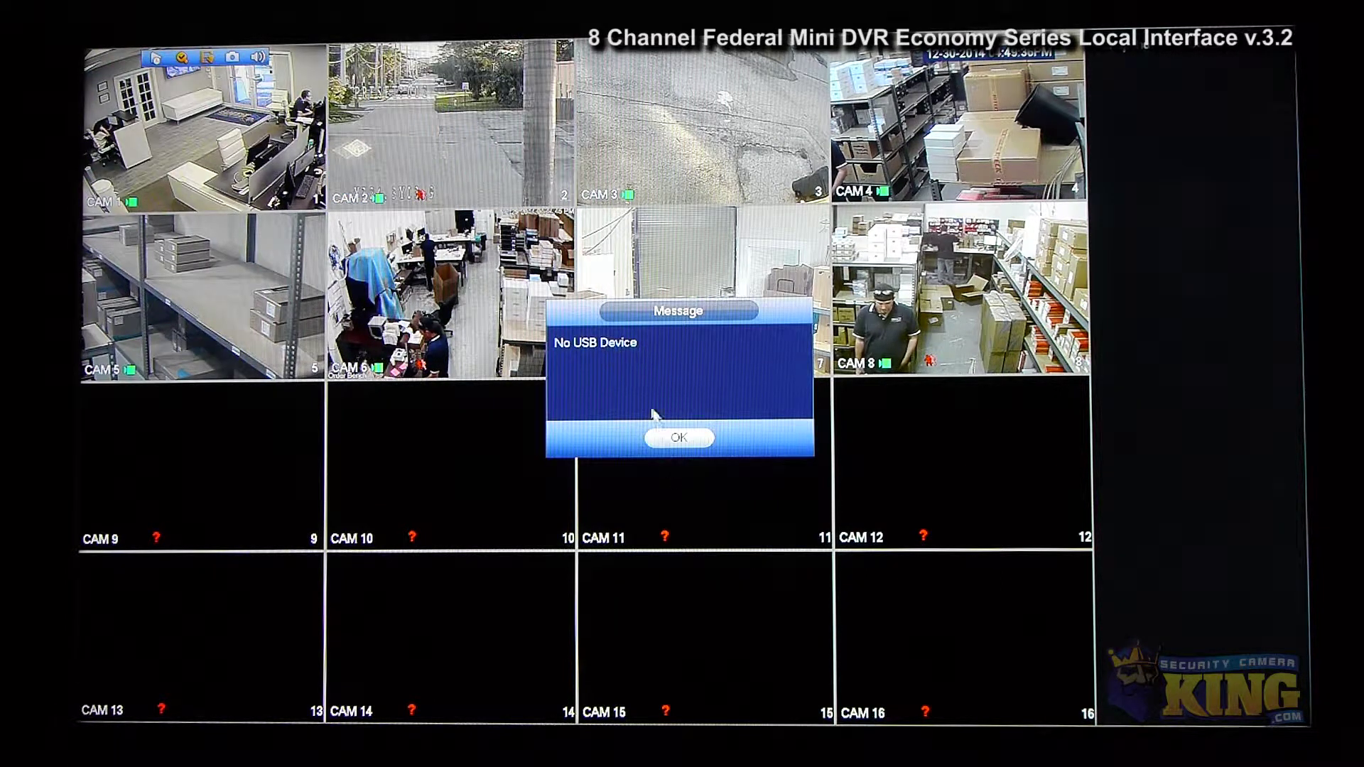
right_click(221, 124)
mouse_move(240, 58)
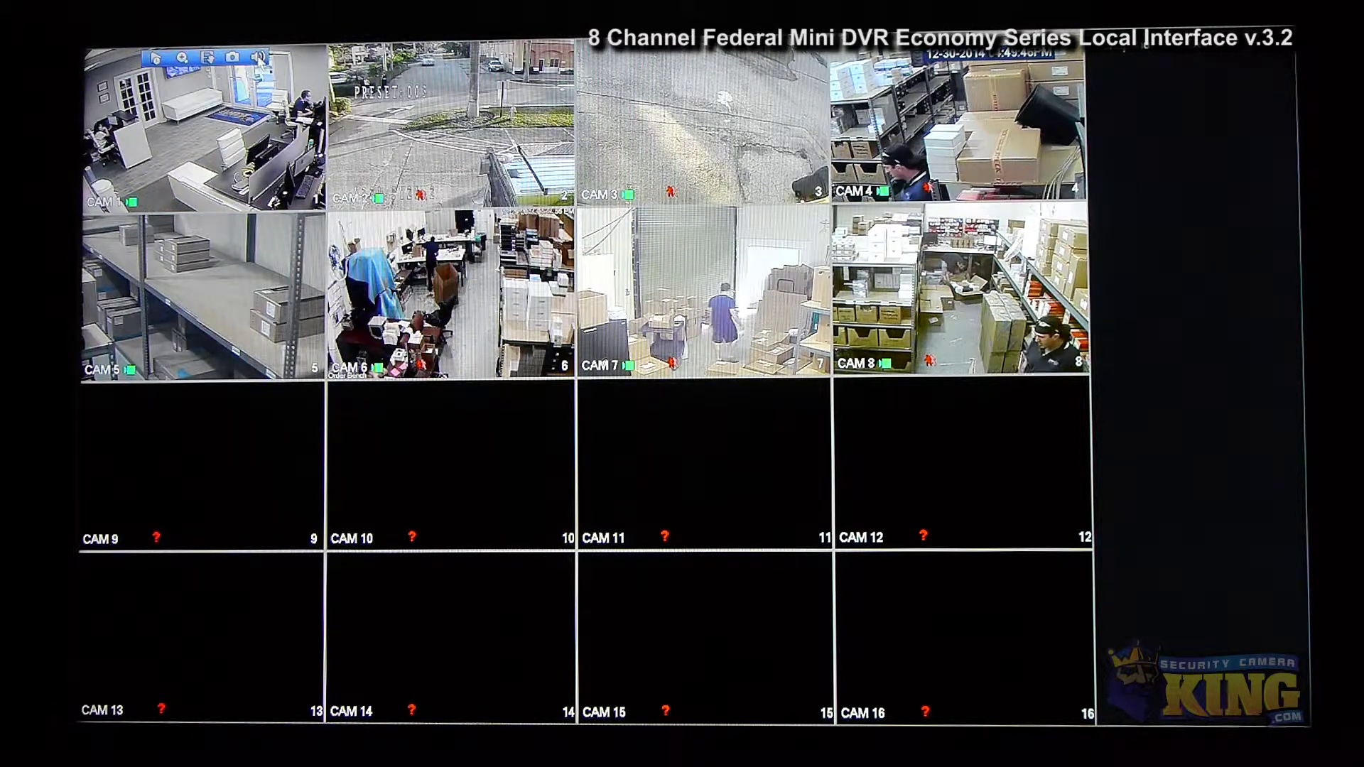
Show camera 2 in full screen, open its PTZ control and pan the camera left
right_click(487, 307)
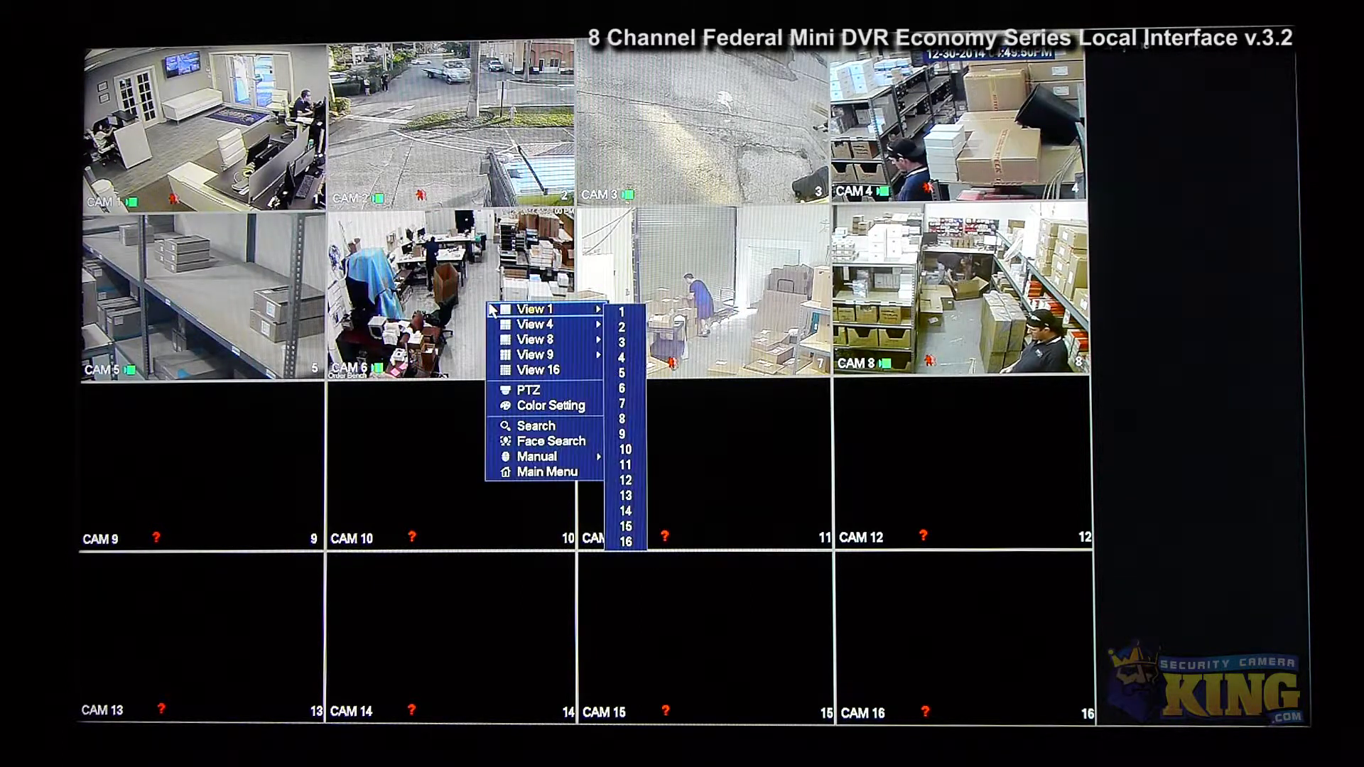
right_click(674, 518)
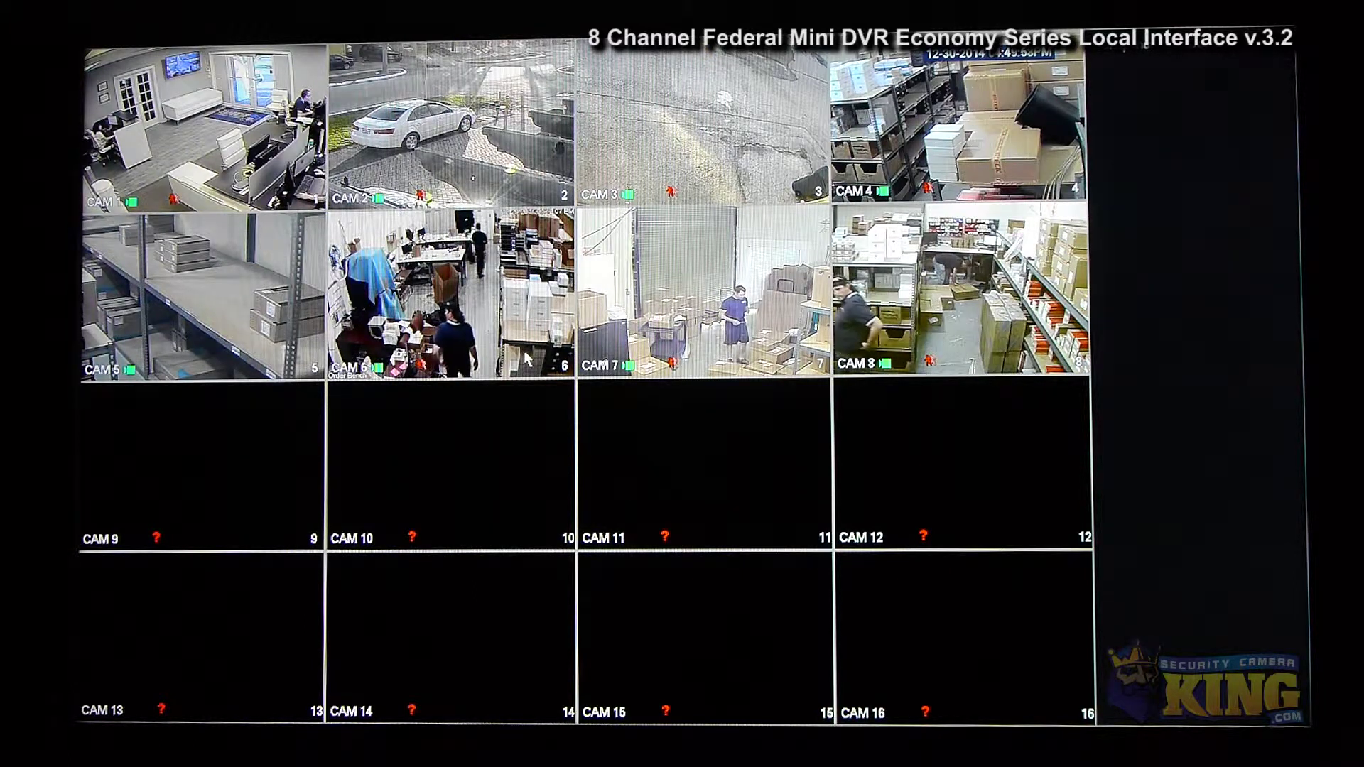
double_click(506, 184)
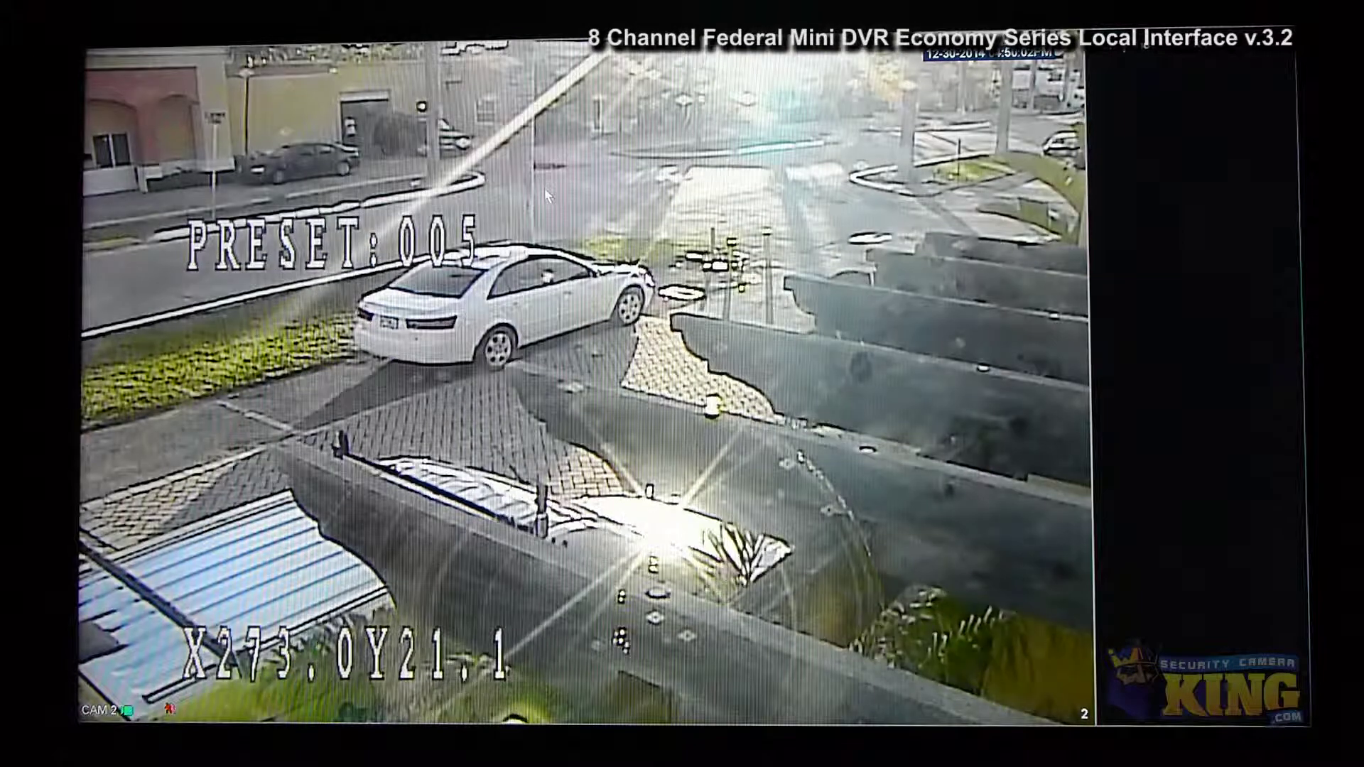
right_click(544, 187)
left_click(583, 273)
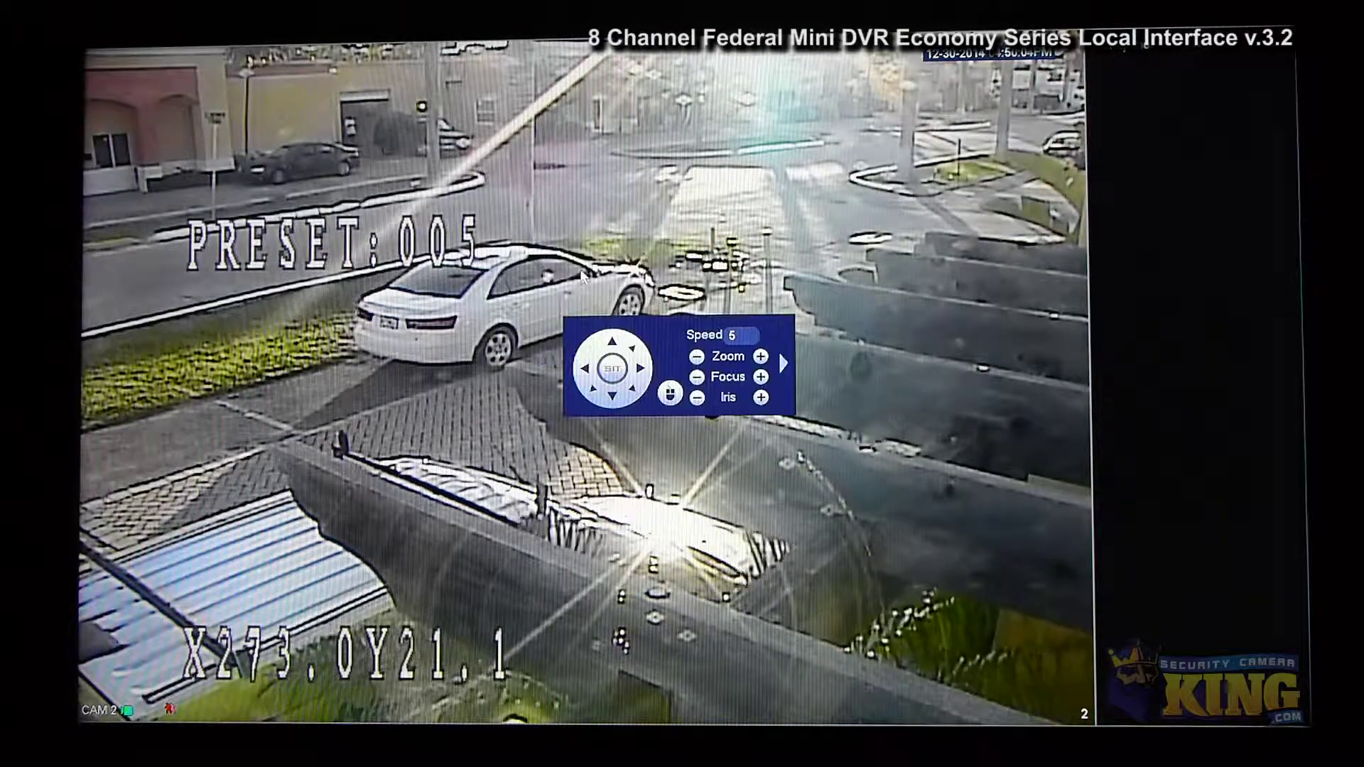
left_click(586, 369)
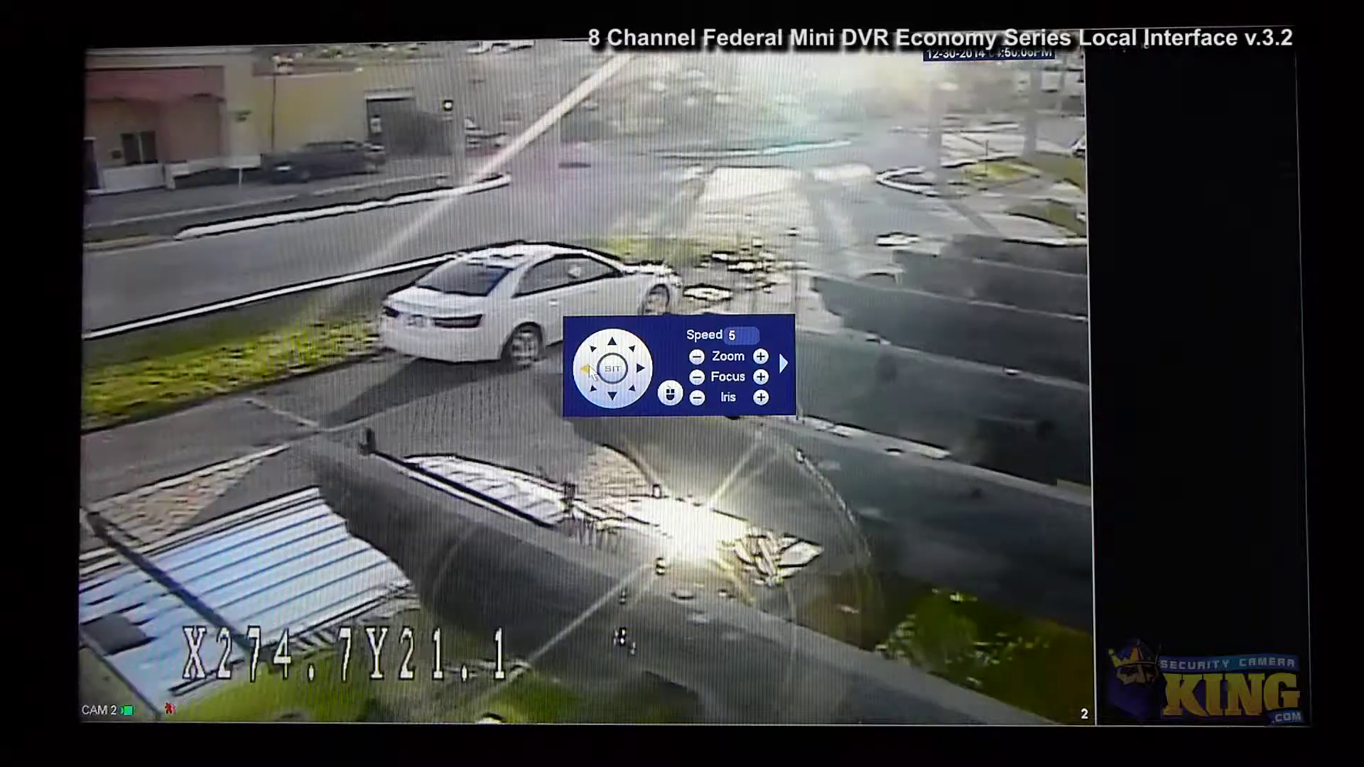
left_click(587, 369)
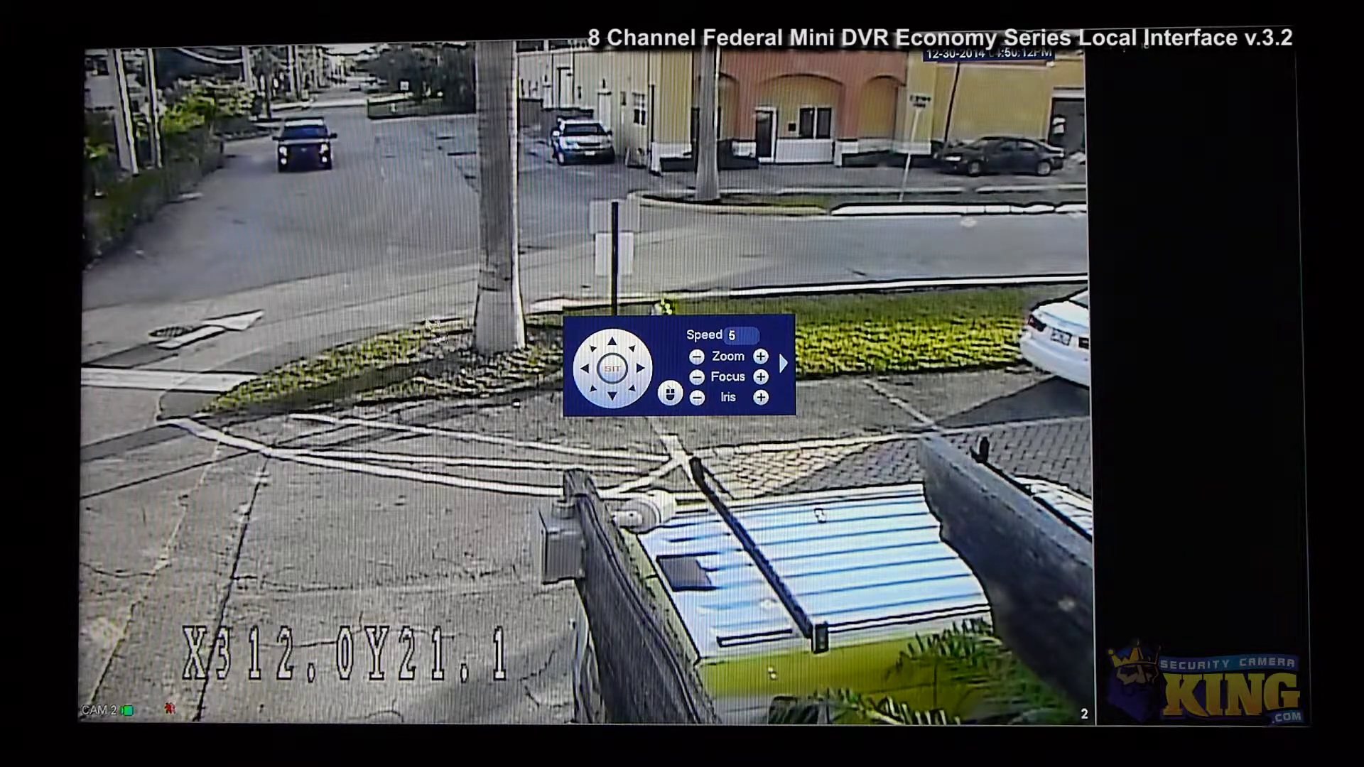
Steer camera 2 with the mouse-controlled PTZ mode, and return to the PTZ control
right_click(612, 369)
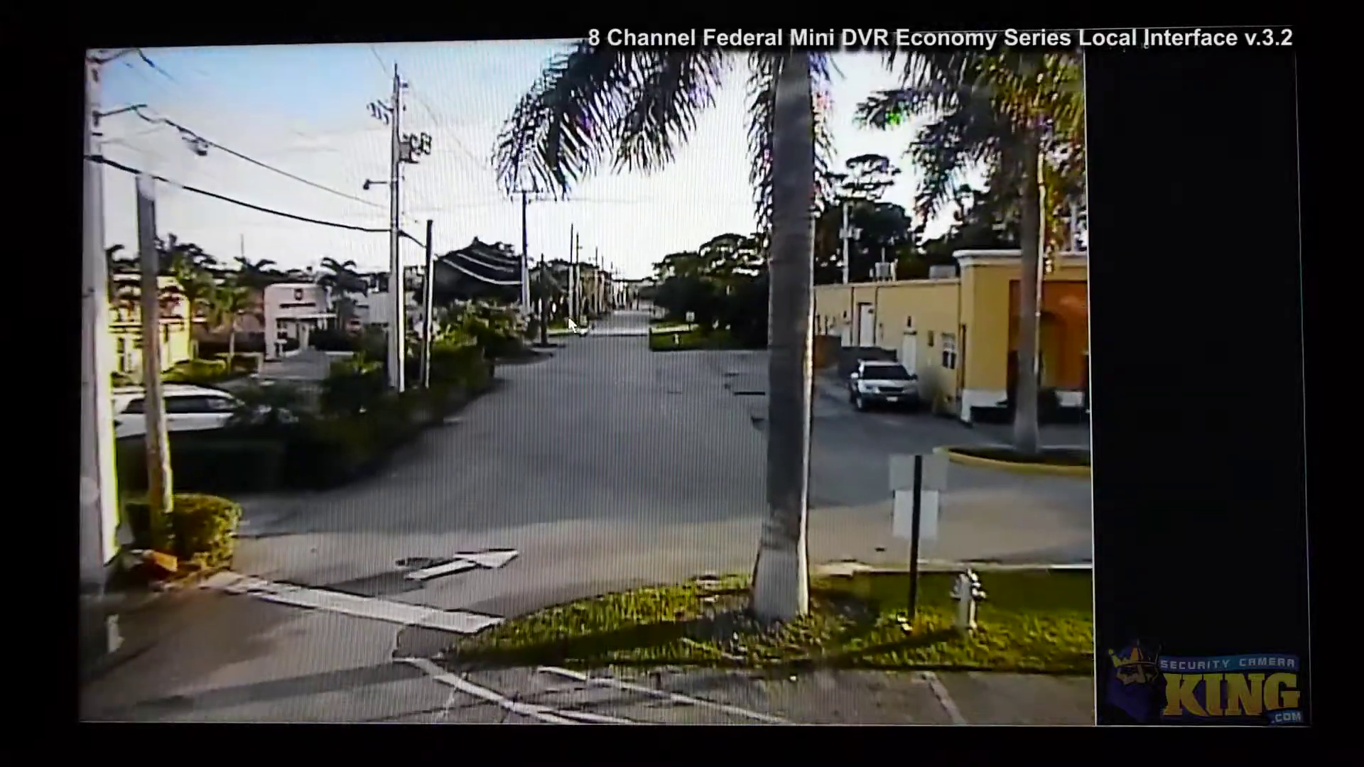
right_click(572, 325)
right_click(668, 391)
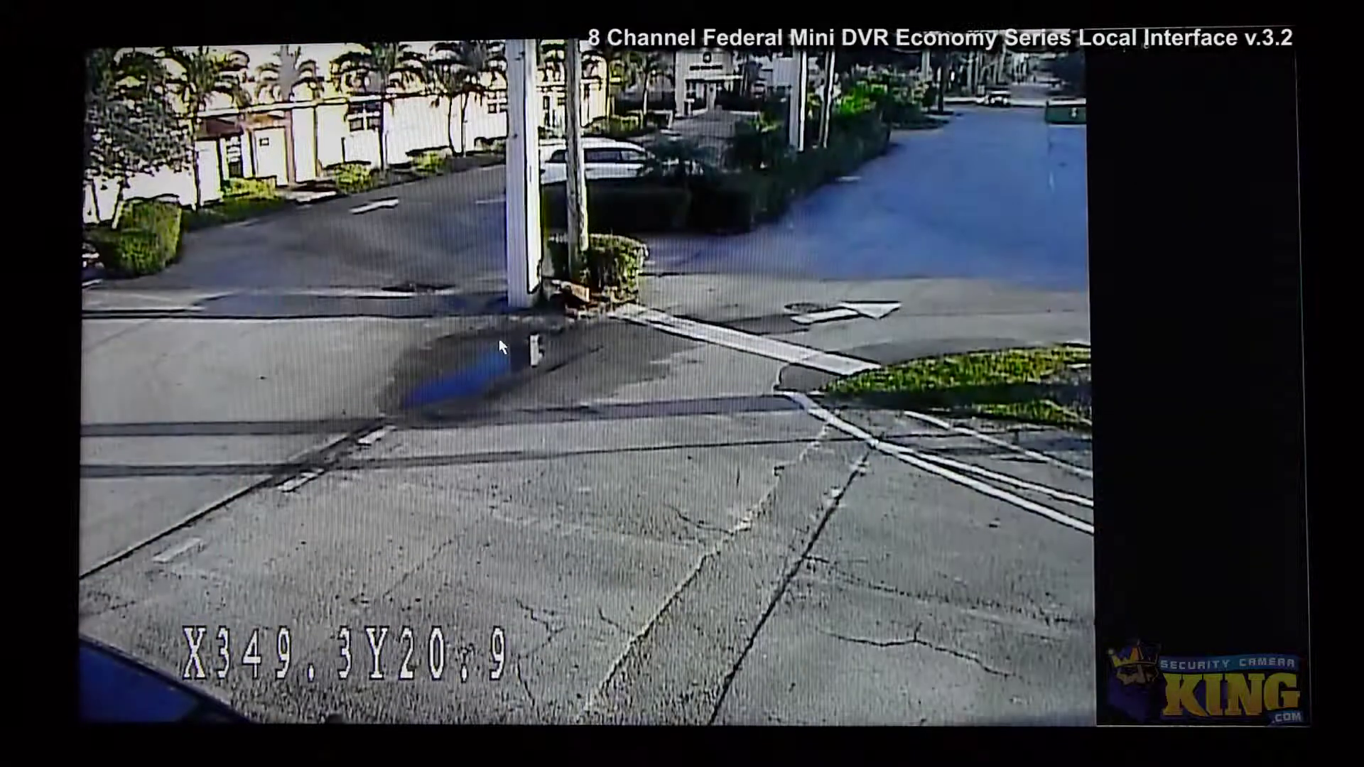
right_click(673, 192)
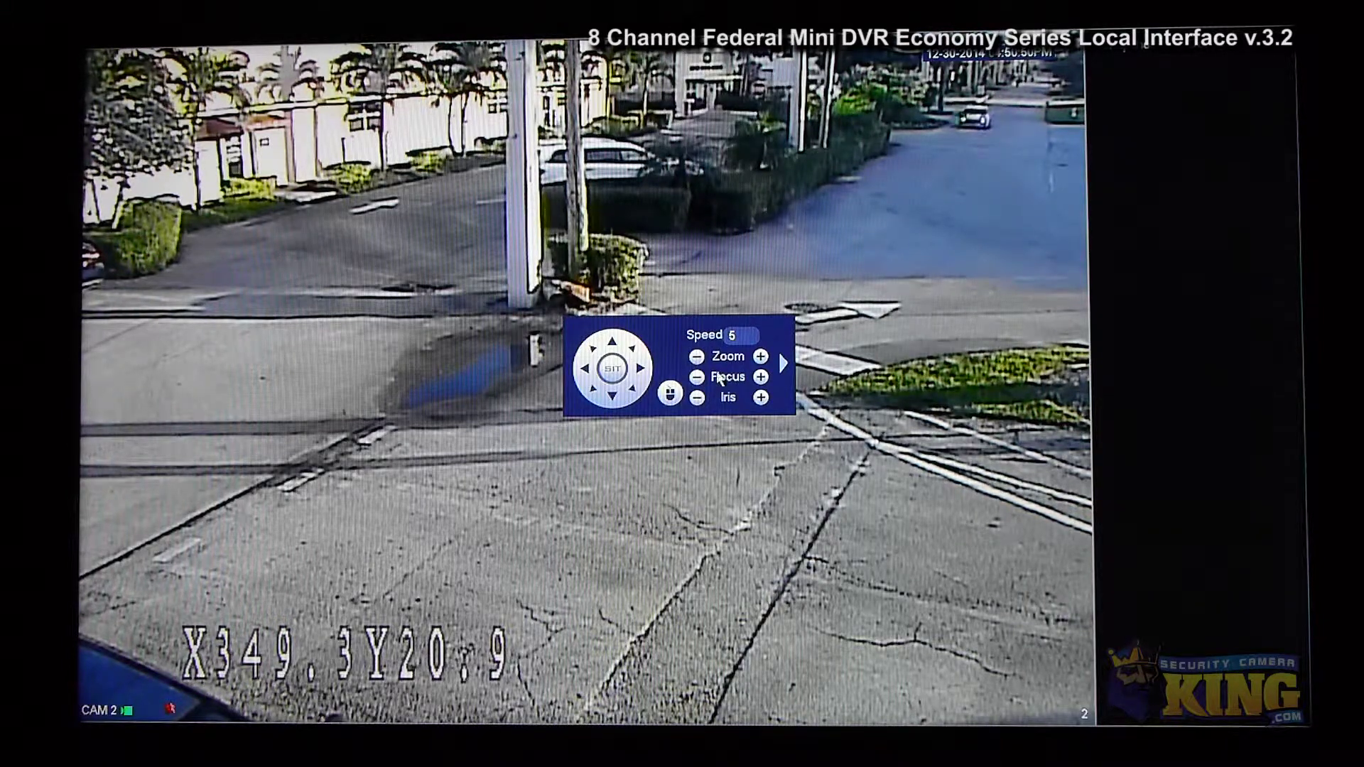
Zoom camera 2 in and back out, and return to the 16-channel live view
left_click(762, 356)
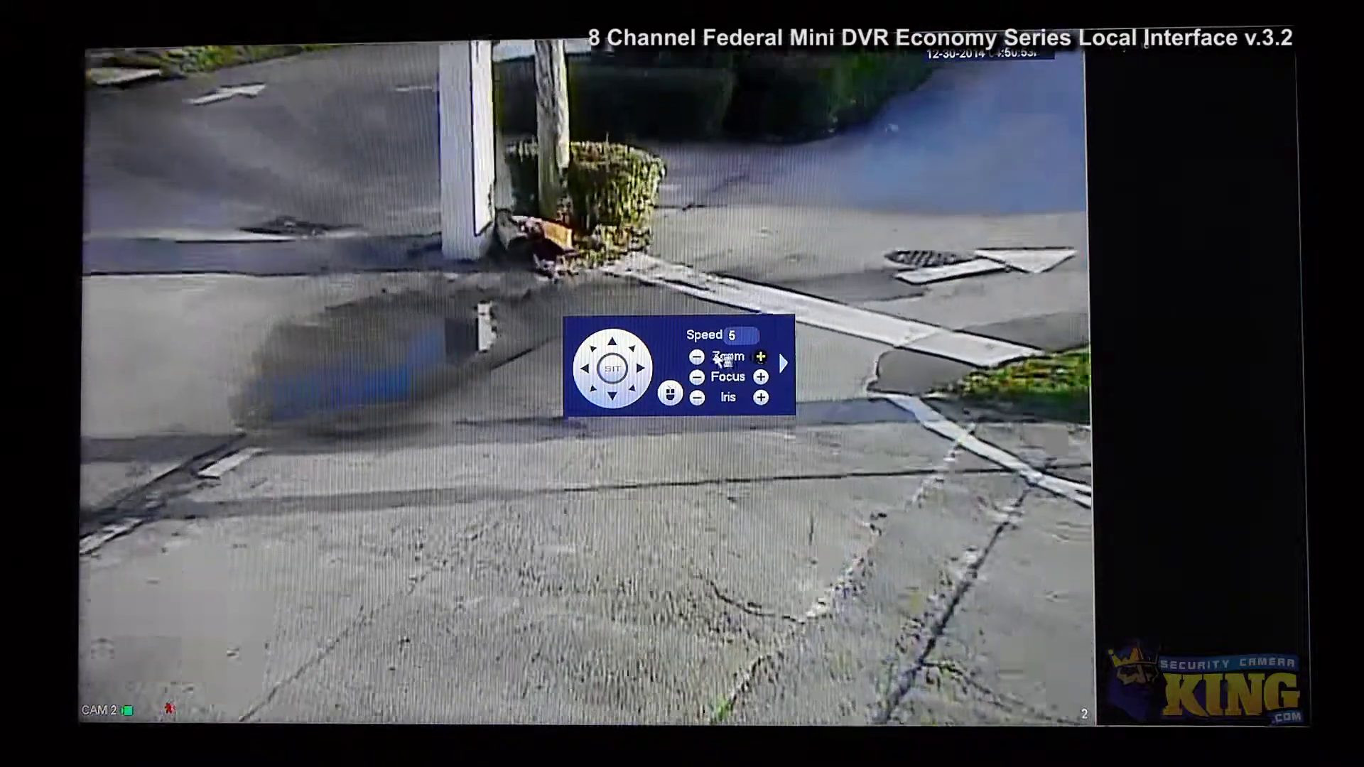
left_click(697, 356)
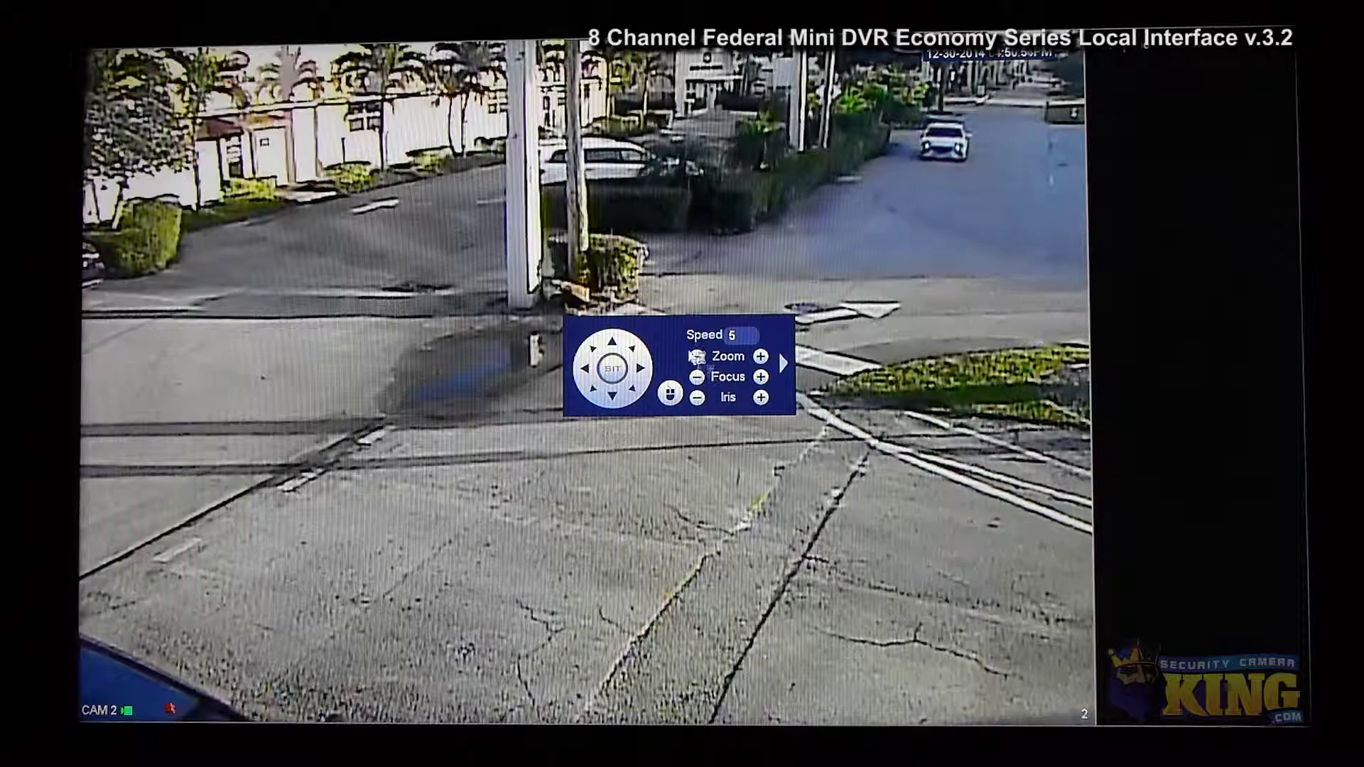
right_click(607, 226)
right_click(594, 208)
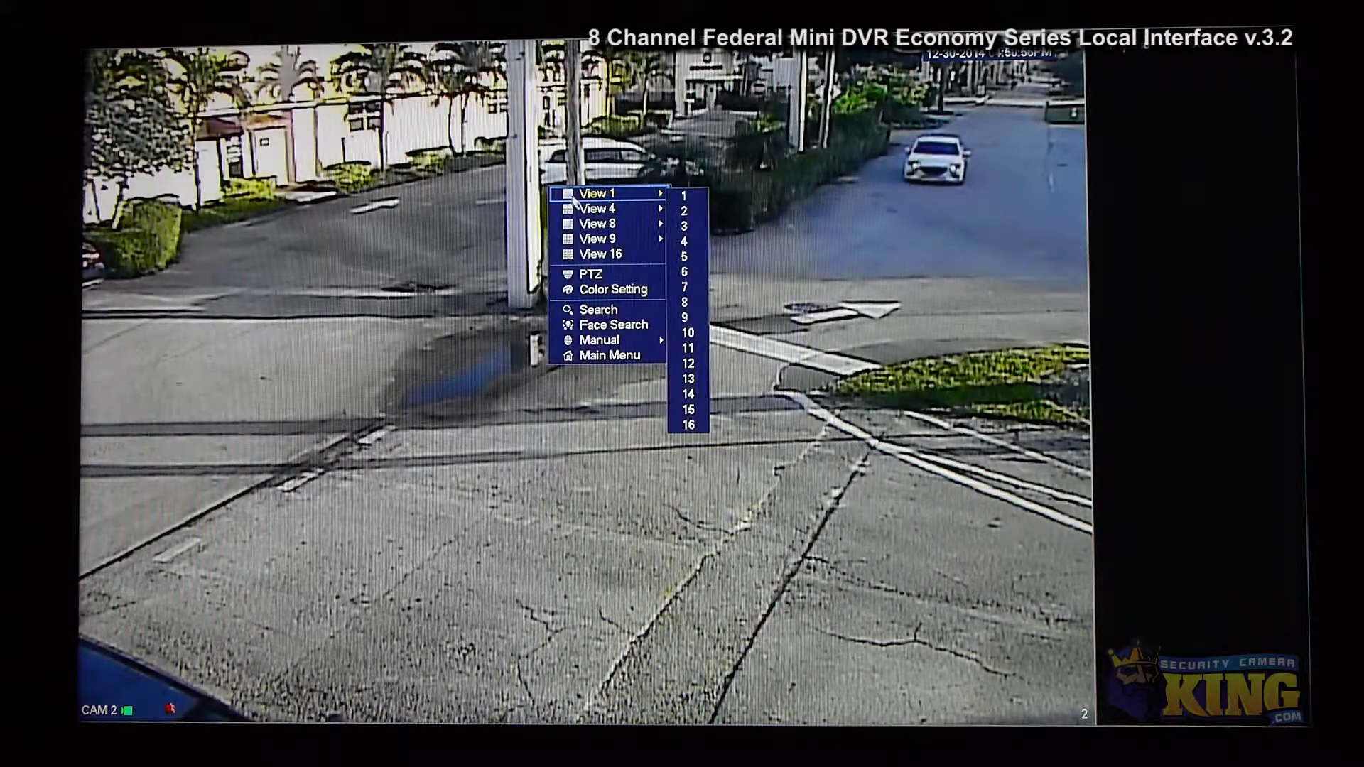
left_click(609, 272)
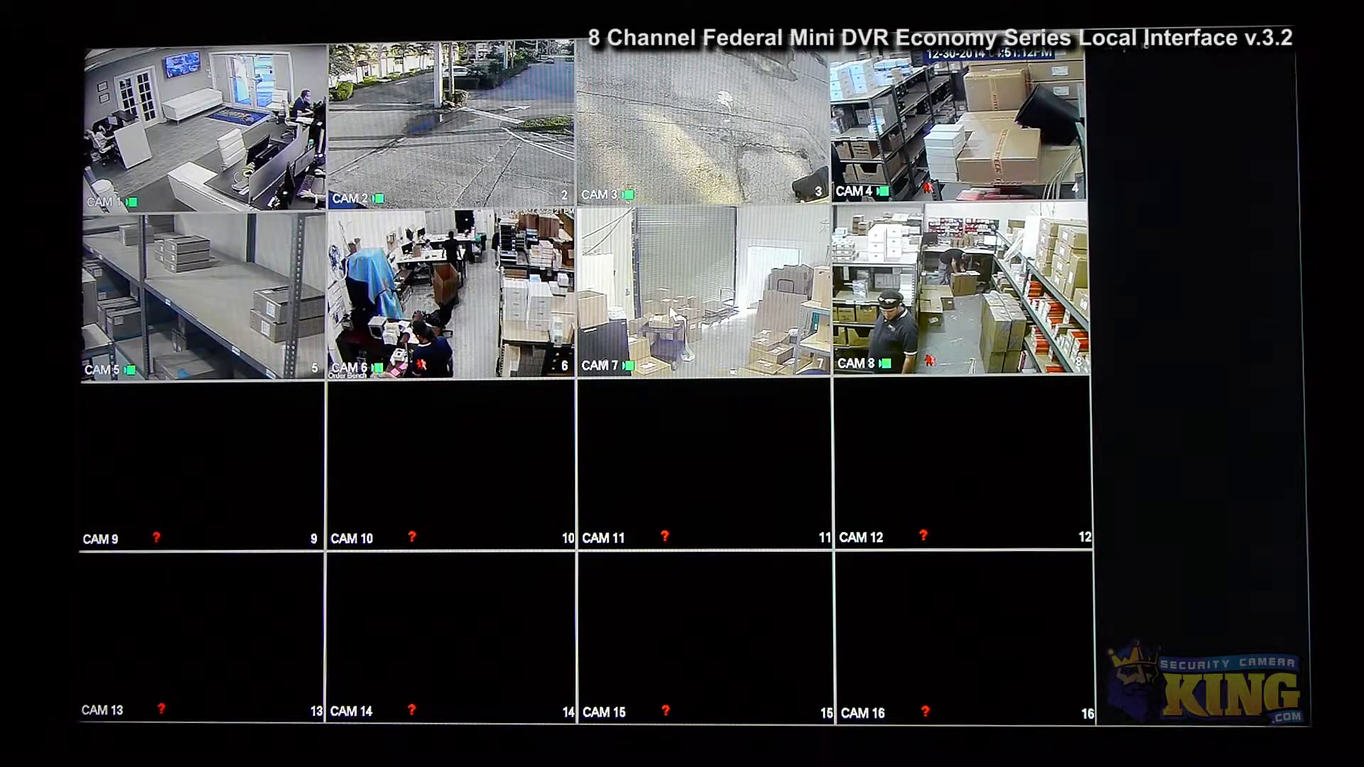